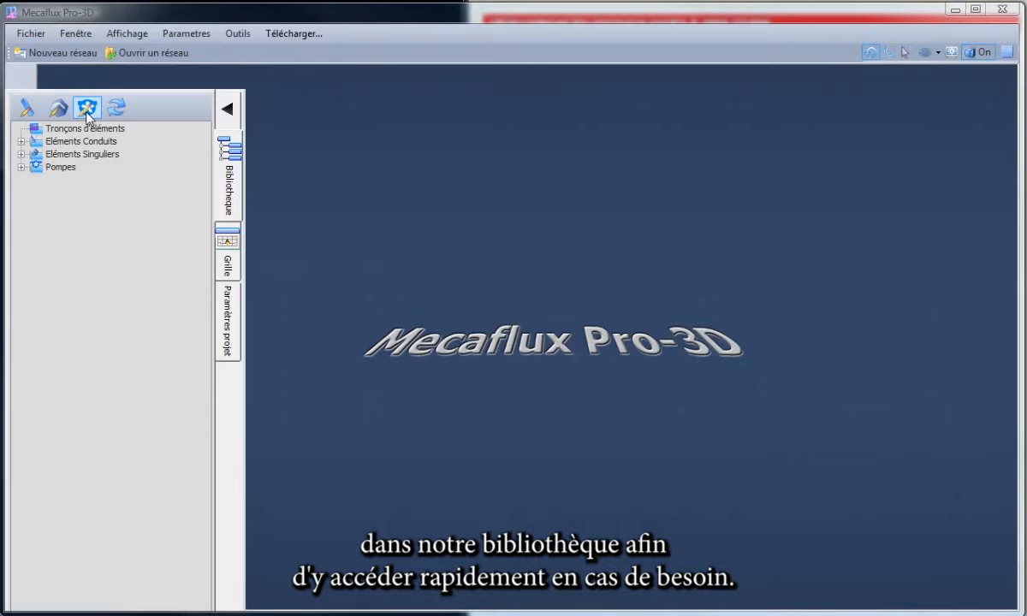
Browse the library's VML VMLC VMLD 300 pump models, then examine curve 124 on the hydraulic performance chart.
{"action": "left_click", "coordinate": [20, 168]}
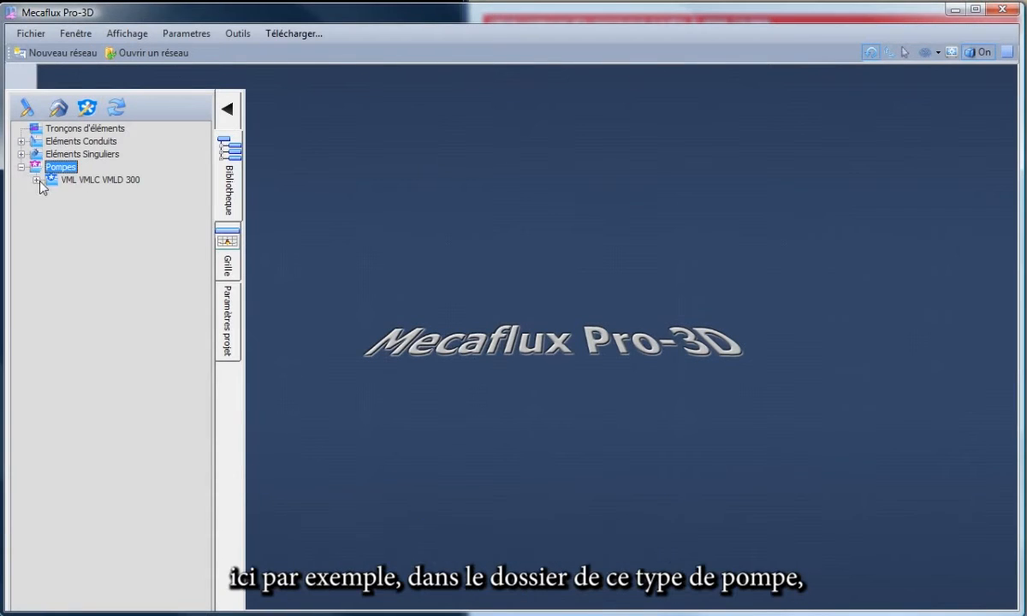
{"action": "left_click", "coordinate": [86, 180]}
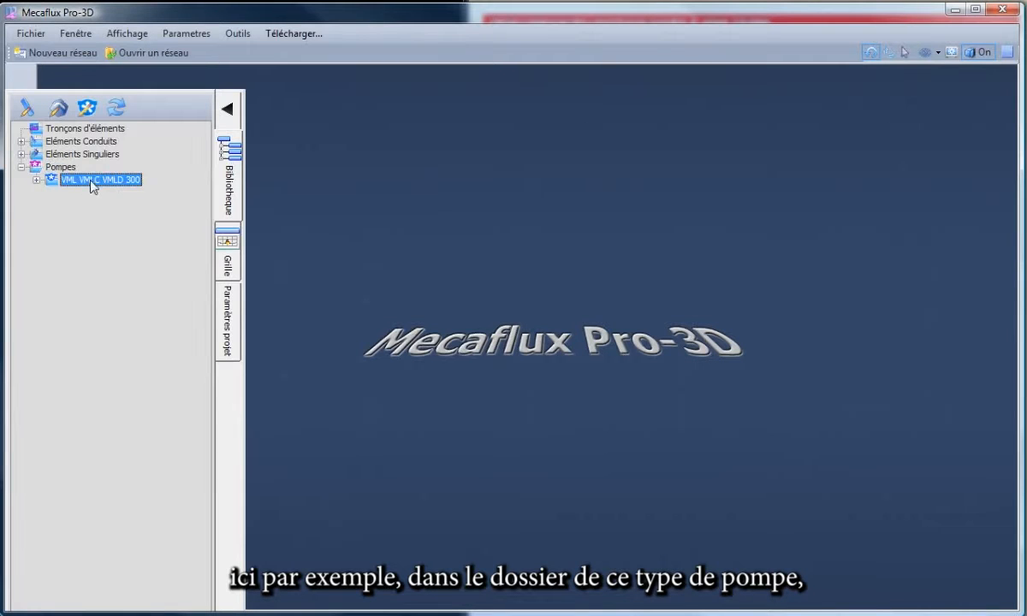
{"action": "left_click", "coordinate": [36, 180]}
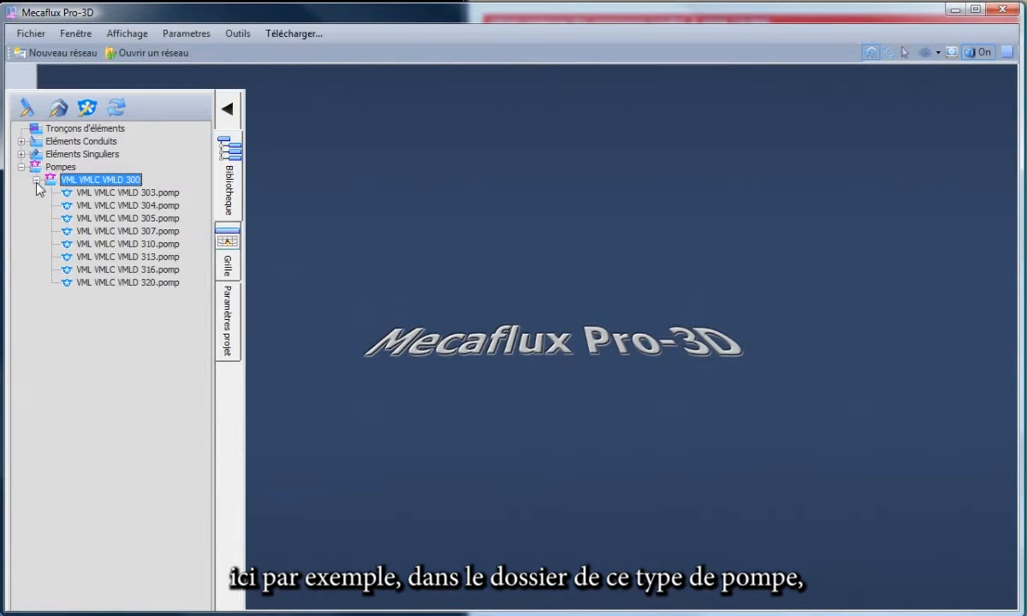
{"action": "left_click", "coordinate": [119, 195]}
{"action": "left_click", "coordinate": [119, 218]}
{"action": "left_click", "coordinate": [120, 231]}
{"action": "left_click", "coordinate": [120, 244]}
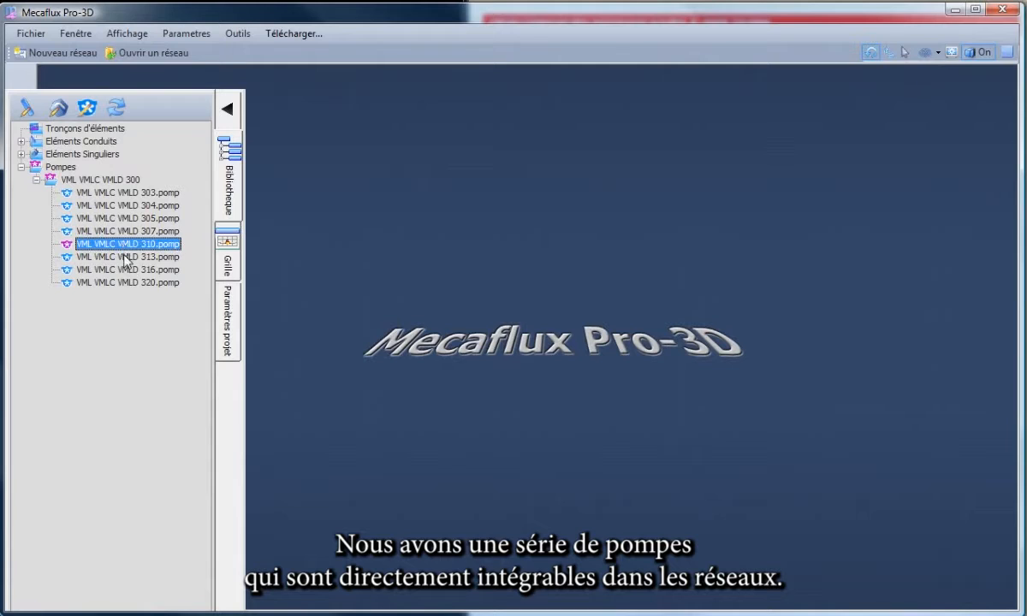
{"action": "left_click", "coordinate": [120, 256]}
{"action": "left_click", "coordinate": [122, 269]}
{"action": "left_click", "coordinate": [125, 282]}
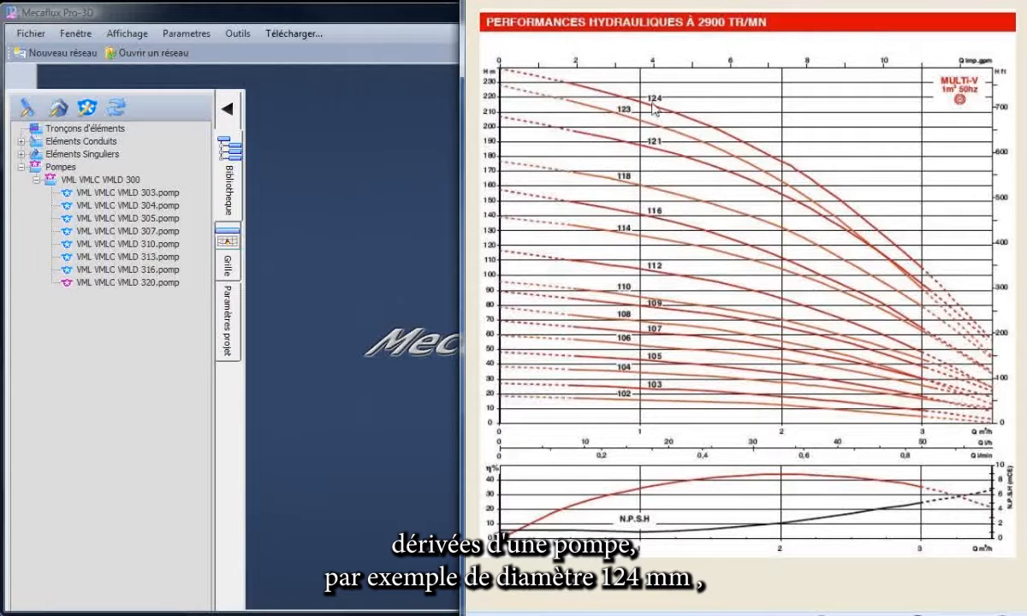
{"action": "left_click_drag", "start_coordinate": [648, 98], "coordinate": [665, 97]}
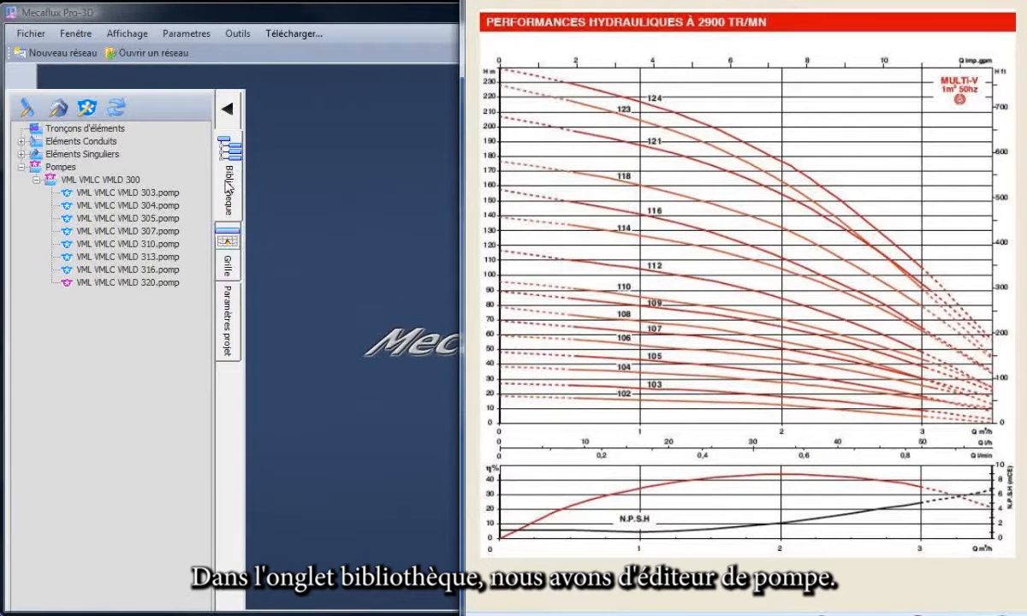
Open the pump editor and name the new generator "multi V 1 m3h".
{"action": "left_click", "coordinate": [86, 109]}
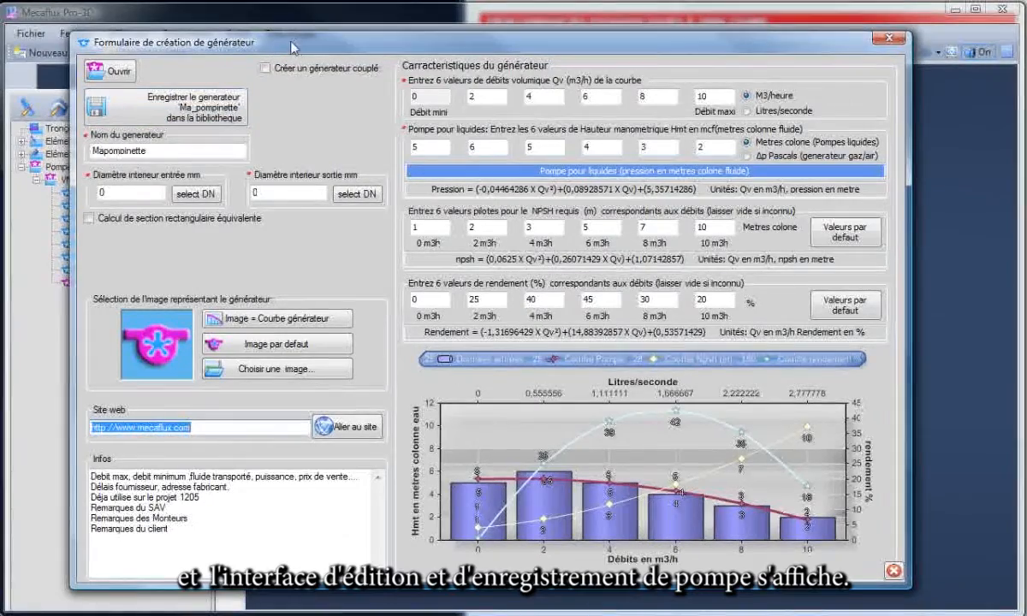
{"action": "mouse_move", "coordinate": [293, 48]}
{"action": "left_mouse_down"}
{"action": "mouse_move", "coordinate": [384, 50]}
{"action": "mouse_move", "coordinate": [294, 47]}
{"action": "left_mouse_up"}
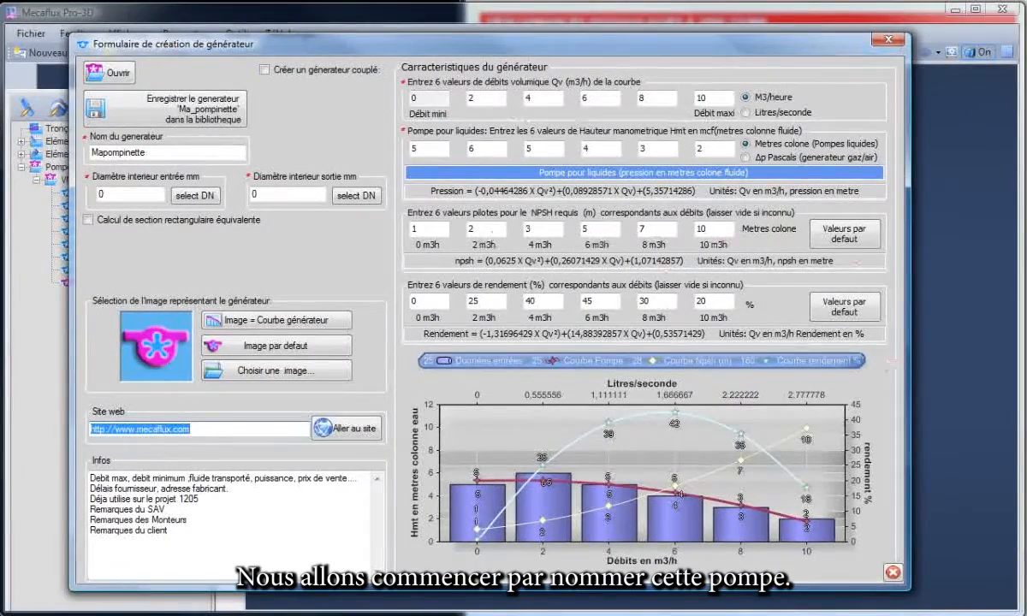
{"action": "left_click", "coordinate": [638, 7]}
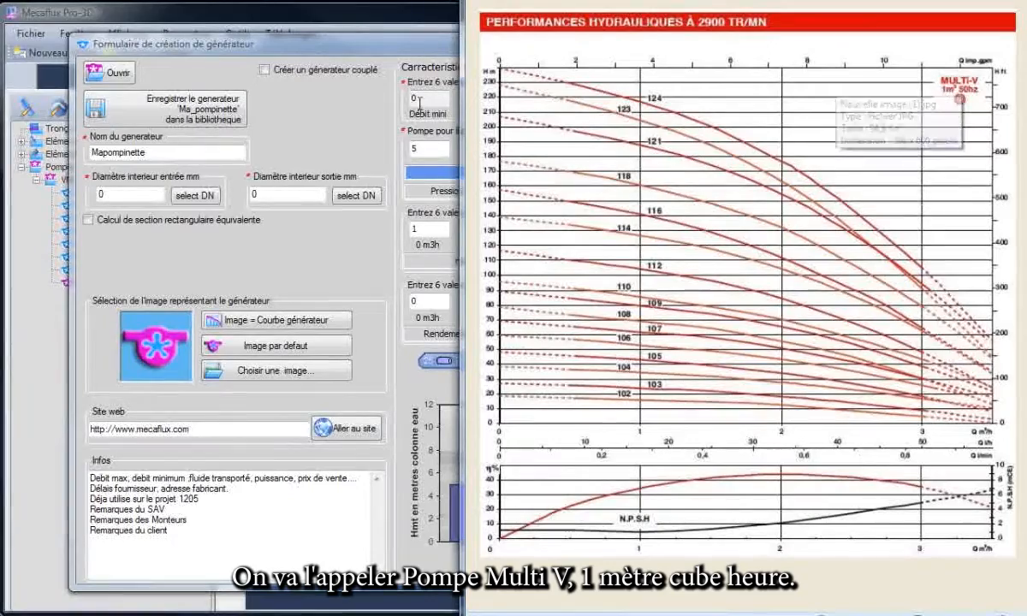
{"action": "double_click", "coordinate": [152, 152]}
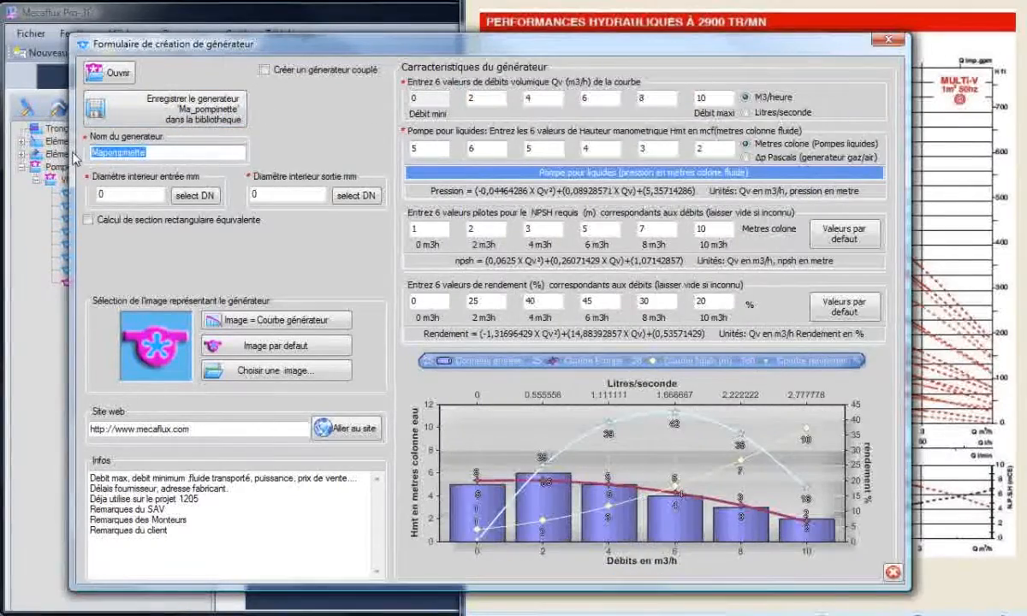
{"action": "type", "text": "multi V 1 m3h"}
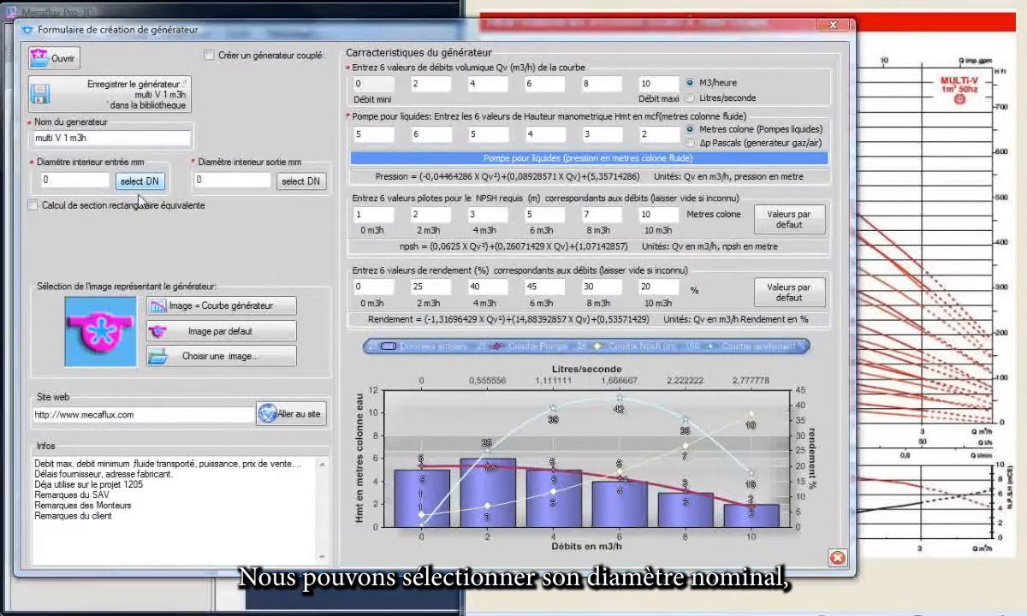
{"action": "left_click", "coordinate": [139, 183]}
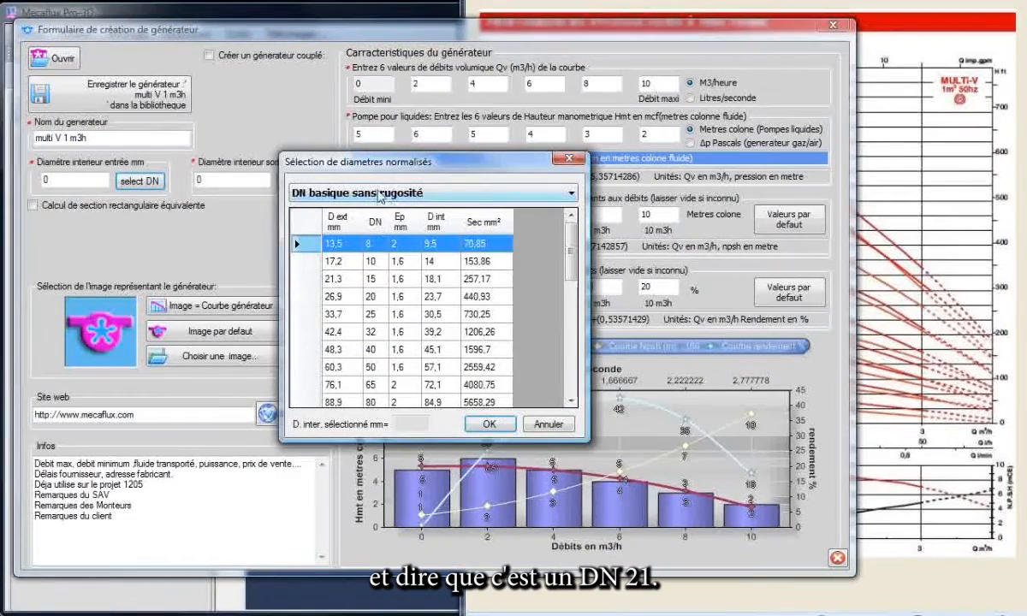
{"action": "left_click_drag", "start_coordinate": [457, 169], "coordinate": [364, 145]}
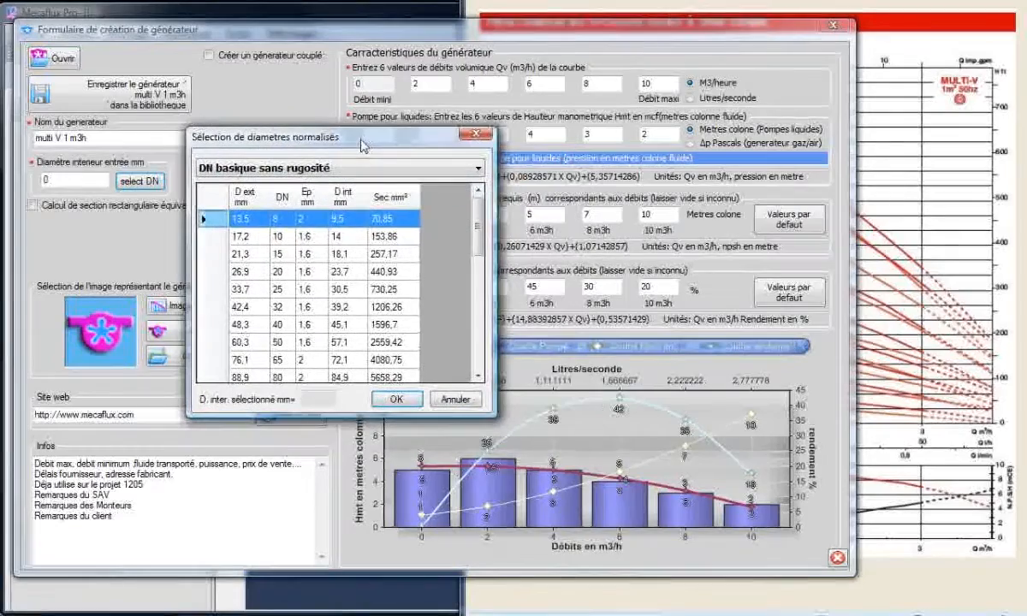
{"action": "left_click", "coordinate": [453, 400]}
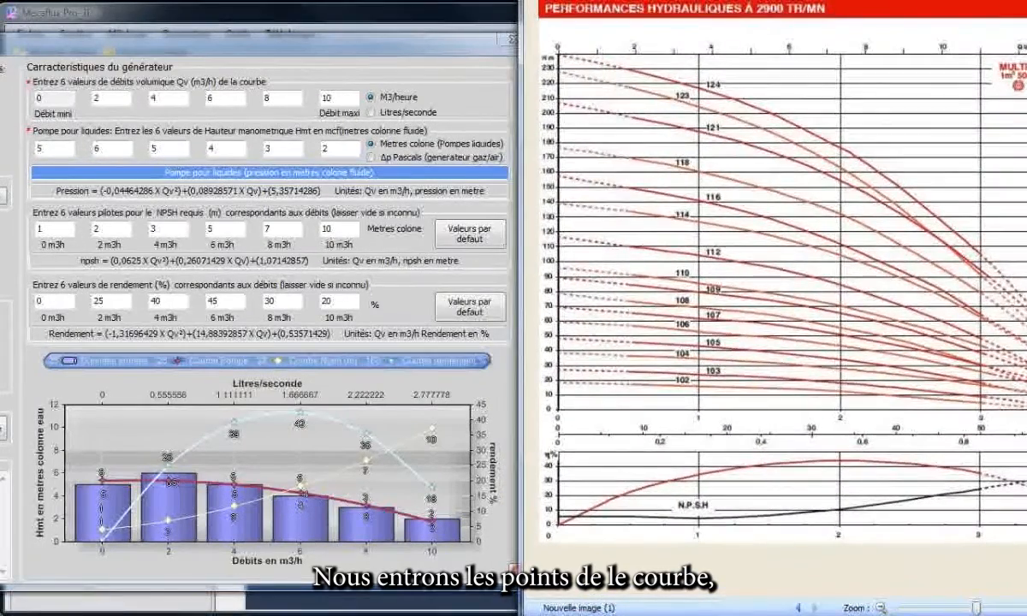
Set the pump curve's flow points after 0 to 1, 1,5, 2, 2,5 and 3 m3/h.
{"action": "left_click_drag", "start_coordinate": [284, 35], "coordinate": [274, 26]}
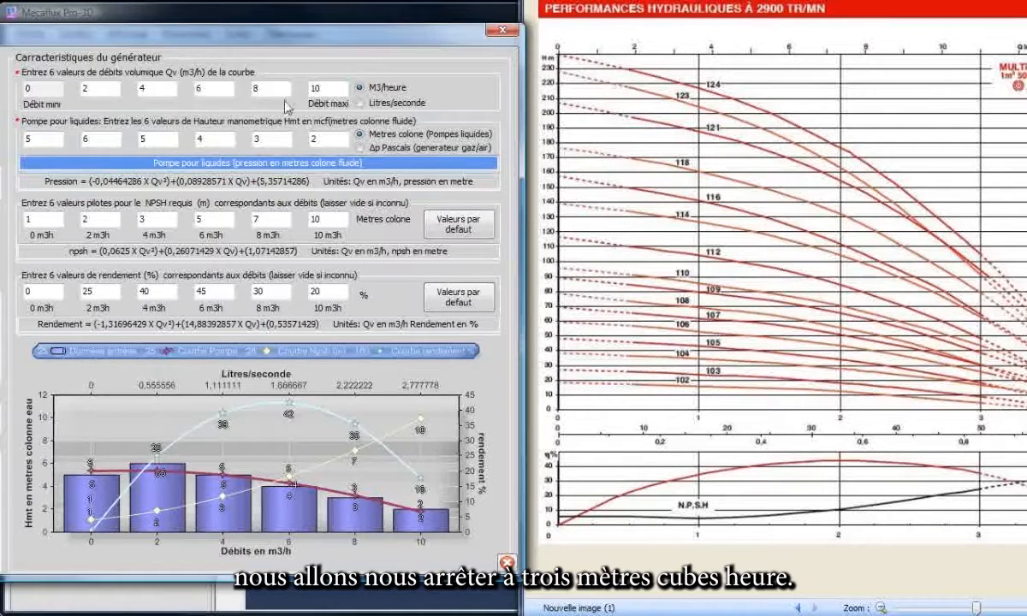
{"action": "left_click_drag", "start_coordinate": [321, 87], "coordinate": [285, 83]}
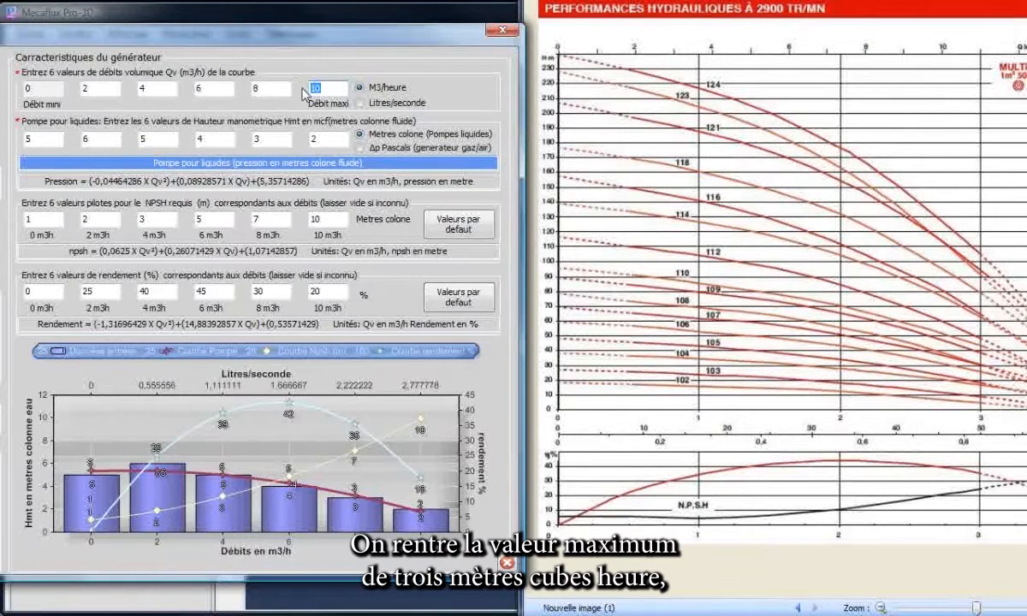
{"action": "type", "text": "3"}
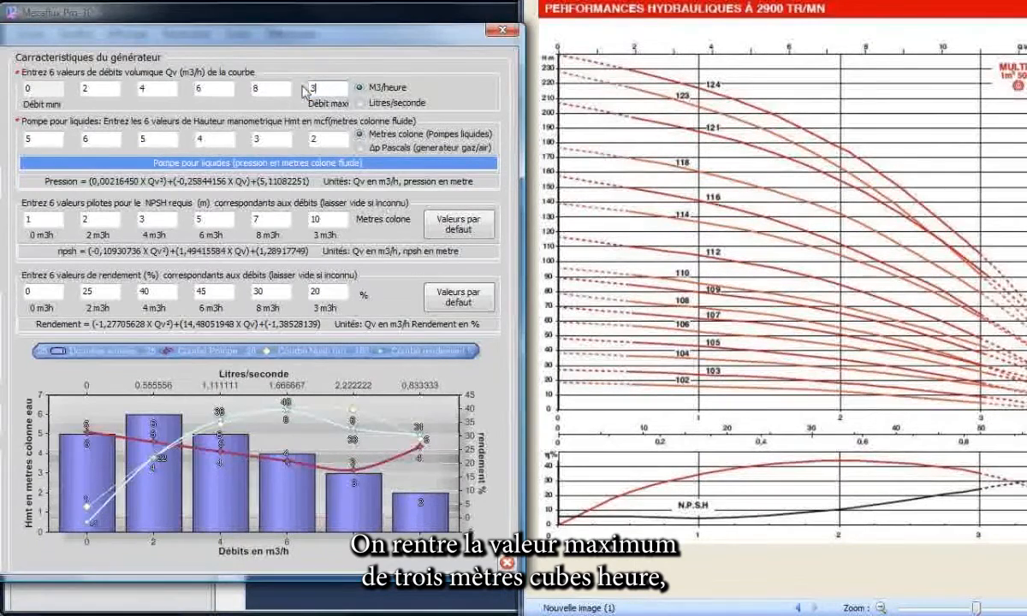
{"action": "left_click_drag", "start_coordinate": [269, 90], "coordinate": [135, 87]}
{"action": "type", "text": "2,521,5"}
{"action": "left_click_drag", "start_coordinate": [94, 89], "coordinate": [70, 88]}
{"action": "type", "text": "1"}
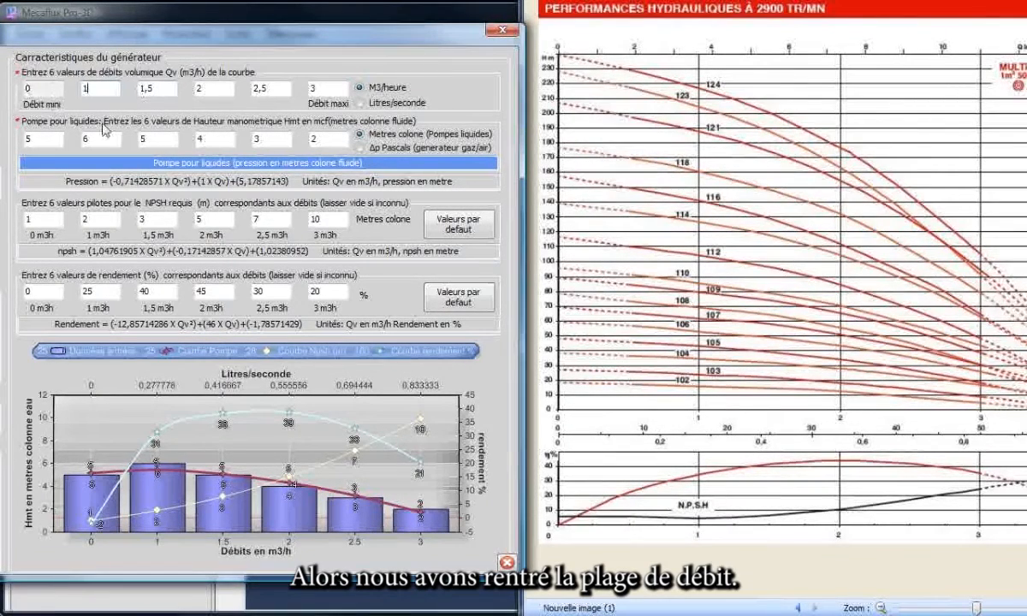
Extend the generator's name to "multi V 1 m3h 124 mm".
{"action": "double_click", "coordinate": [39, 137]}
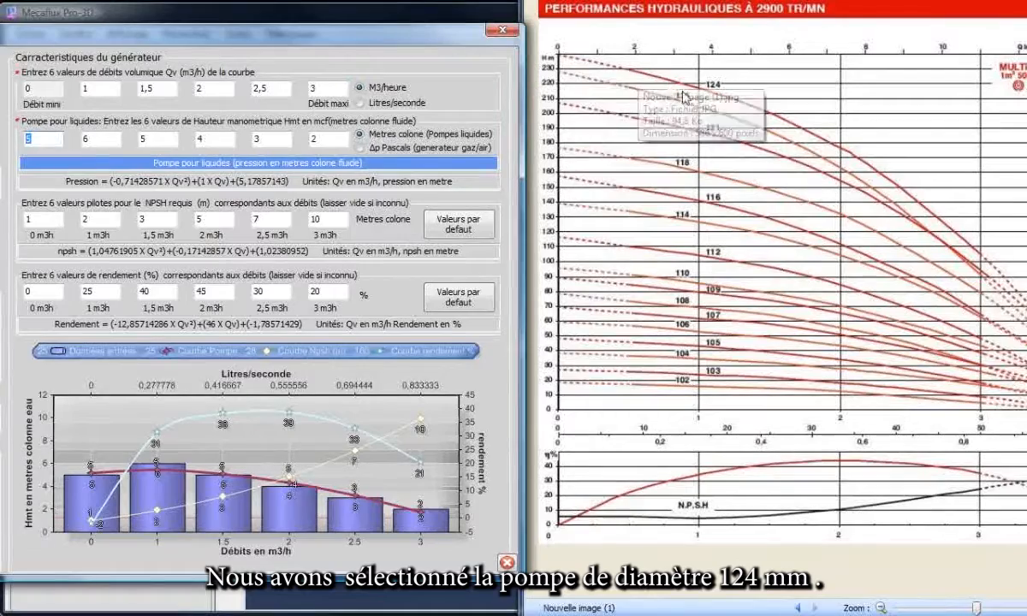
{"action": "left_click_drag", "start_coordinate": [3, 36], "coordinate": [361, 45]}
{"action": "left_click", "coordinate": [141, 151]}
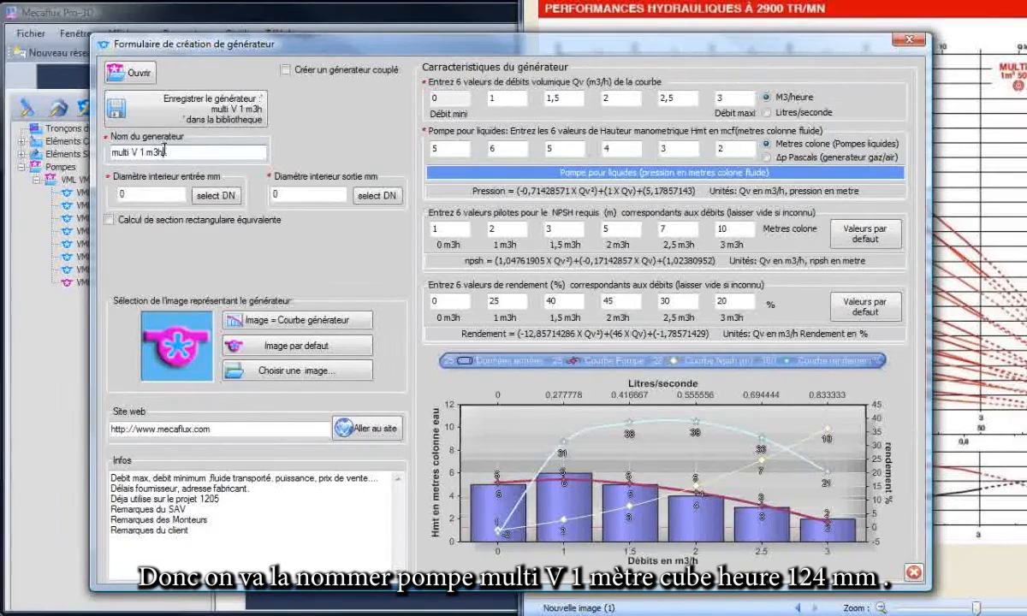
{"action": "type", "text": "1"}
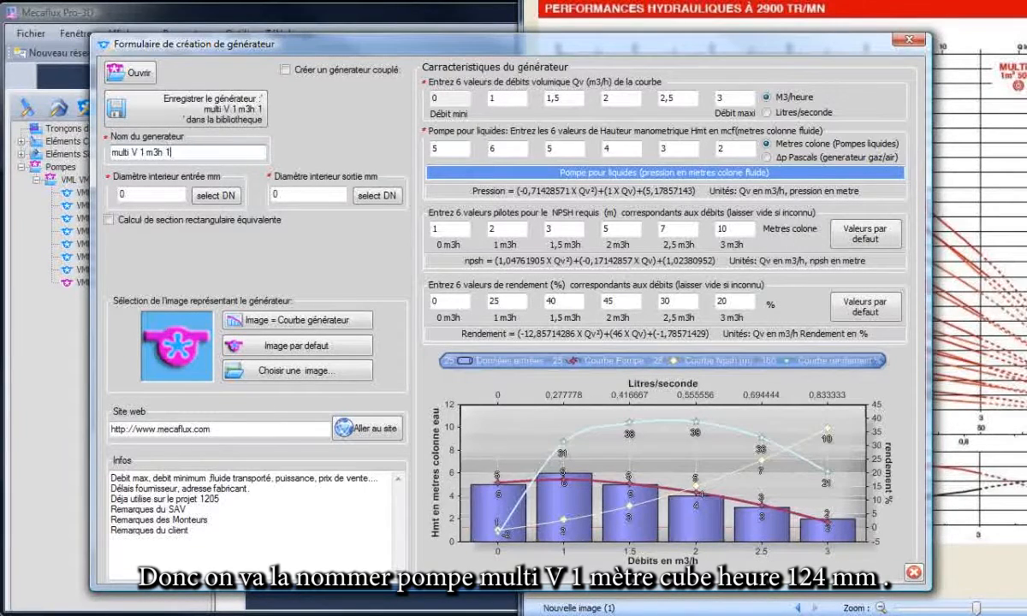
{"action": "type", "text": "24 mm"}
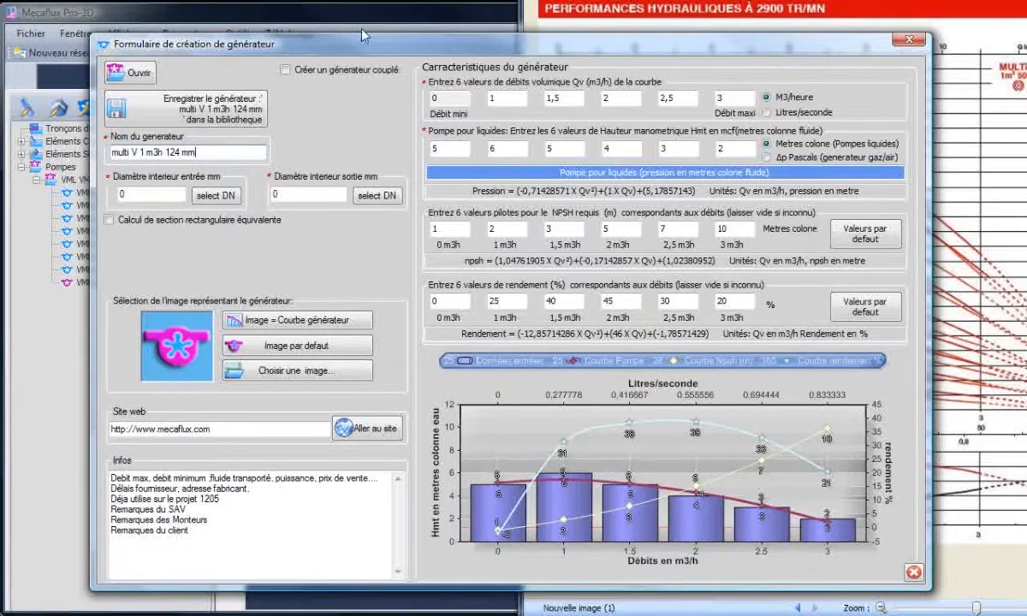
Set the manometric head to 240, 218 and 200 metres for the 0, 1 and 1,5 m3/h flow points.
{"action": "left_click_drag", "start_coordinate": [484, 43], "coordinate": [78, 34]}
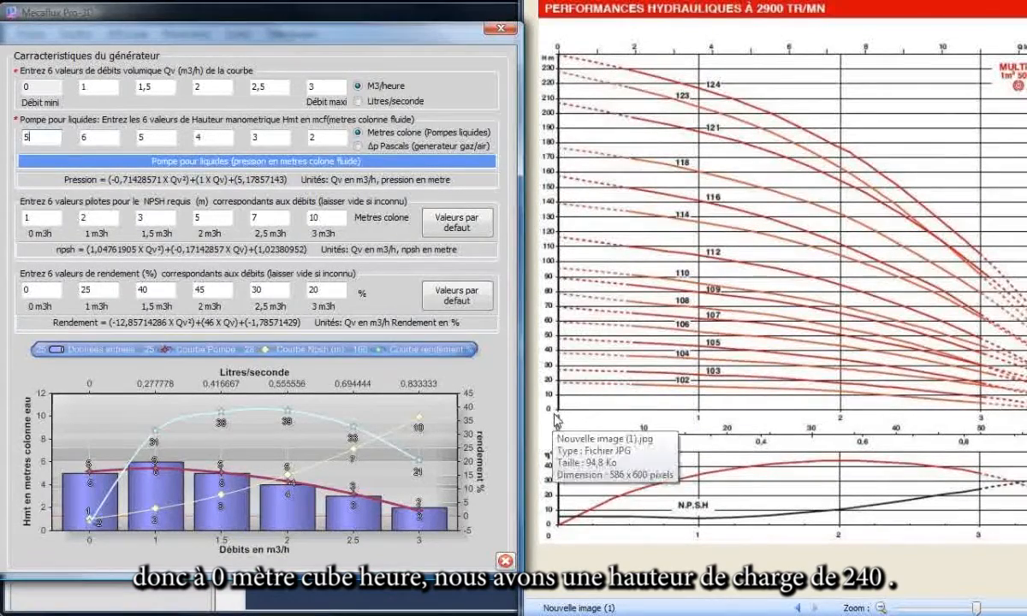
{"action": "double_click", "coordinate": [58, 138]}
{"action": "type", "text": "240"}
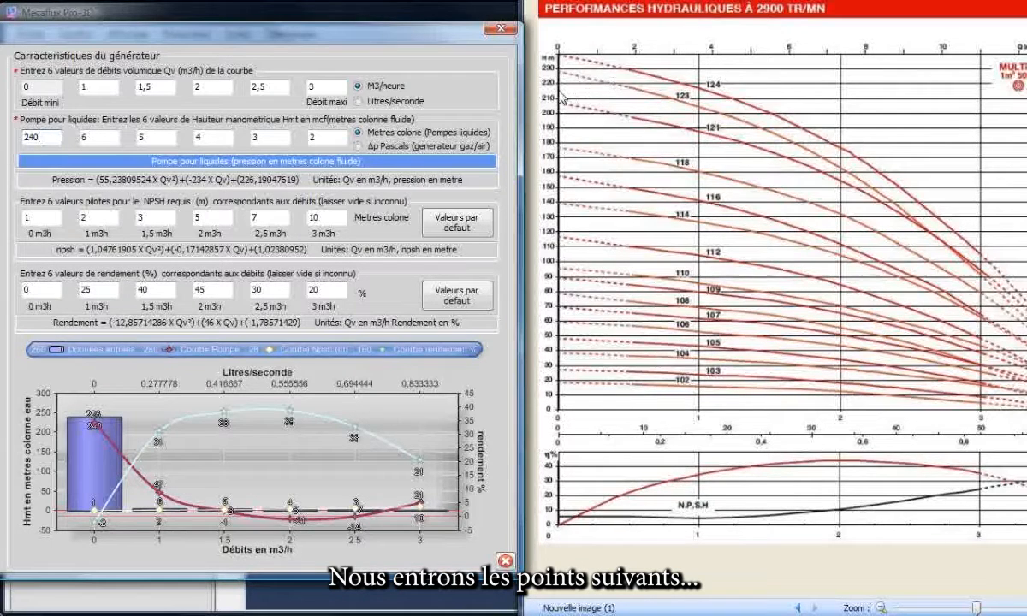
{"action": "double_click", "coordinate": [107, 135]}
{"action": "type", "text": "218"}
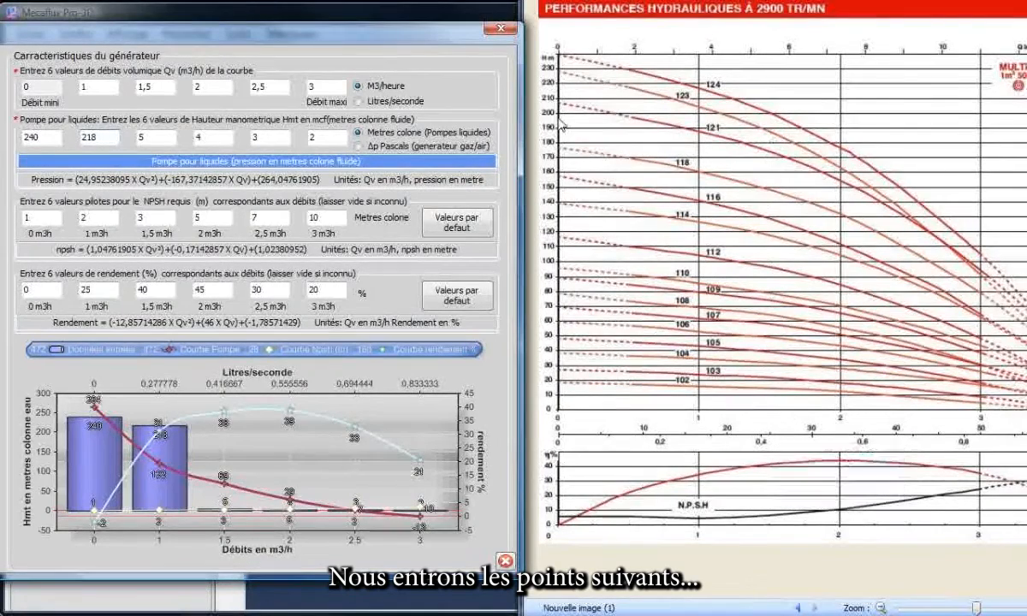
{"action": "double_click", "coordinate": [158, 137]}
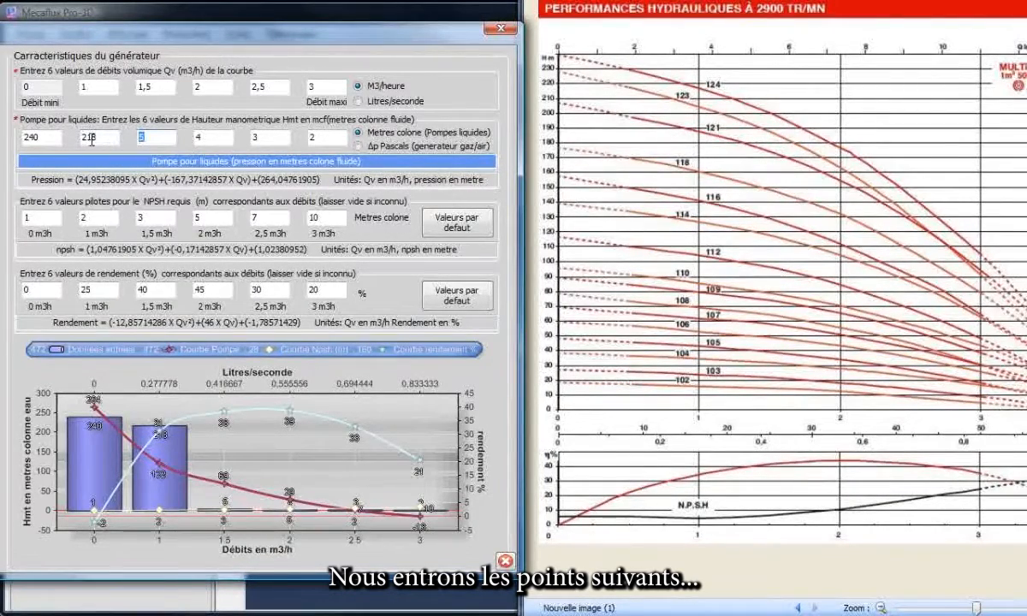
{"action": "type", "text": "200"}
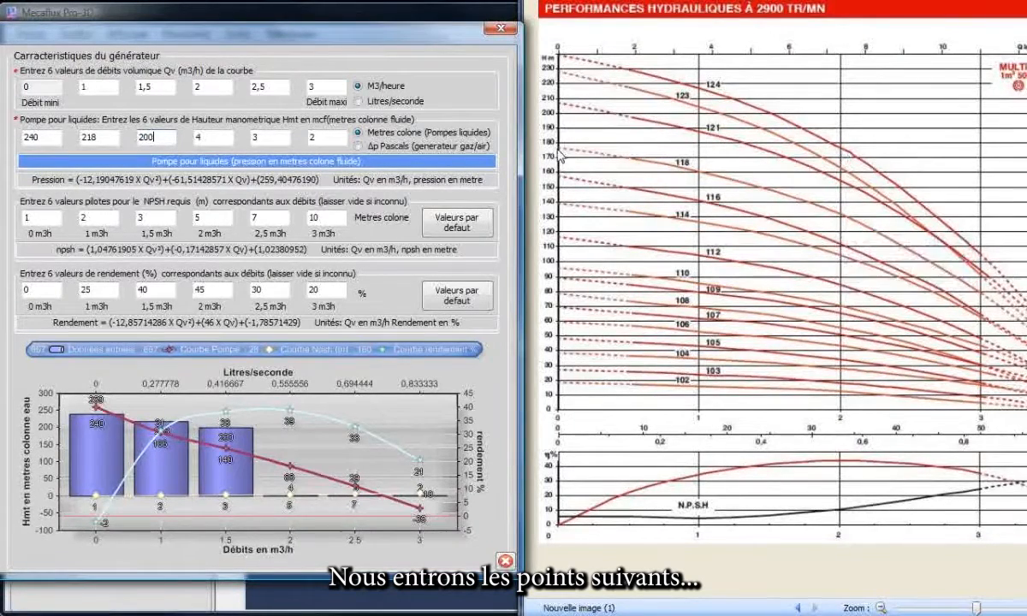
Set the manometric head to 178, 145 and 105 metres for the 2, 2,5 and 3 m3/h flow points.
{"action": "left_click_drag", "start_coordinate": [210, 135], "coordinate": [175, 135]}
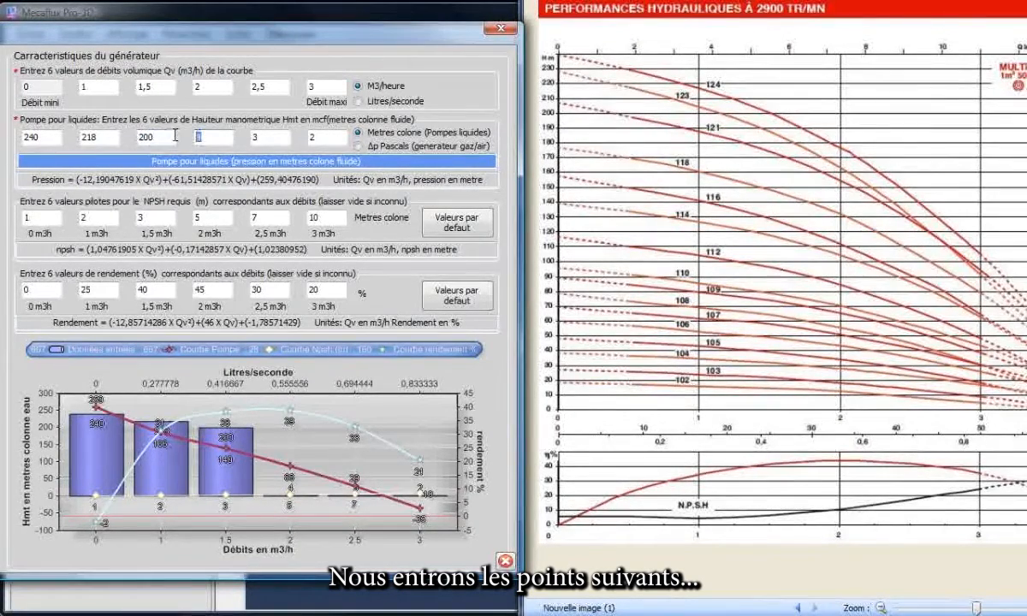
{"action": "type", "text": "178"}
{"action": "key", "text": "Tab"}
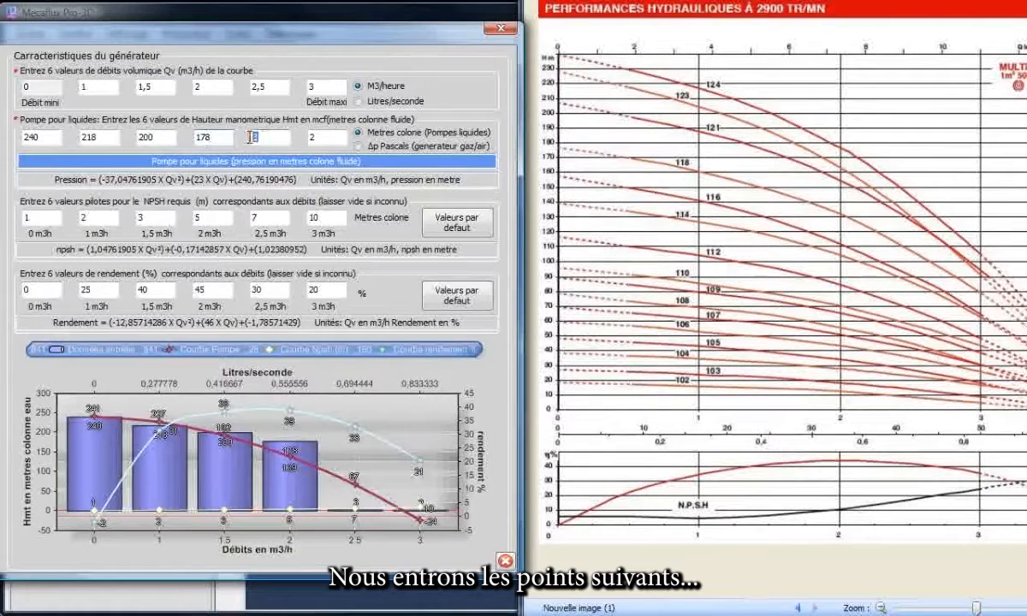
{"action": "type", "text": "145"}
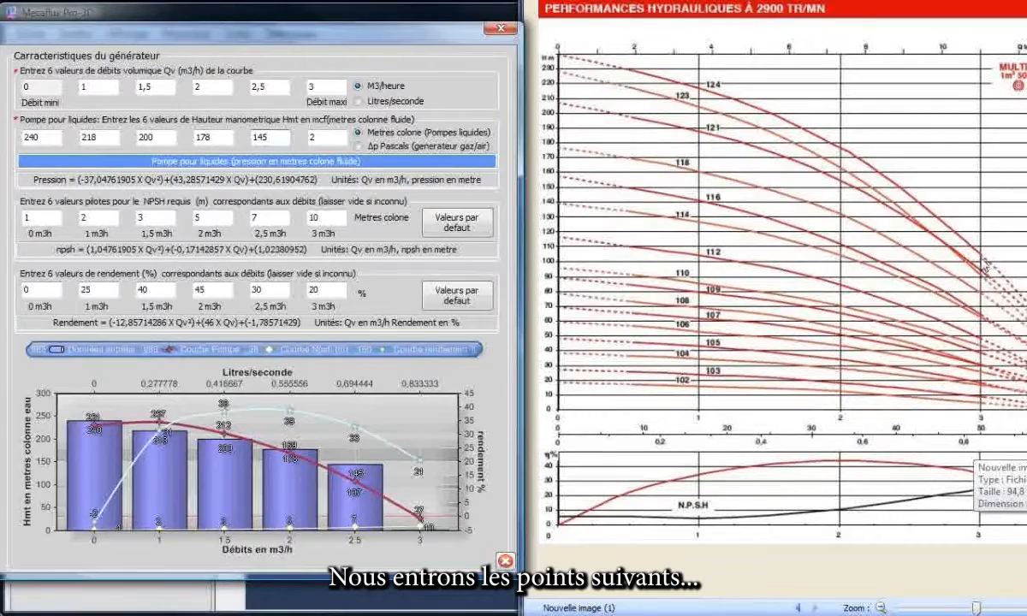
{"action": "left_click", "coordinate": [309, 135]}
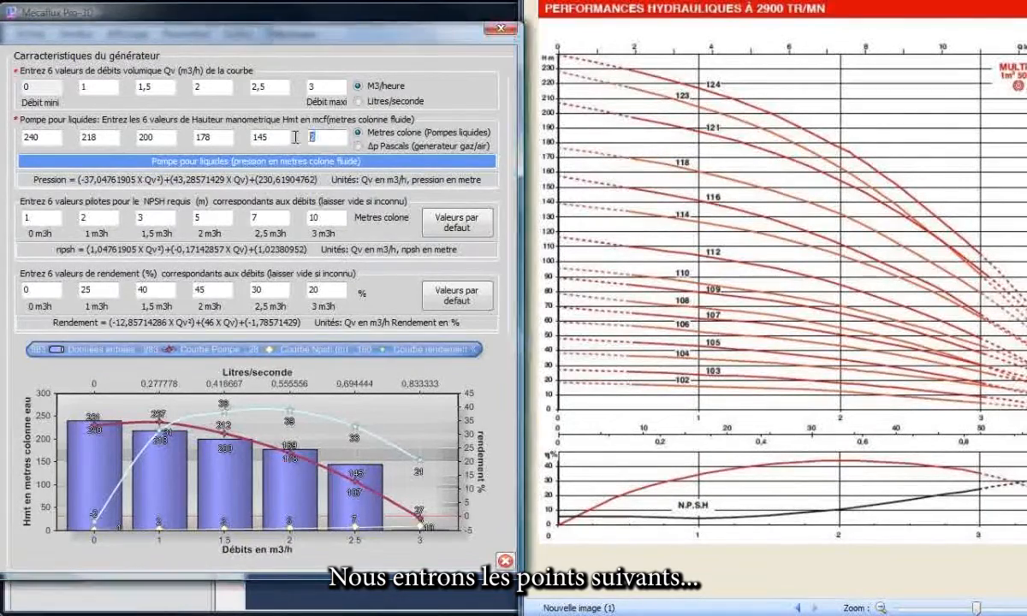
{"action": "type", "text": "105"}
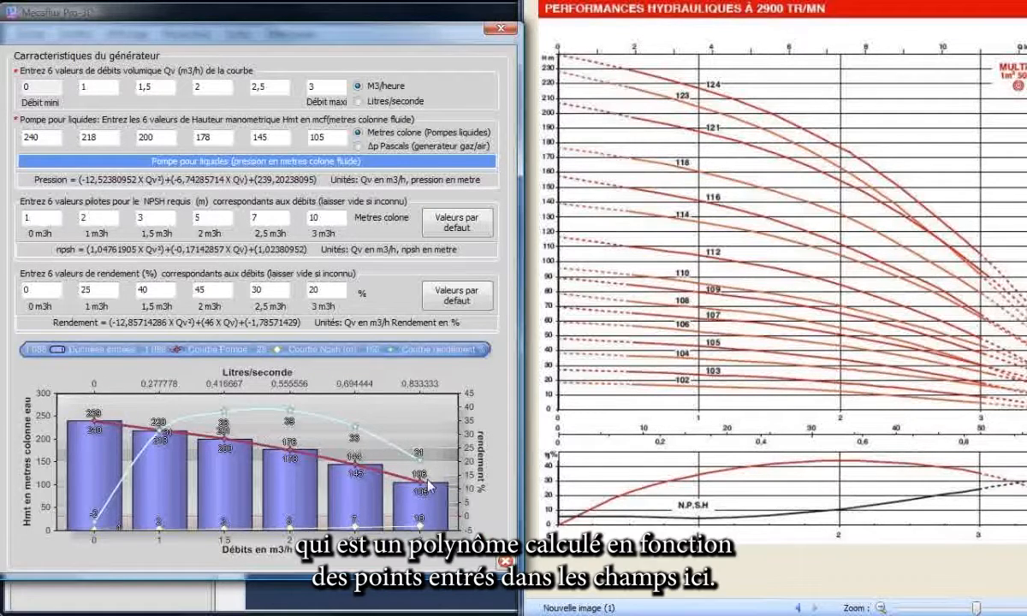
Highlight the calculated pressure polynomial for inspection and bring the whole generator form back into view.
{"action": "left_click_drag", "start_coordinate": [79, 179], "coordinate": [324, 180]}
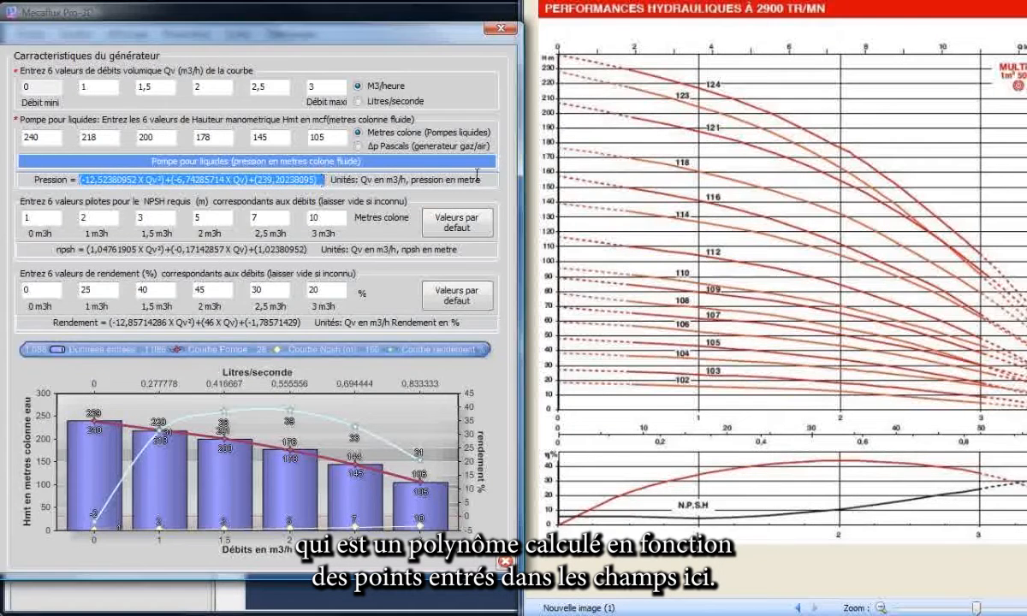
{"action": "left_click", "coordinate": [221, 87]}
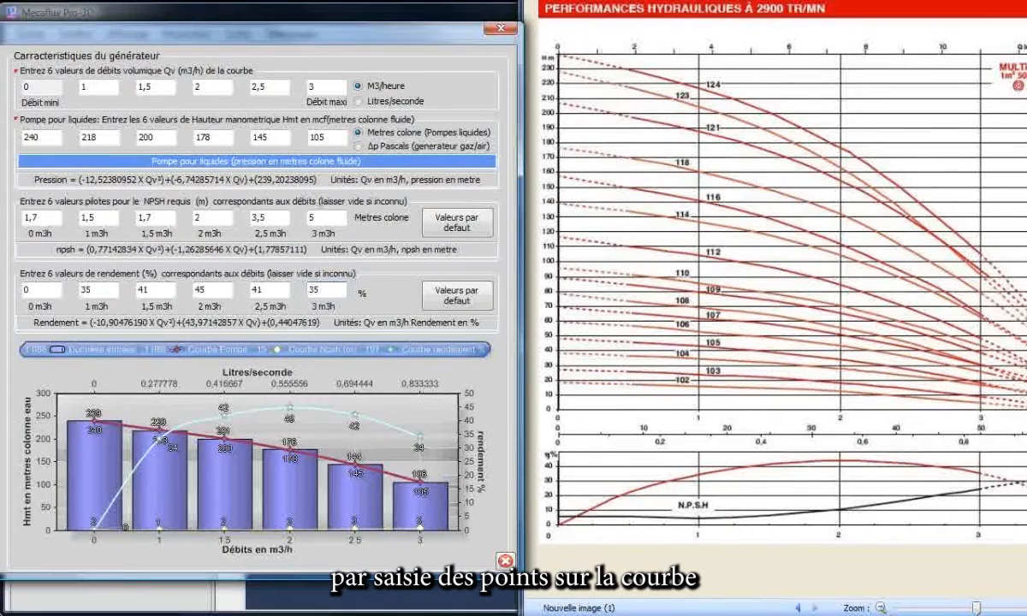
{"action": "left_click_drag", "start_coordinate": [0, 27], "coordinate": [270, 31]}
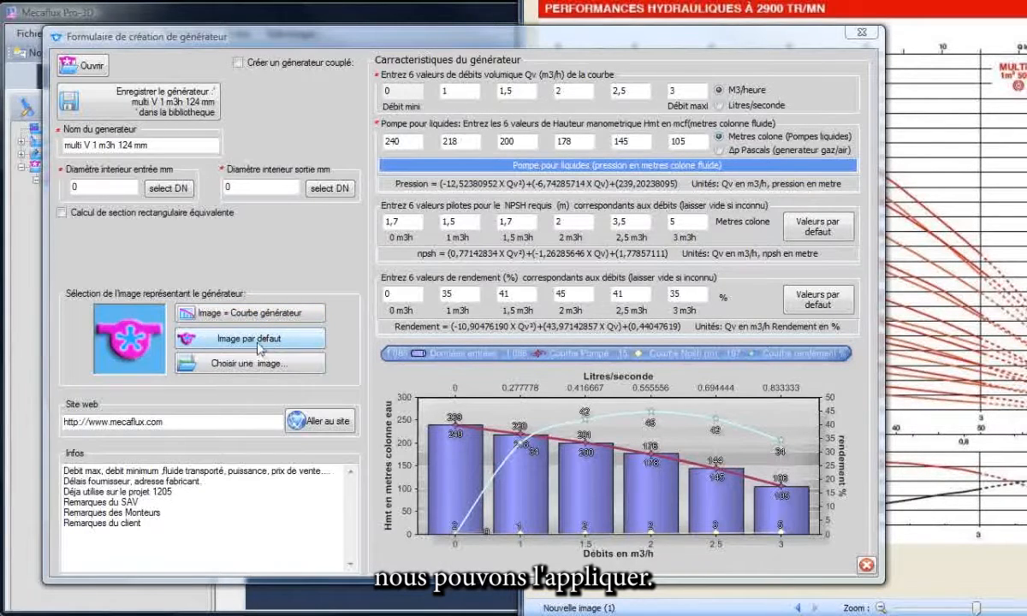
Choose the picture multi_v_pn_16.jpg as the image representing the generator.
{"action": "left_click", "coordinate": [236, 370]}
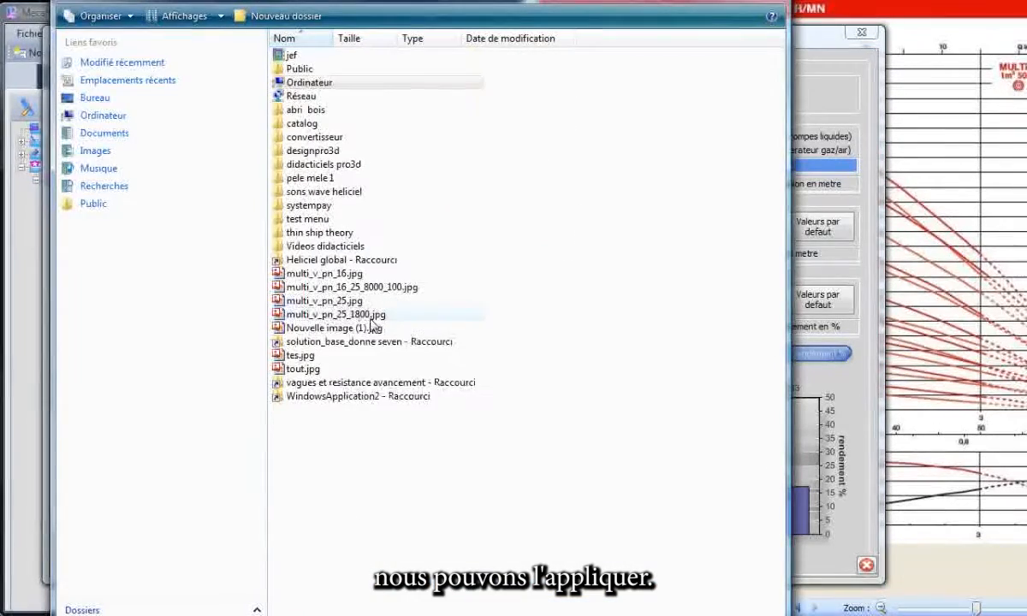
{"action": "double_click", "coordinate": [322, 274]}
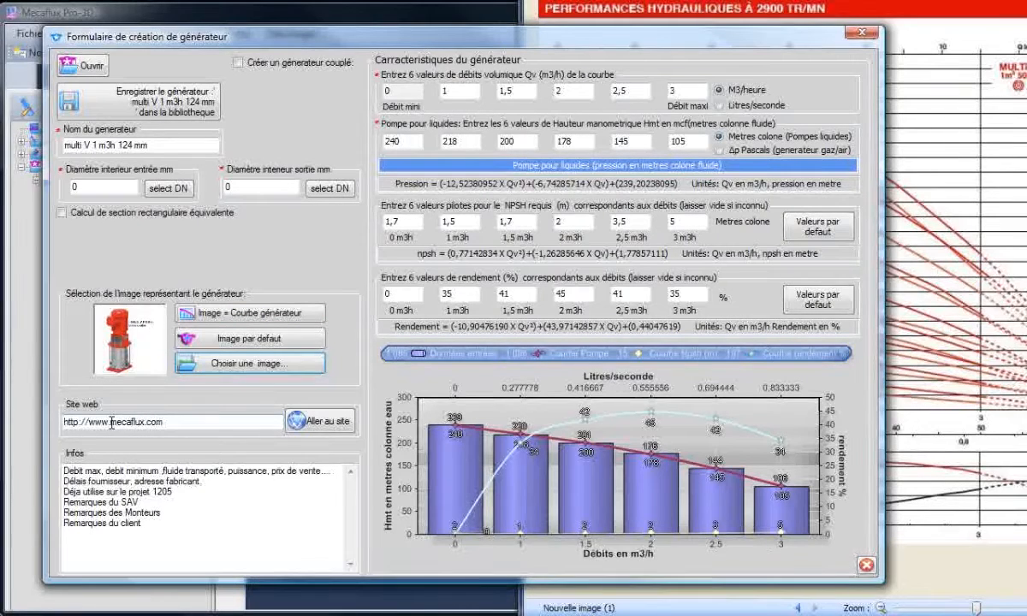
Highlight the generator's website address and its notes for inspection.
{"action": "left_click_drag", "start_coordinate": [112, 422], "coordinate": [175, 422]}
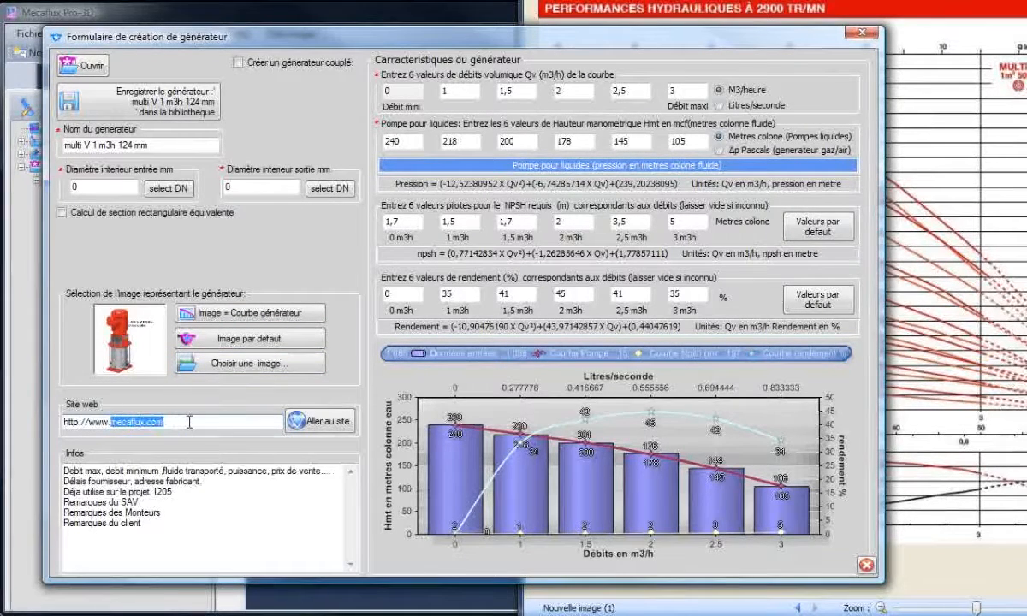
{"action": "left_click", "coordinate": [189, 421]}
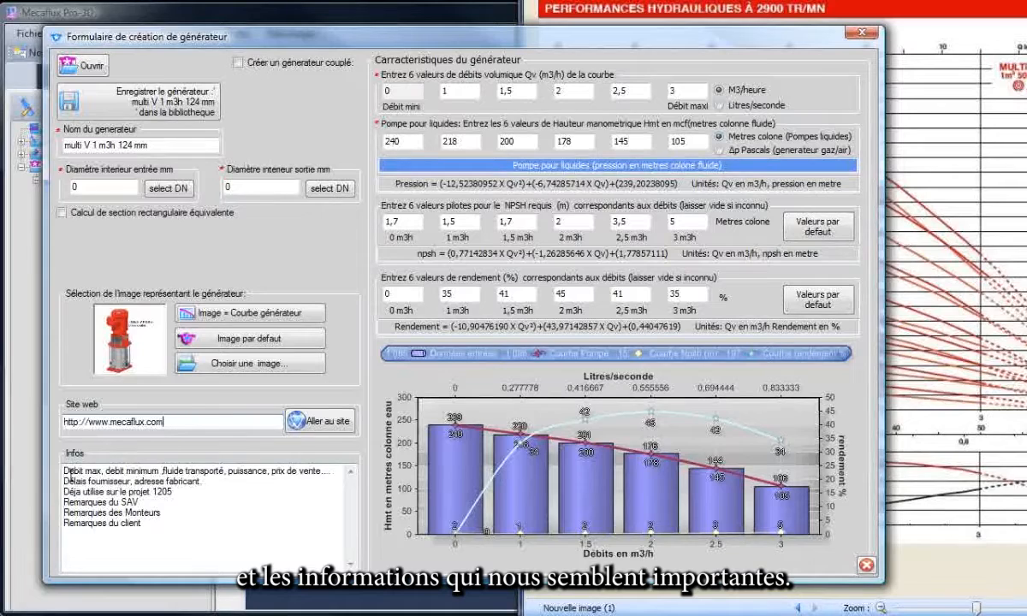
{"action": "left_click_drag", "start_coordinate": [66, 470], "coordinate": [155, 527]}
{"action": "left_click", "coordinate": [187, 539]}
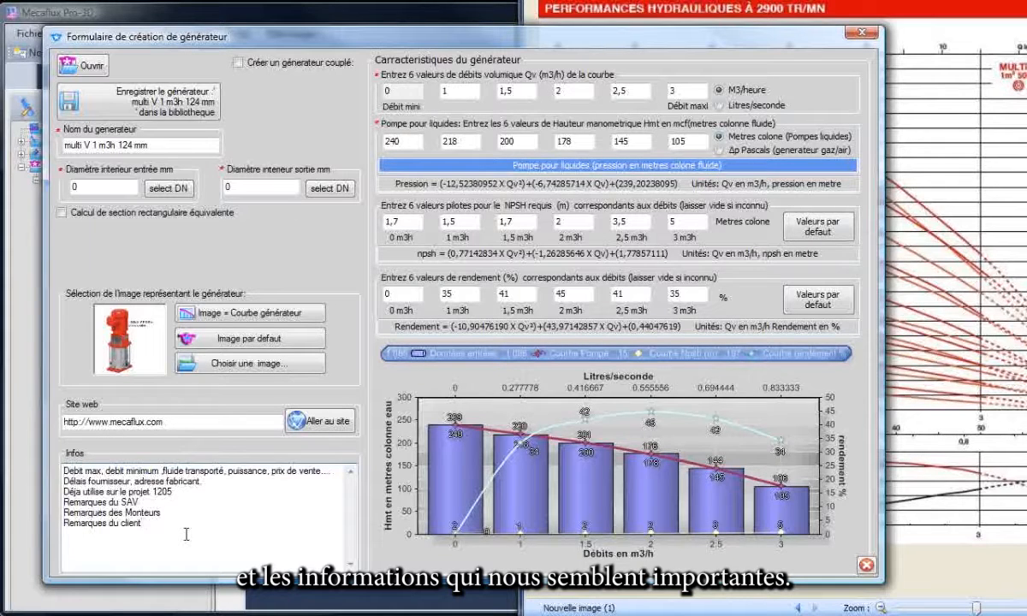
Display the options for creating a coupled generator and turn them off again.
{"action": "left_click", "coordinate": [239, 62]}
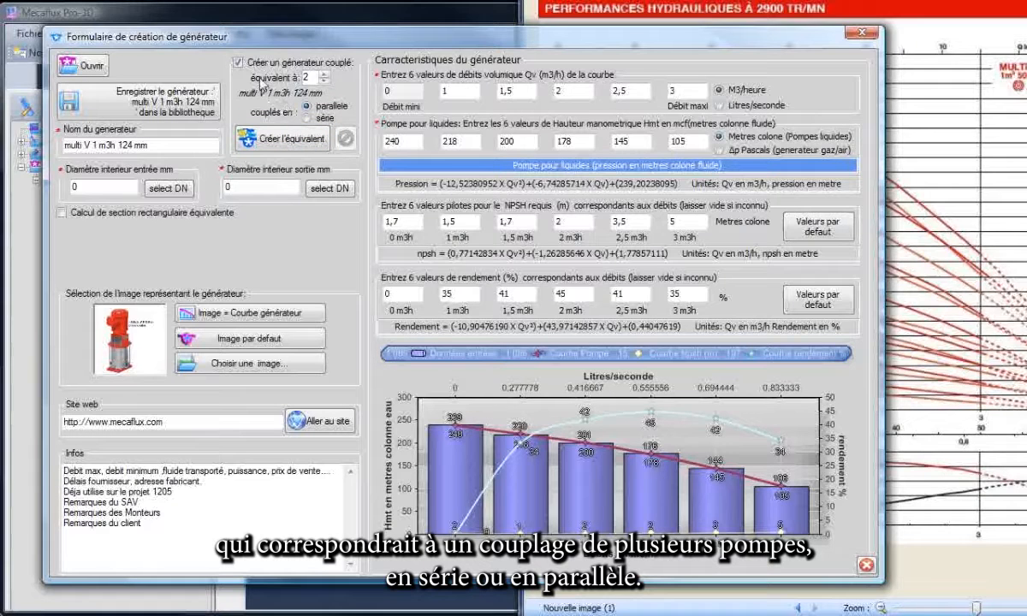
{"action": "left_click", "coordinate": [238, 64]}
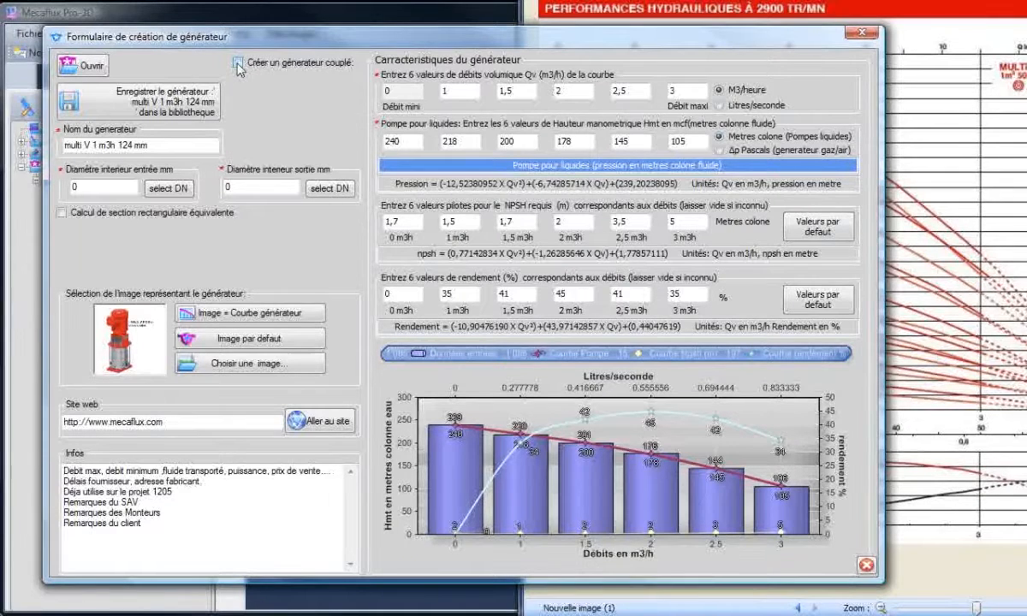
Save the multi V 1 m3h 124 mm generator to the library and select it among the pumps.
{"action": "left_click", "coordinate": [181, 107]}
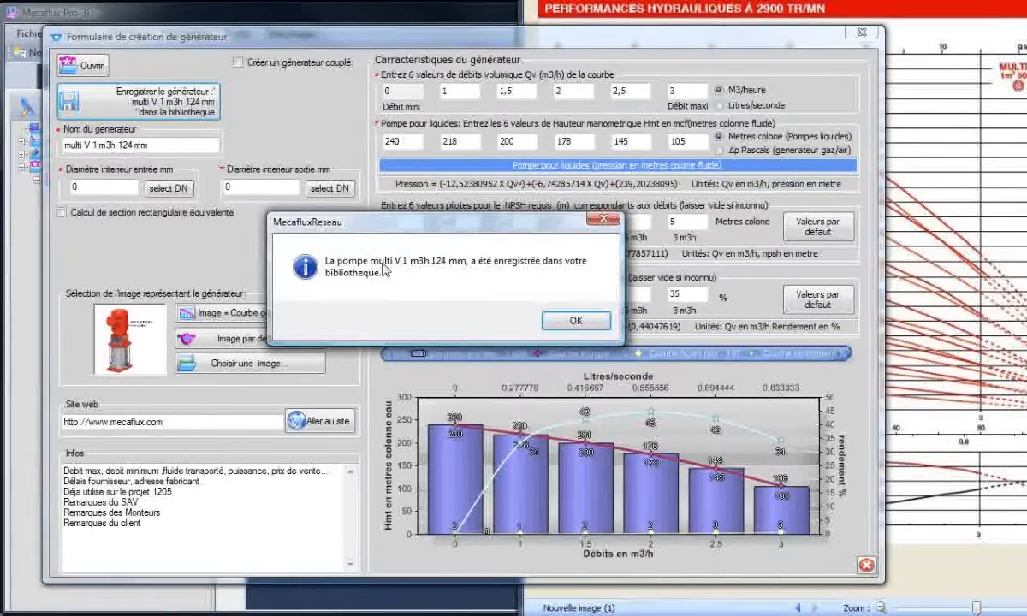
{"action": "left_click", "coordinate": [567, 320]}
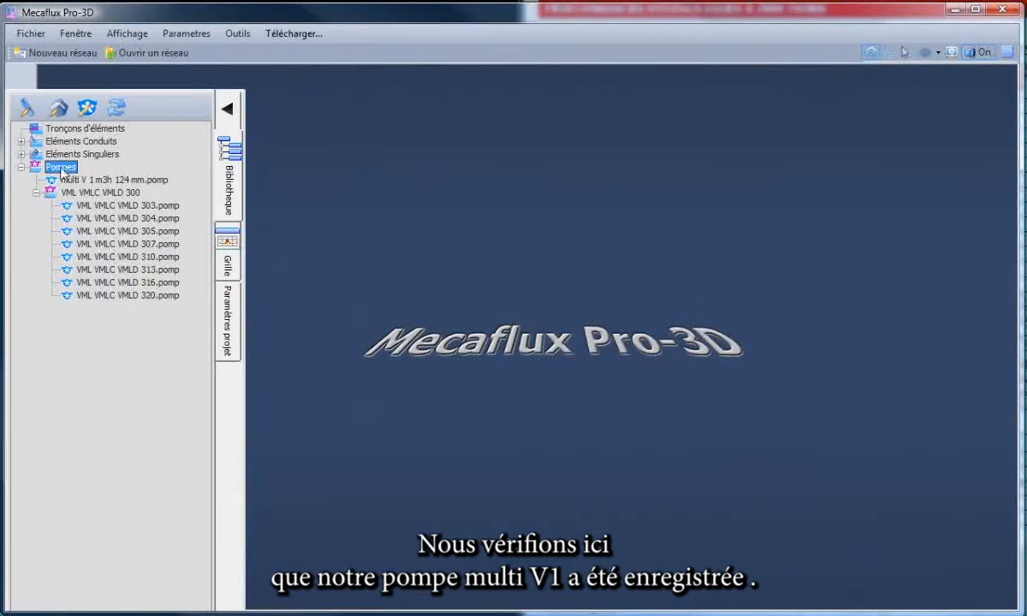
{"action": "left_click", "coordinate": [104, 180]}
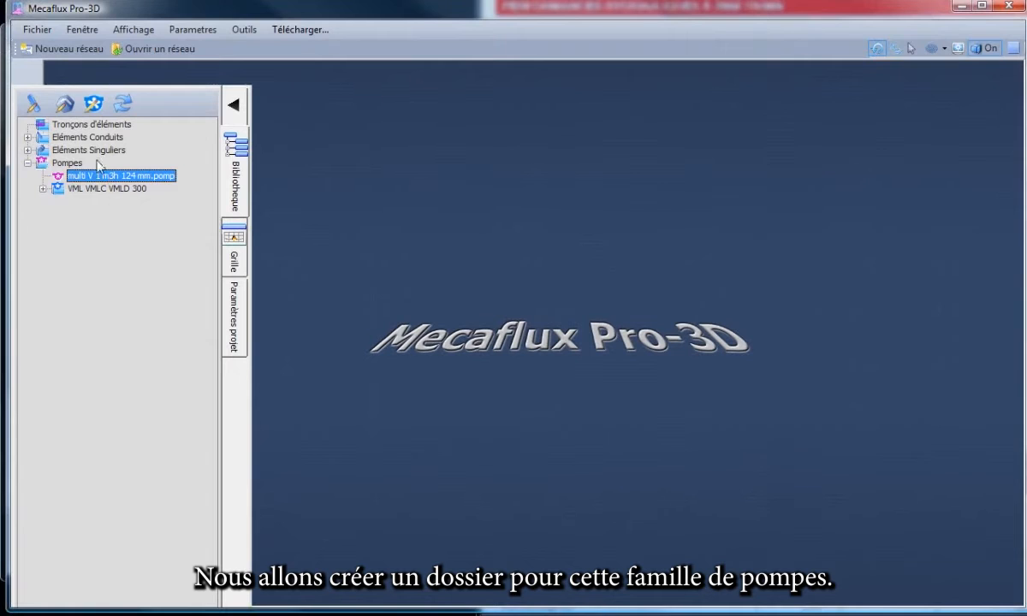
Create a subfolder named "multi v" under Pompes in the library.
{"action": "right_click", "coordinate": [71, 165]}
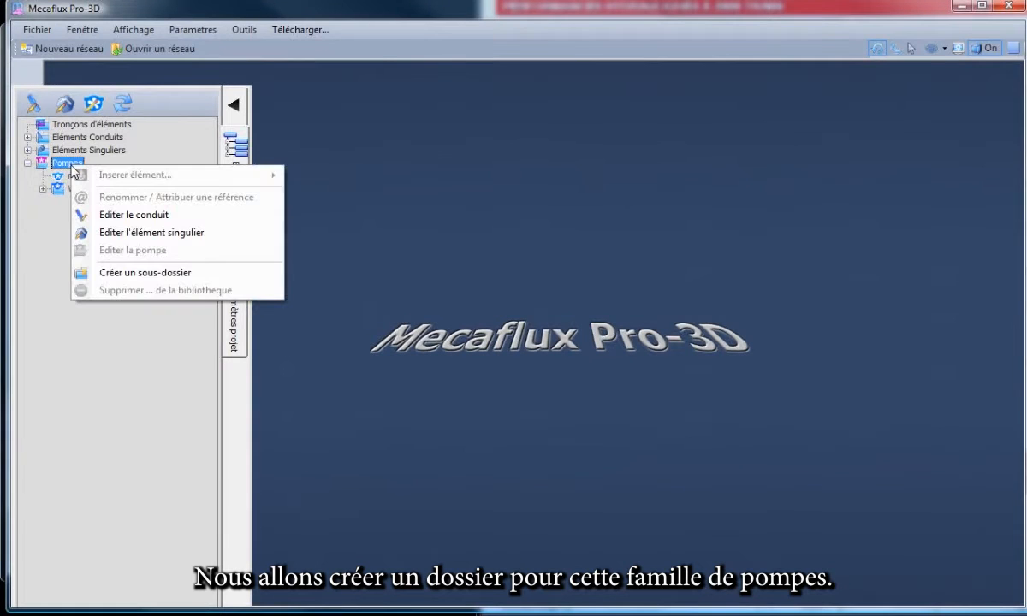
{"action": "left_click", "coordinate": [135, 272]}
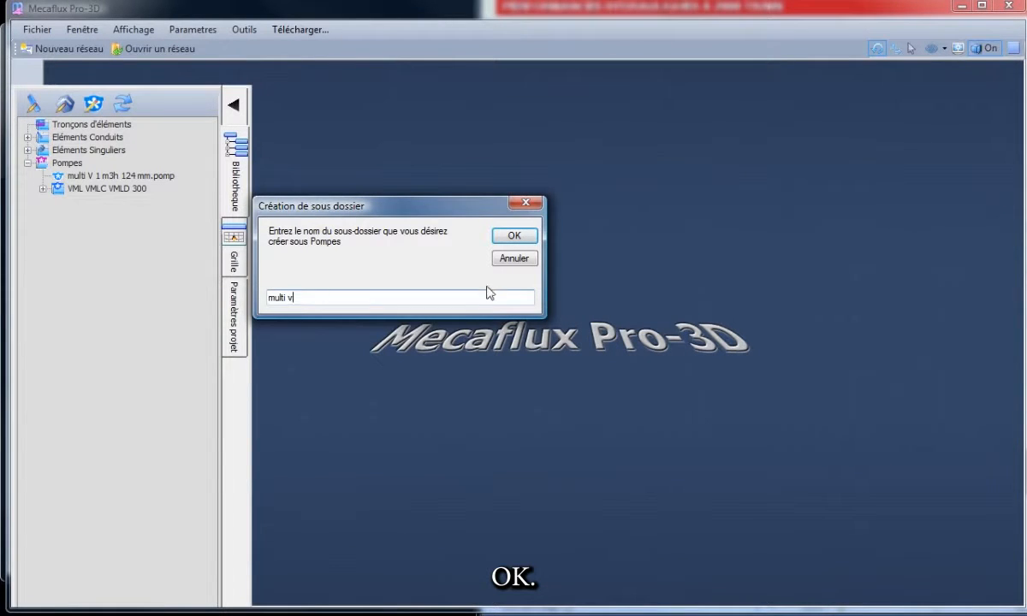
{"action": "left_click", "coordinate": [514, 236]}
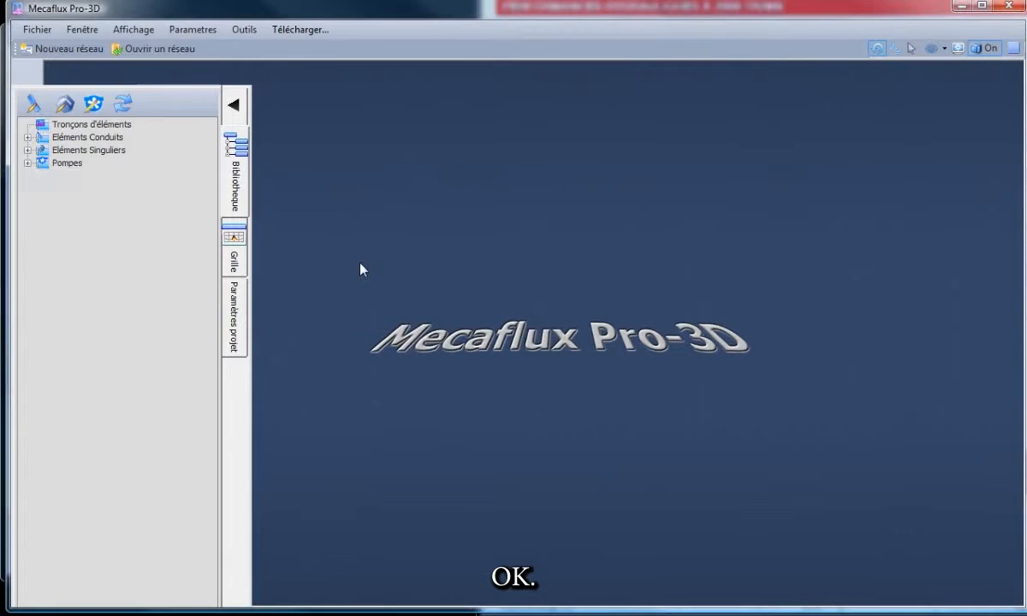
Move the multi V 1 m3h 124 mm pump into the multi v subfolder and collapse Eléments Singuliers.
{"action": "left_click", "coordinate": [27, 163]}
{"action": "left_click", "coordinate": [89, 176]}
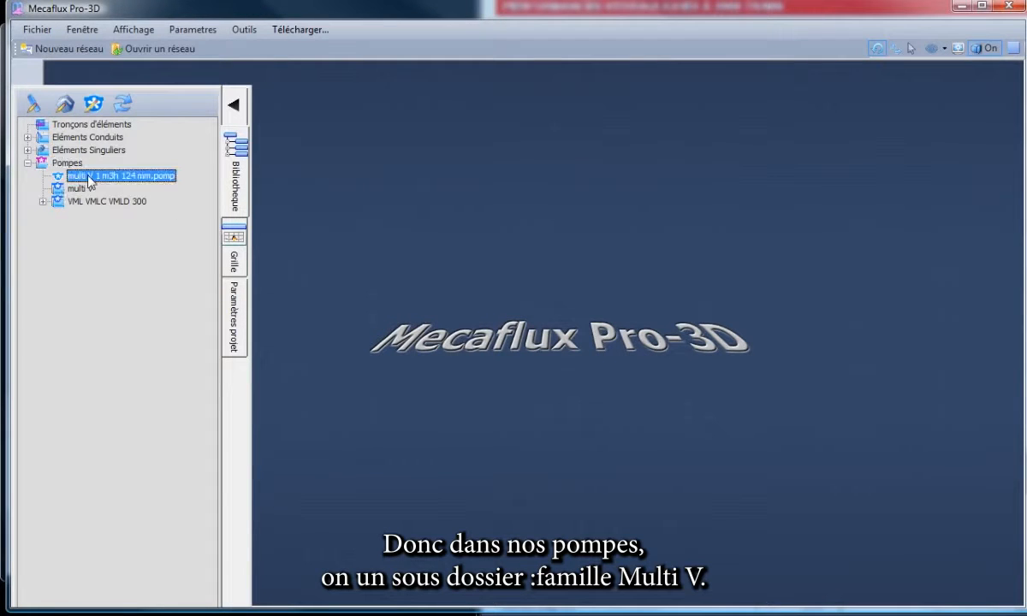
{"action": "left_click_drag", "start_coordinate": [89, 180], "coordinate": [88, 189]}
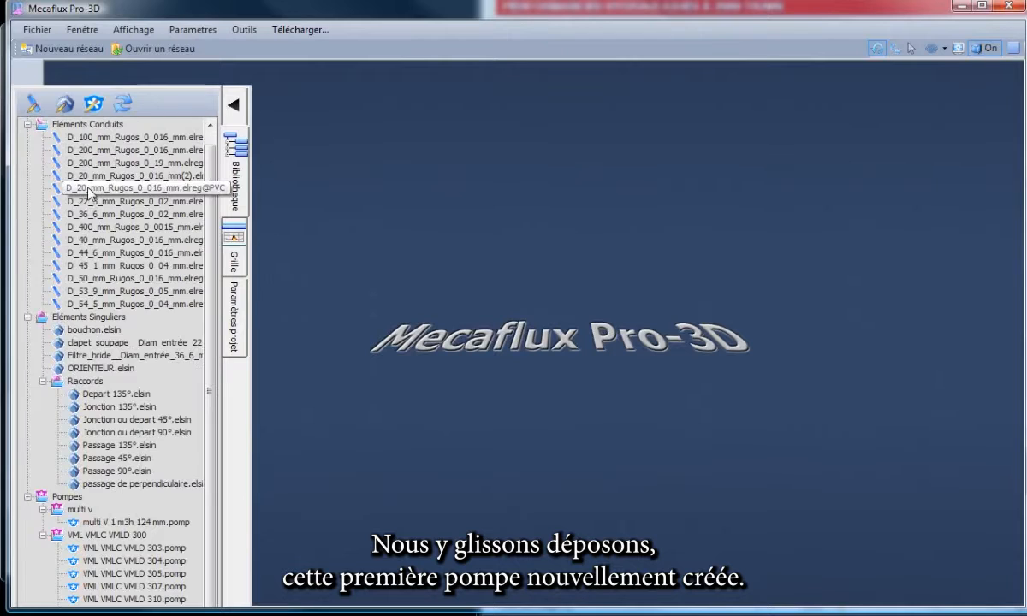
{"action": "double_click", "coordinate": [40, 317]}
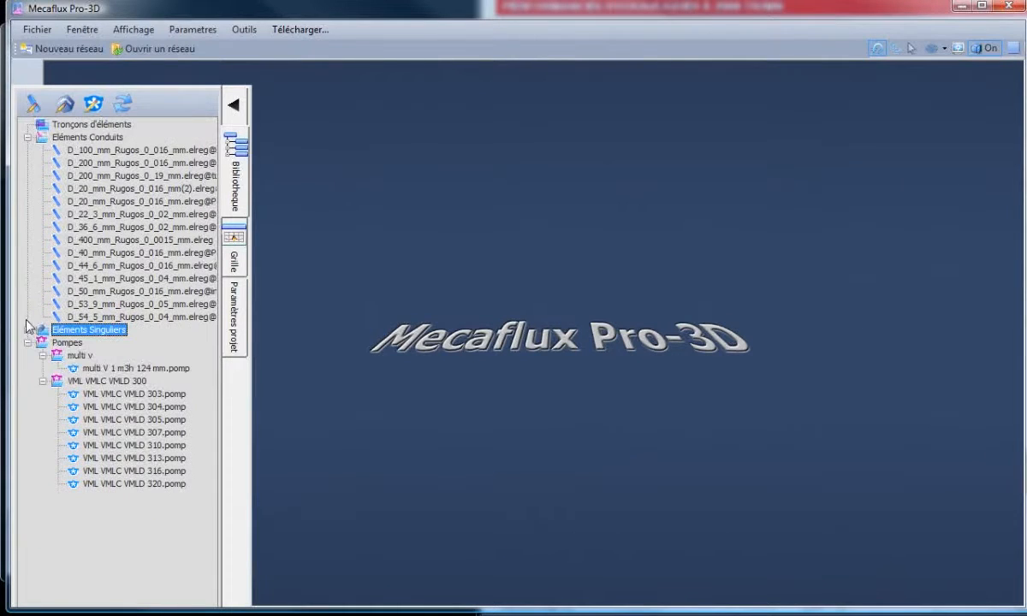
{"action": "left_click", "coordinate": [88, 368]}
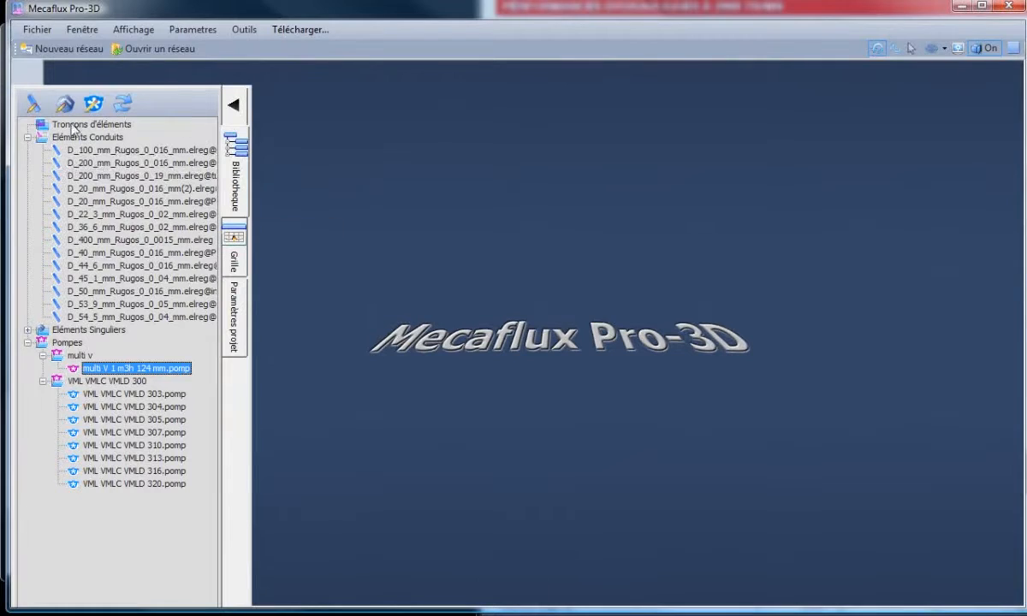
Uncover and close the generator creation form, and move the main library window back up.
{"action": "left_click_drag", "start_coordinate": [380, 11], "coordinate": [382, 69]}
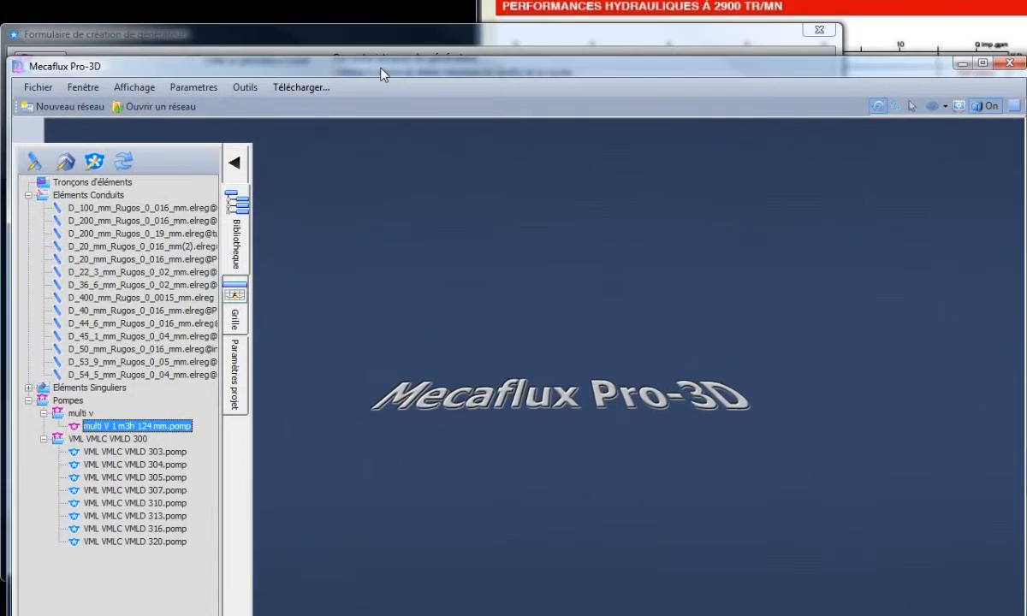
{"action": "left_click", "coordinate": [388, 35]}
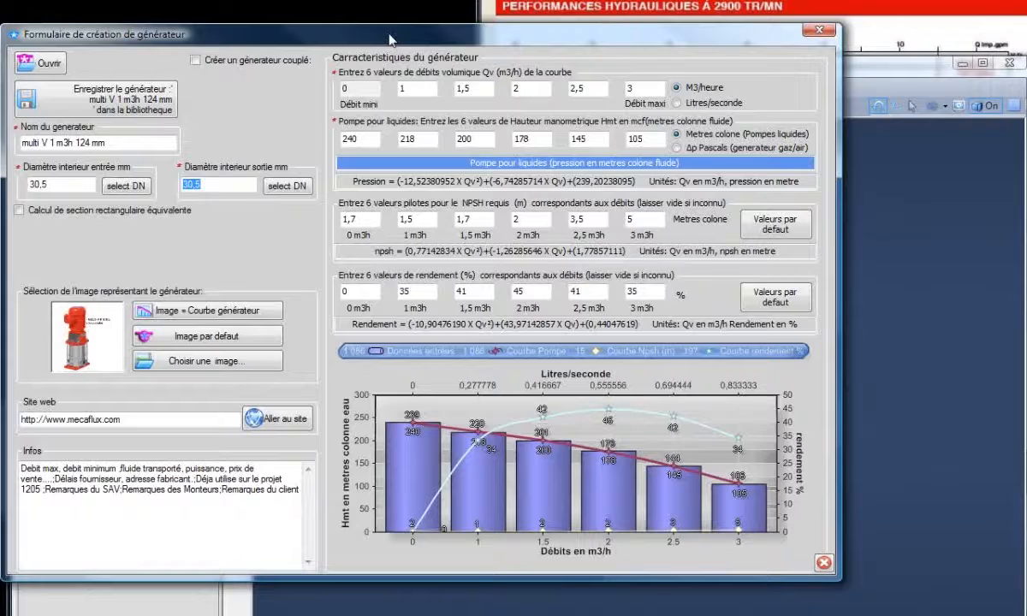
{"action": "left_click", "coordinate": [819, 30]}
{"action": "left_click_drag", "start_coordinate": [546, 63], "coordinate": [585, 24]}
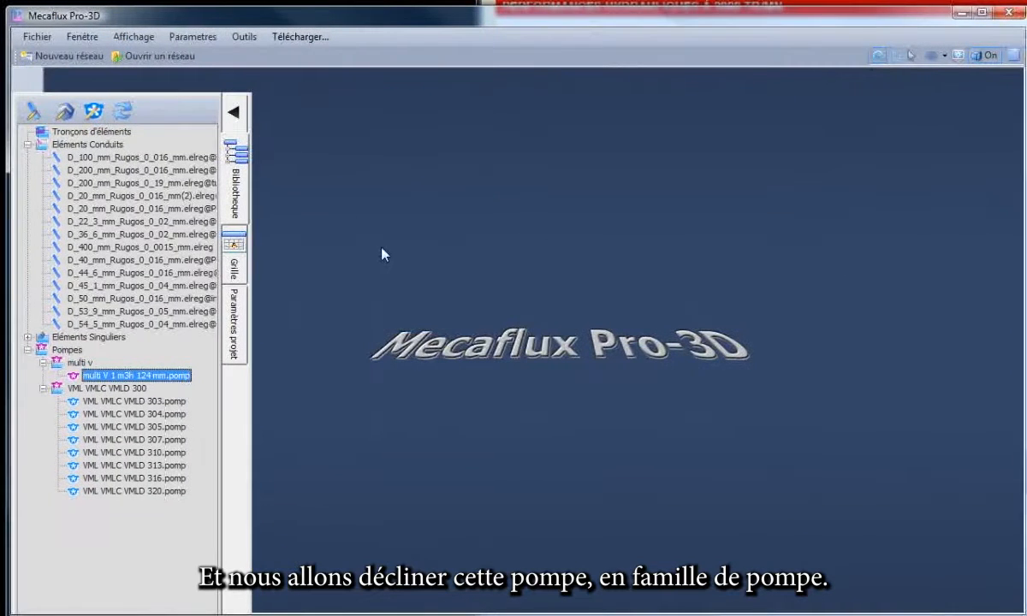
Open the multi V 1 m3h 124 mm pump from the multi v subfolder for editing.
{"action": "right_click", "coordinate": [149, 375]}
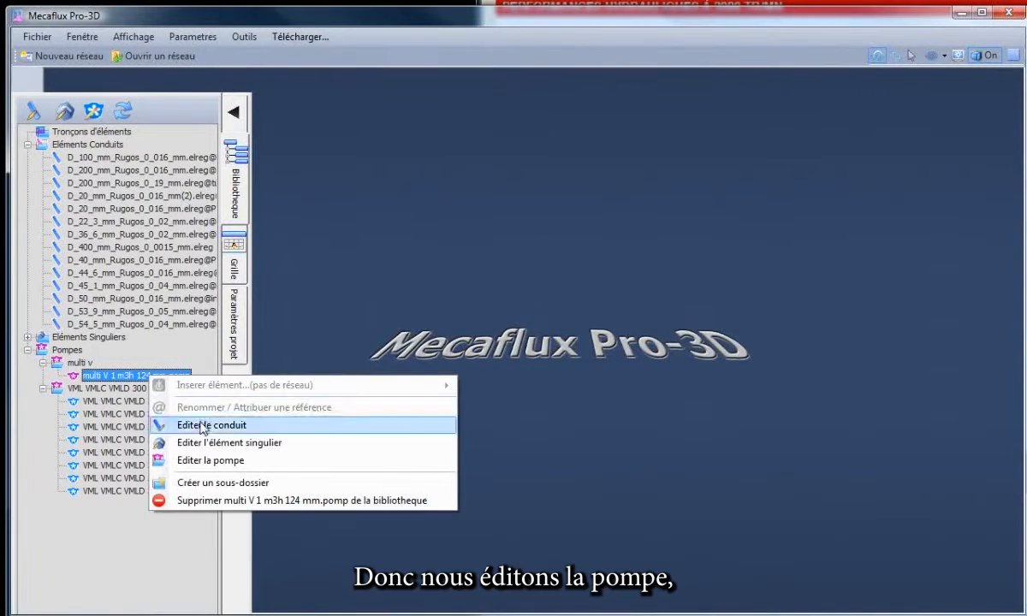
{"action": "left_click", "coordinate": [223, 462]}
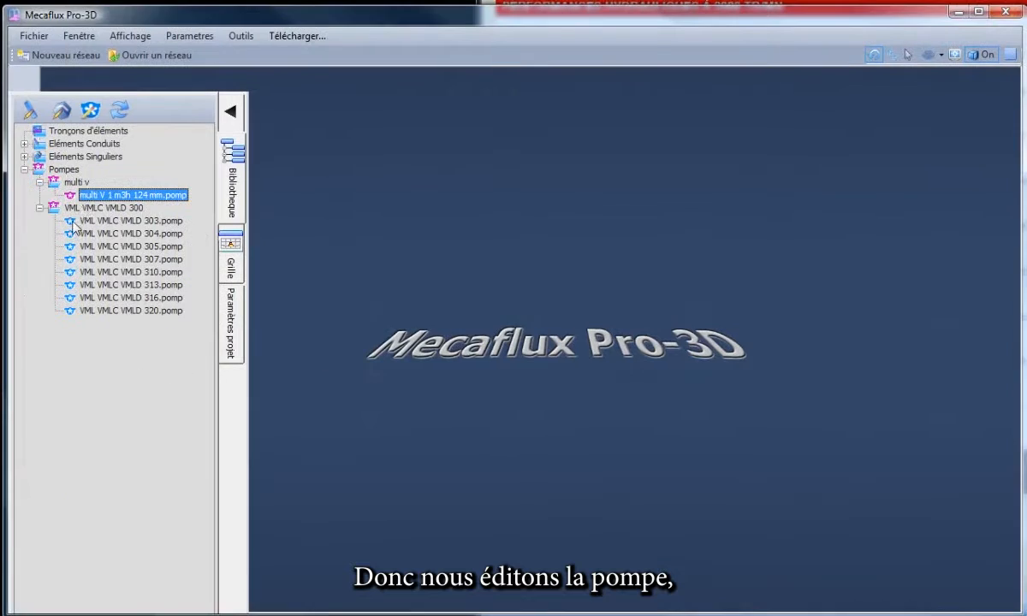
{"action": "right_click", "coordinate": [101, 198]}
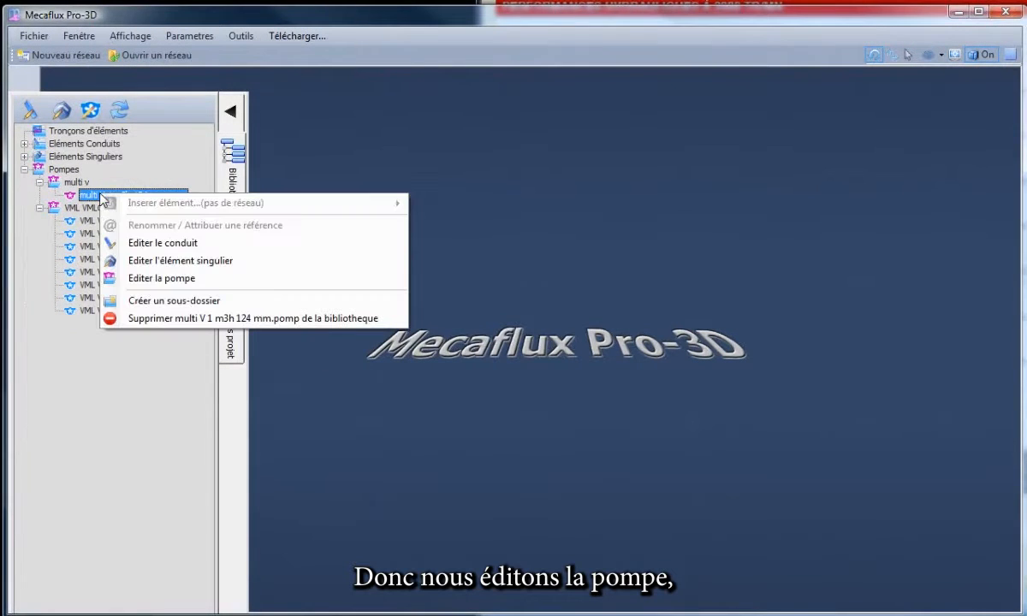
{"action": "left_click", "coordinate": [147, 278]}
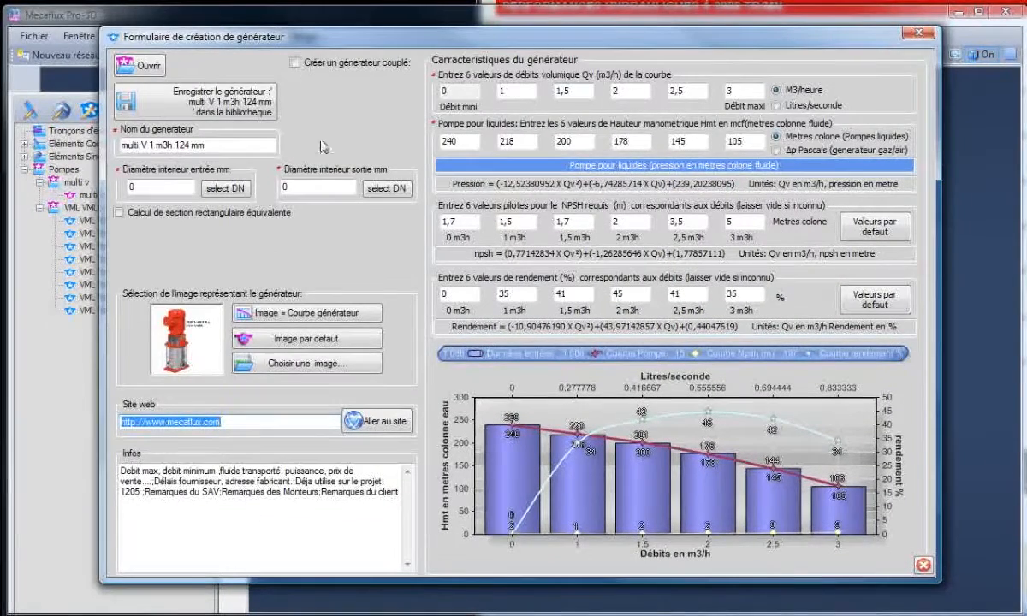
Set the pump's inlet and outlet inner diameters to DN 25 (30,5 mm) and save it to the library.
{"action": "left_click", "coordinate": [224, 187]}
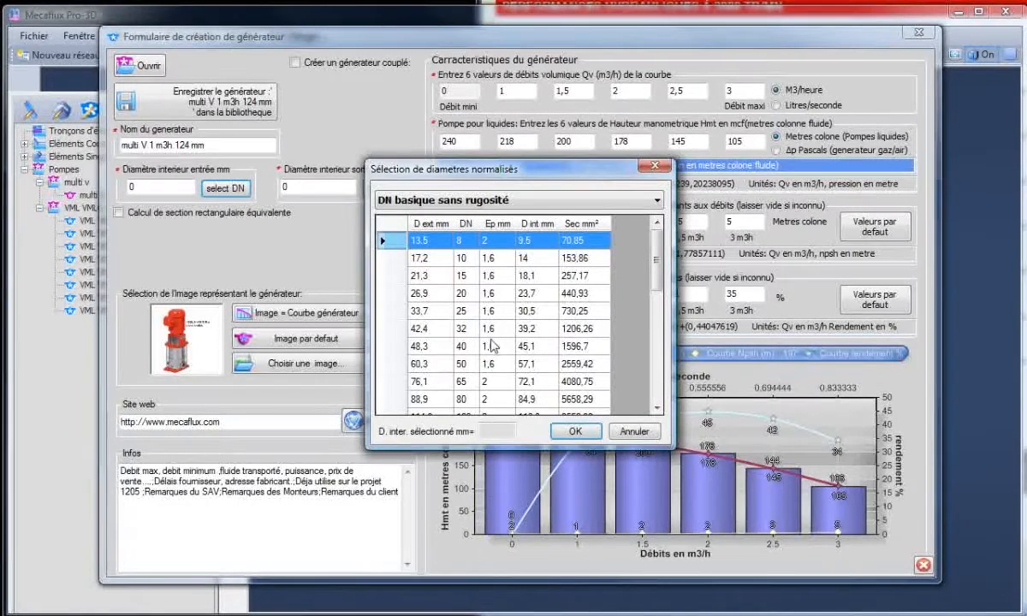
{"action": "left_click", "coordinate": [438, 308]}
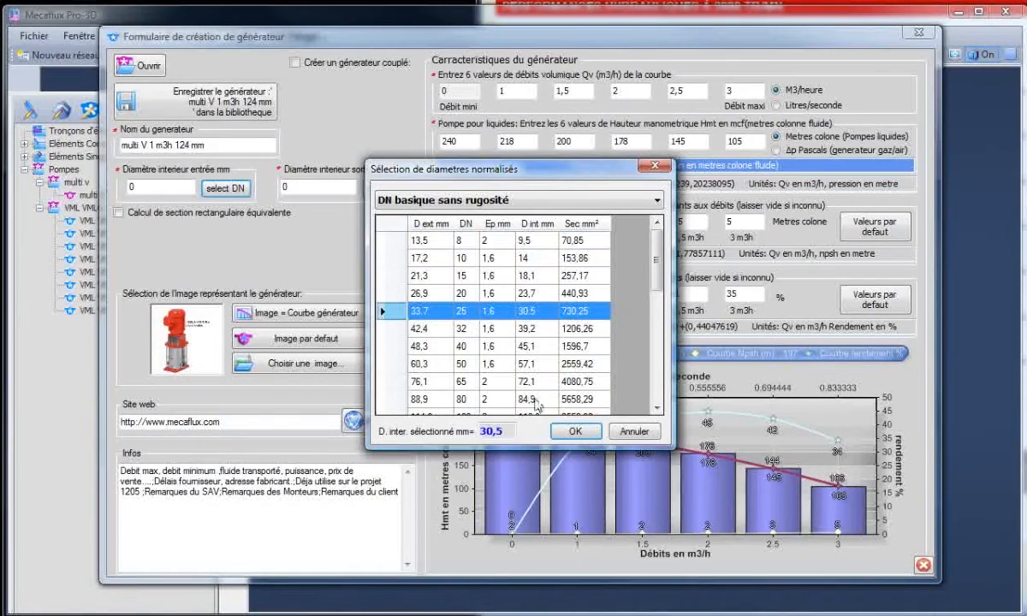
{"action": "left_click", "coordinate": [576, 431]}
{"action": "left_click", "coordinate": [374, 188]}
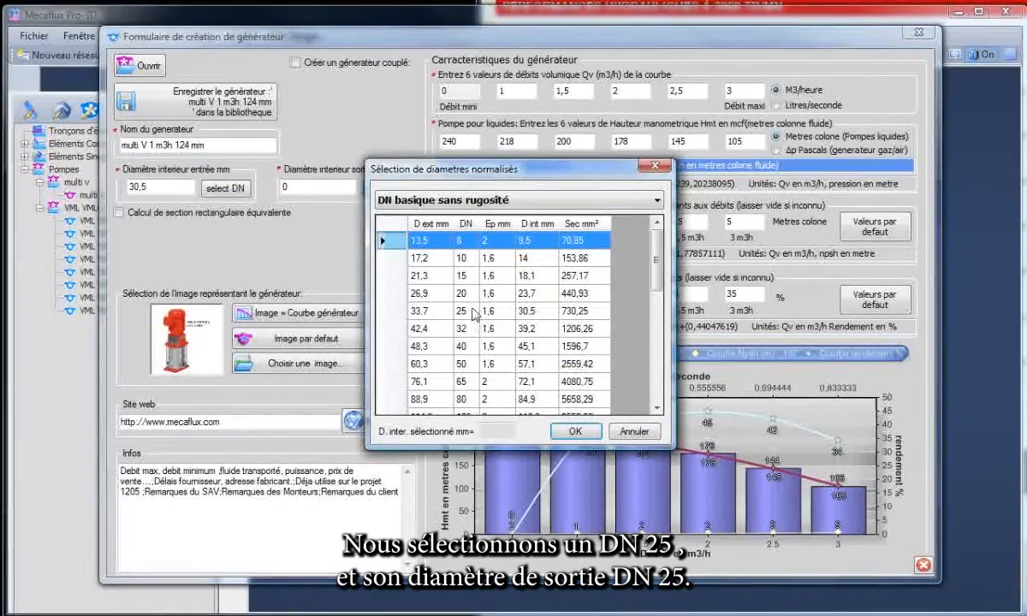
{"action": "left_click", "coordinate": [488, 313]}
{"action": "left_click", "coordinate": [579, 431]}
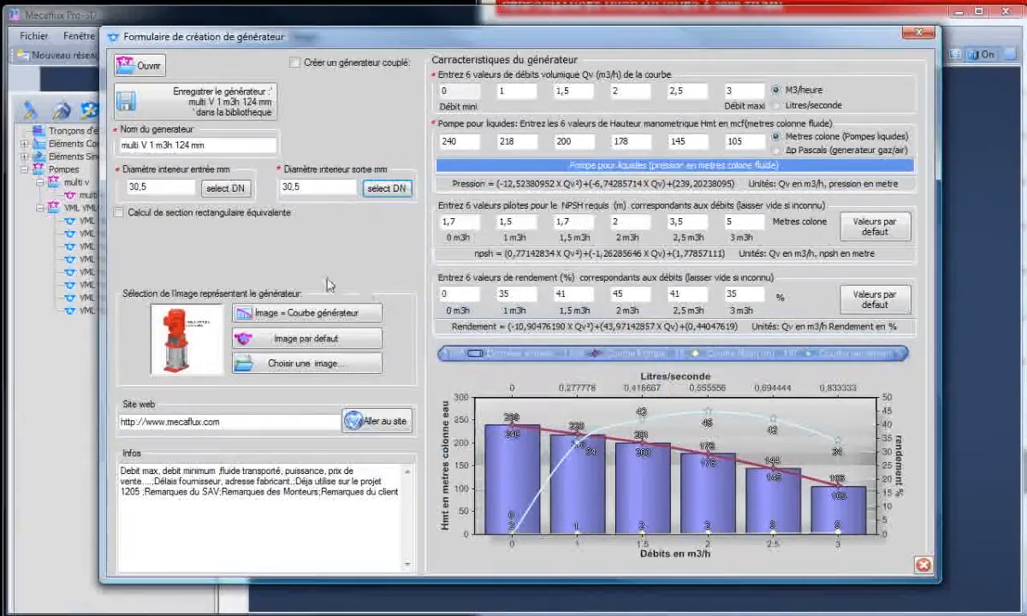
{"action": "left_click", "coordinate": [211, 112]}
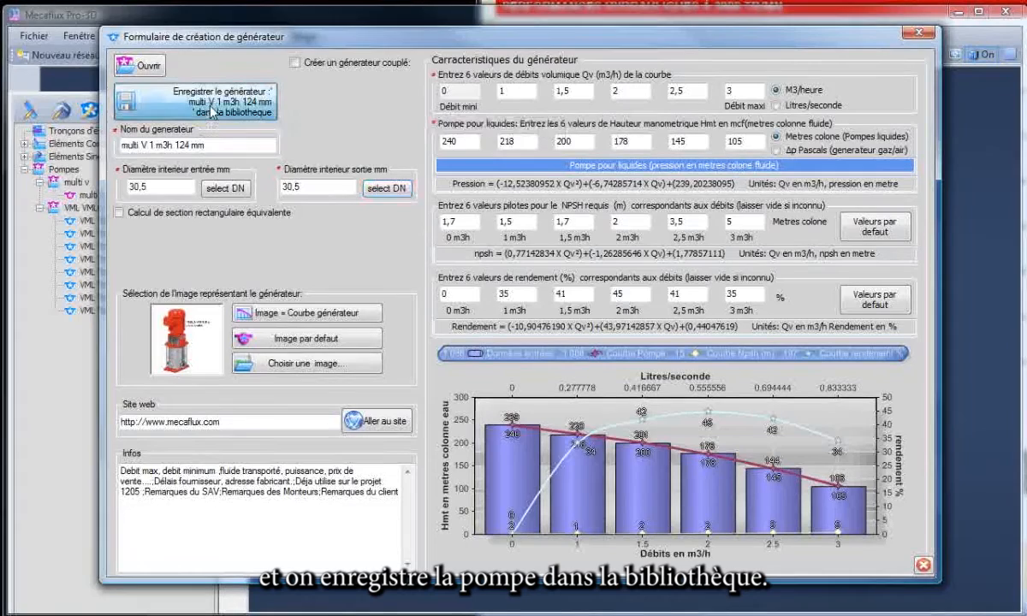
{"action": "left_click", "coordinate": [533, 318]}
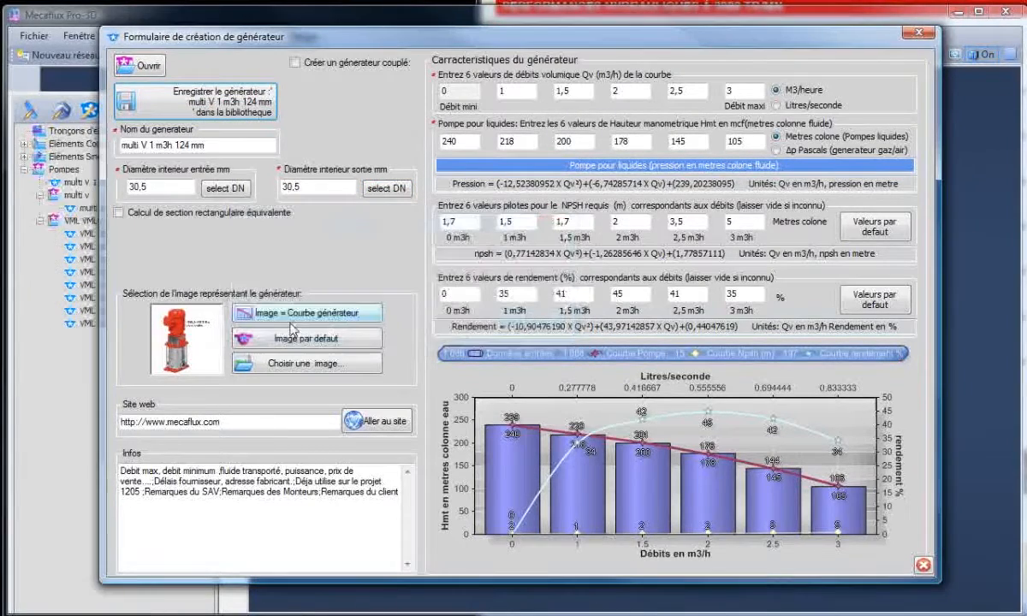
Delete the old multi V 1 m3h 124 mm pump inside the multi v subfolder from the library.
{"action": "left_click", "coordinate": [49, 23]}
{"action": "left_click", "coordinate": [142, 209]}
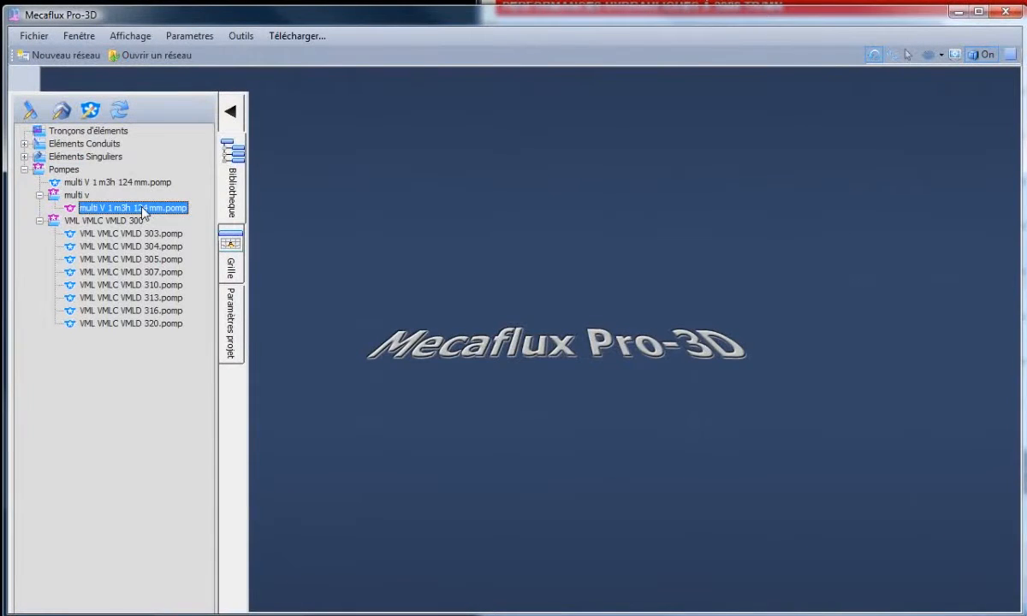
{"action": "right_click", "coordinate": [142, 211]}
{"action": "left_click", "coordinate": [187, 332]}
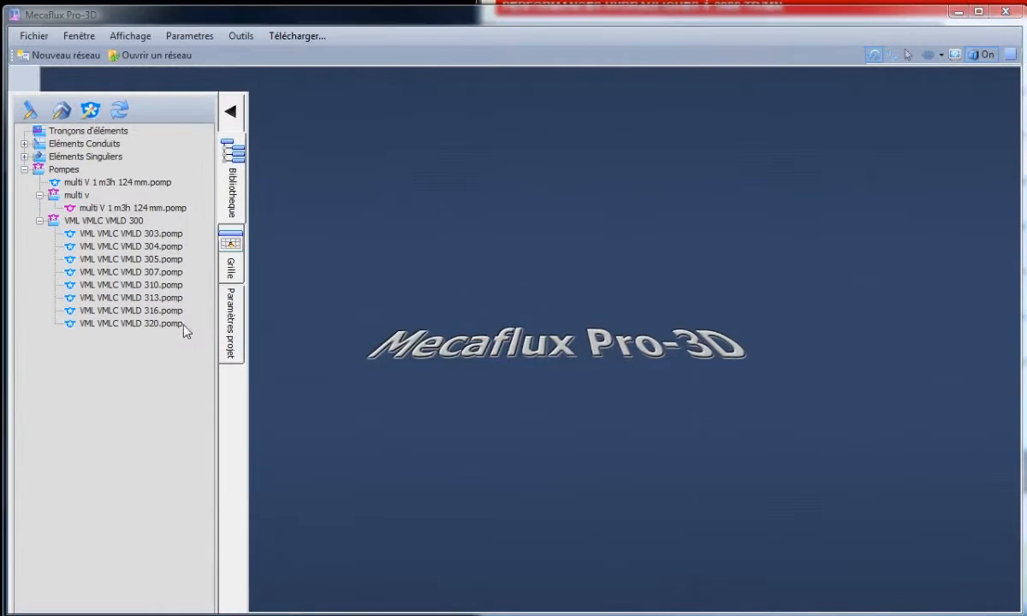
{"action": "left_click", "coordinate": [458, 325]}
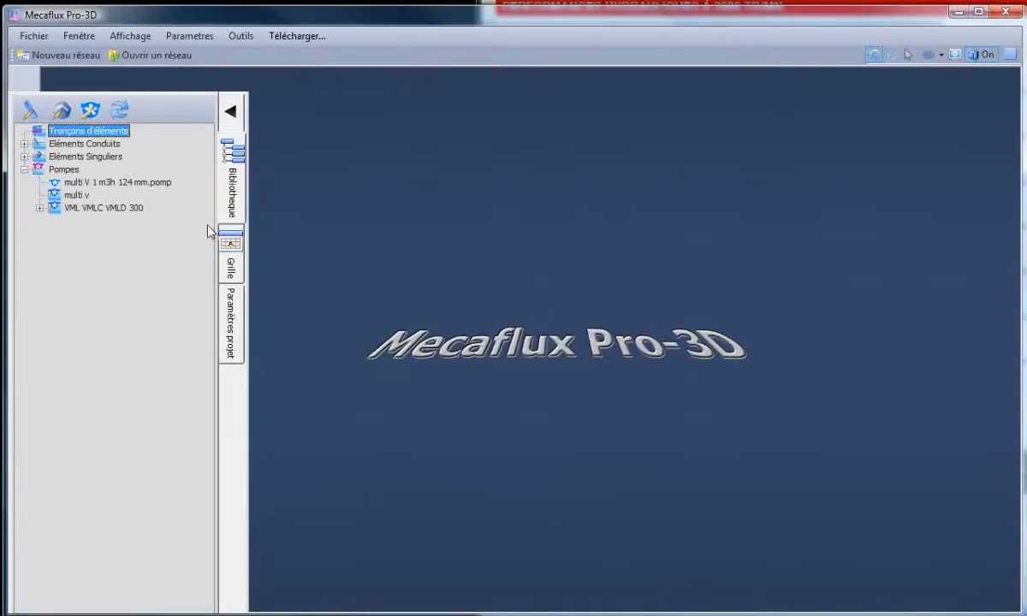
Move the newly saved multi V 1 m3h 124 mm pump from Pompes into the multi v subfolder.
{"action": "left_click", "coordinate": [80, 183]}
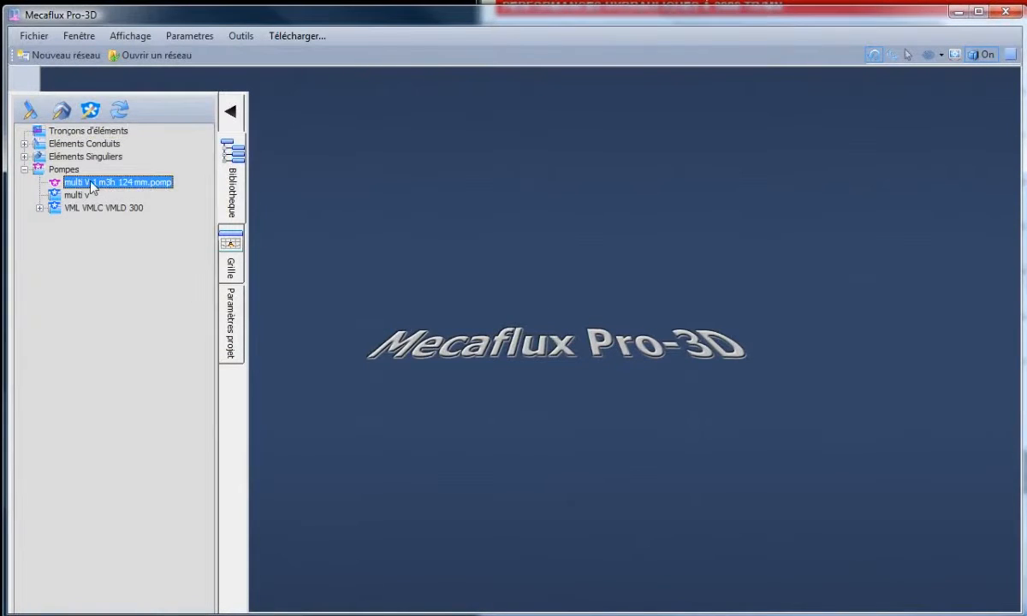
{"action": "left_click_drag", "start_coordinate": [117, 185], "coordinate": [119, 198]}
{"action": "left_click", "coordinate": [24, 323]}
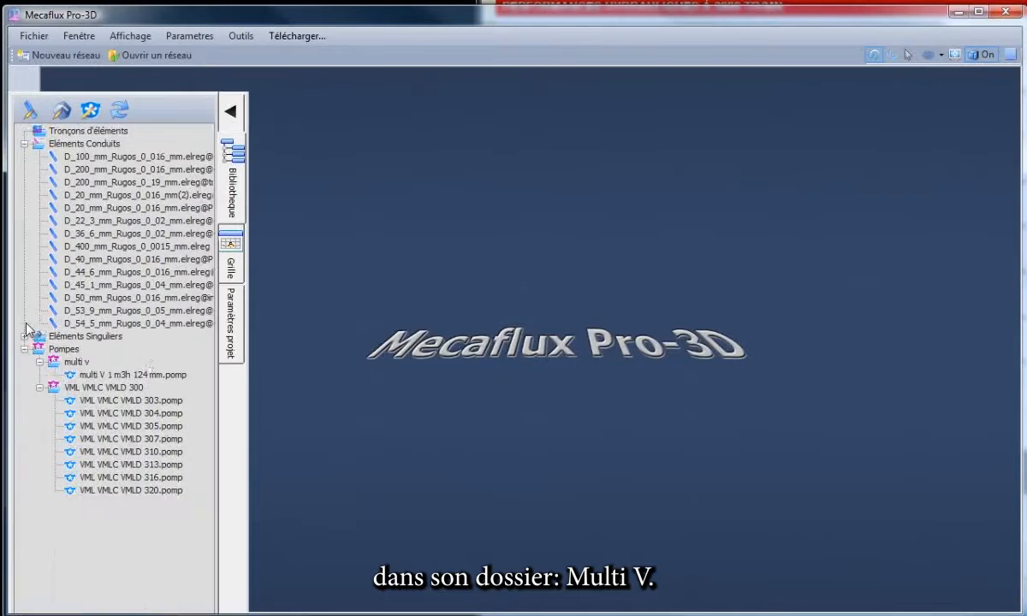
Open the multi V 1 m3h 124 mm pump for editing and rename the generator multi V 1 m3h 123 mm.
{"action": "left_click", "coordinate": [95, 375]}
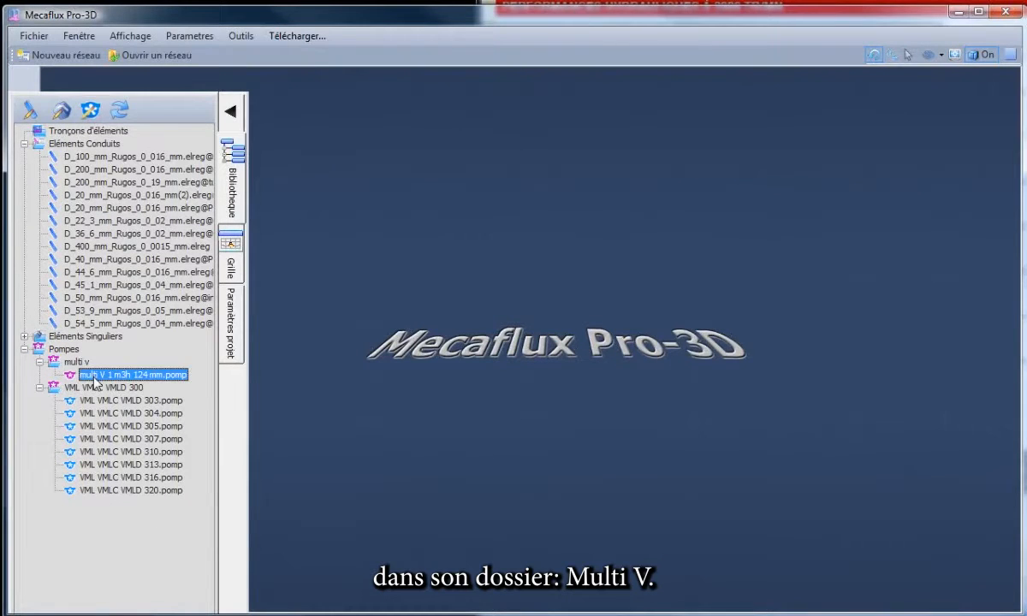
{"action": "right_click", "coordinate": [96, 382]}
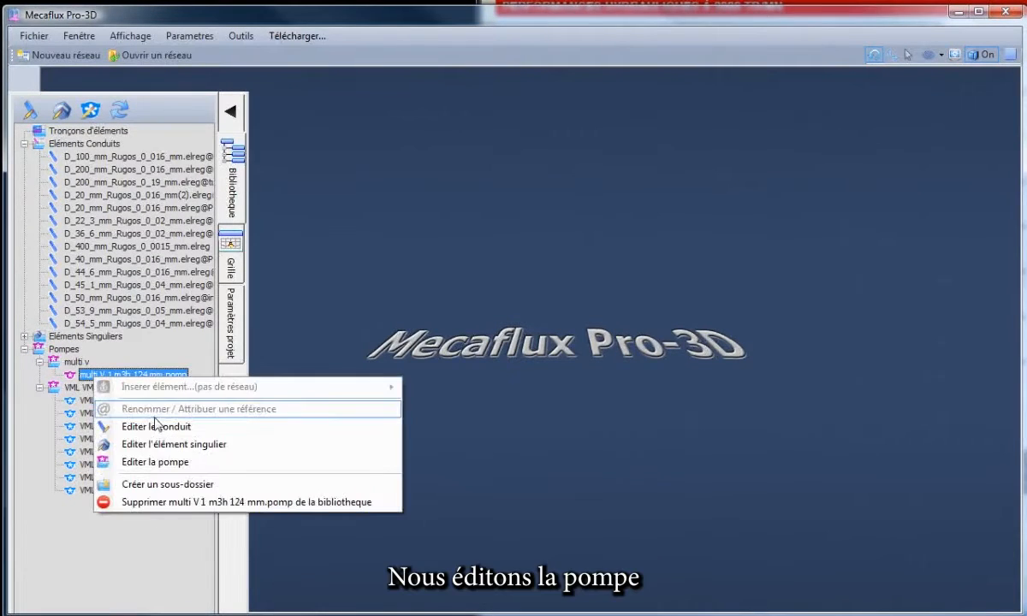
{"action": "left_click", "coordinate": [154, 437]}
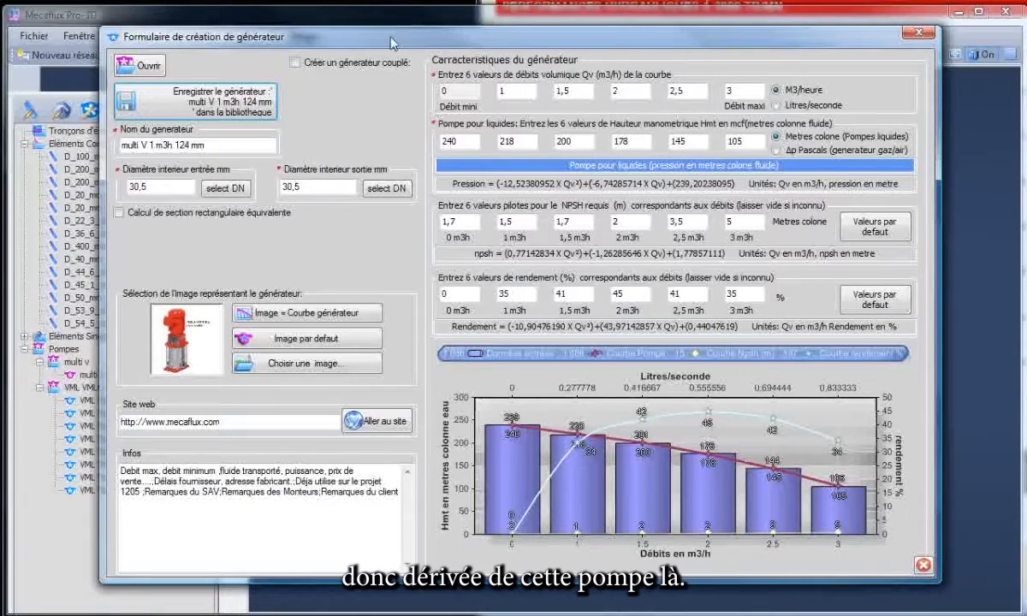
{"action": "left_click_drag", "start_coordinate": [393, 43], "coordinate": [347, 41]}
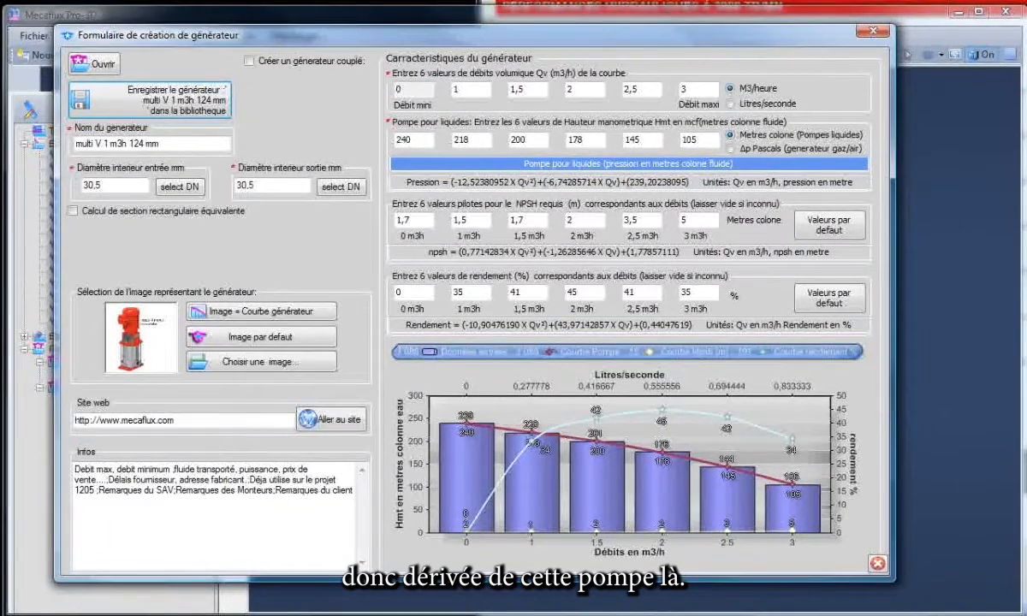
{"action": "key", "text": "alt+Tab"}
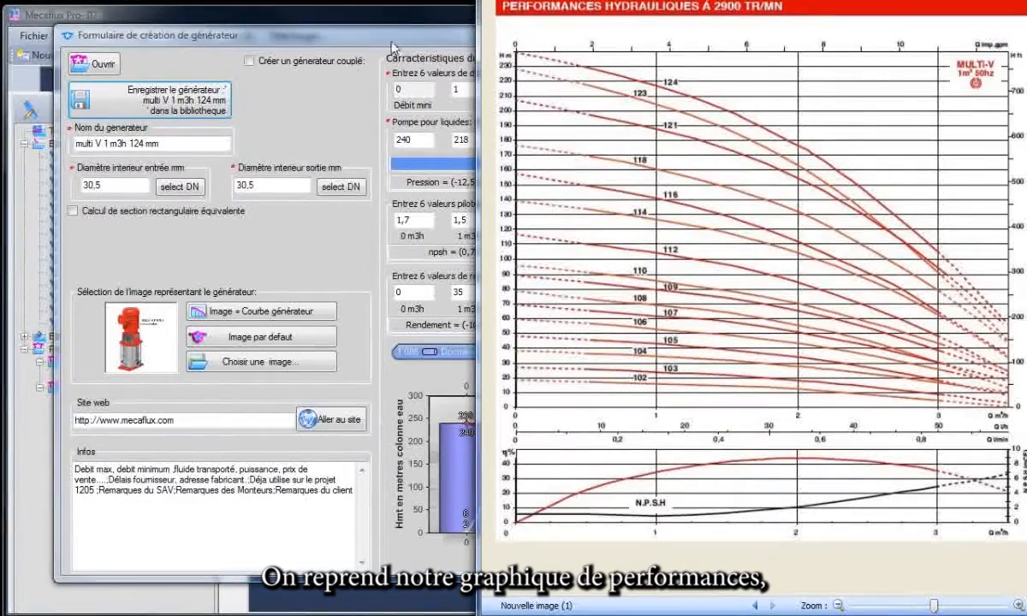
{"action": "left_click_drag", "start_coordinate": [332, 32], "coordinate": [65, 41]}
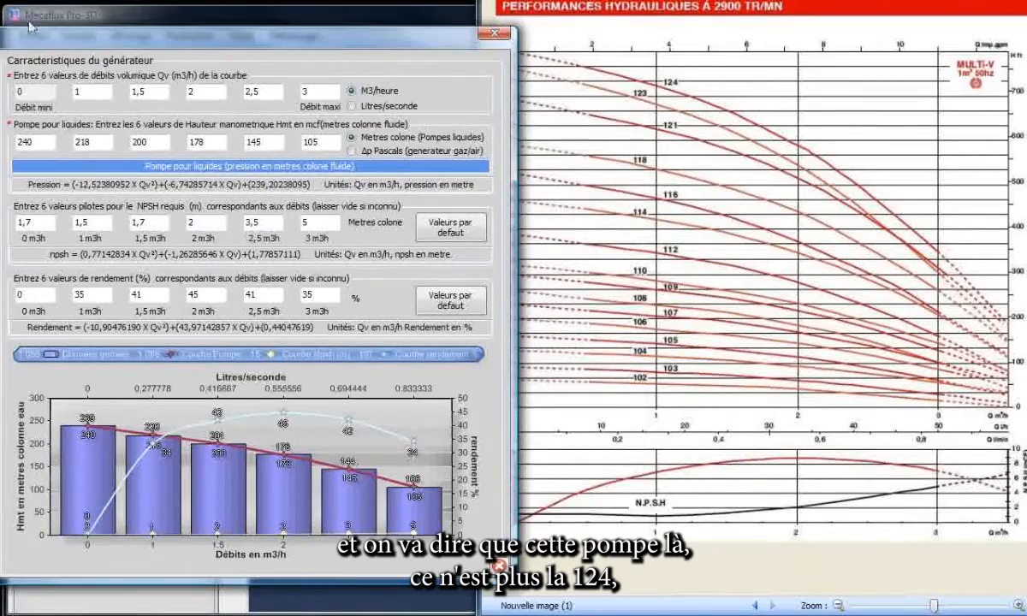
{"action": "left_click_drag", "start_coordinate": [30, 38], "coordinate": [380, 42]}
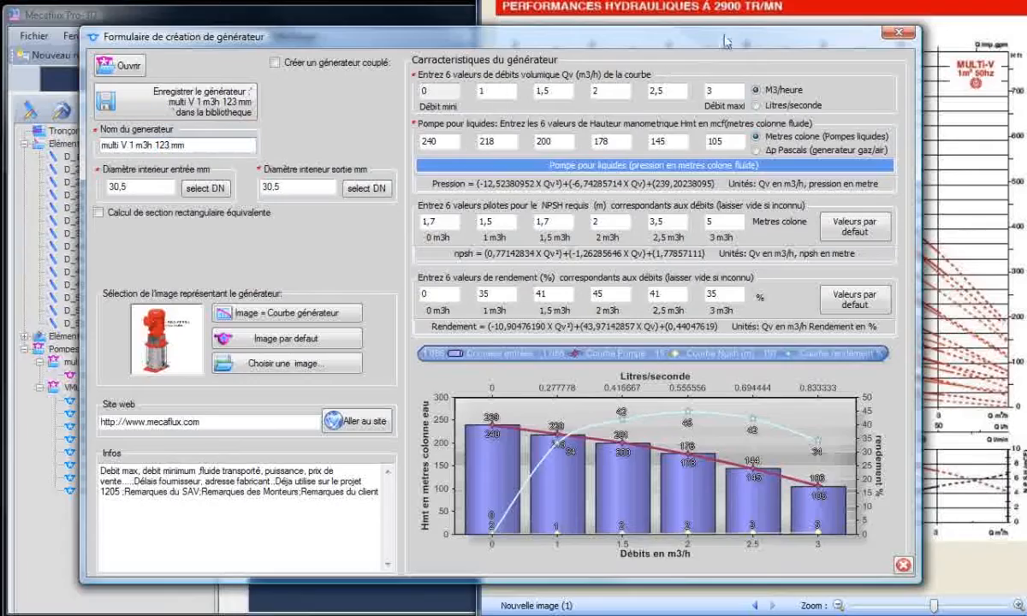
Set the 123 mm pump's six head values to 230, 205, 185, 163, 130 and 90 metres from the performance chart.
{"action": "left_click_drag", "start_coordinate": [726, 41], "coordinate": [347, 47]}
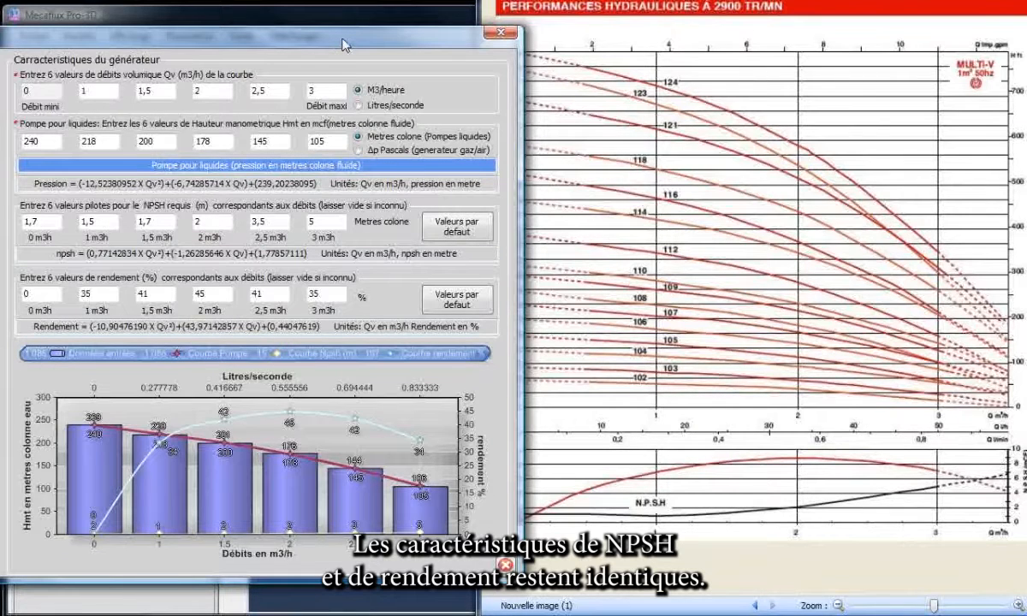
{"action": "left_click_drag", "start_coordinate": [345, 45], "coordinate": [336, 44]}
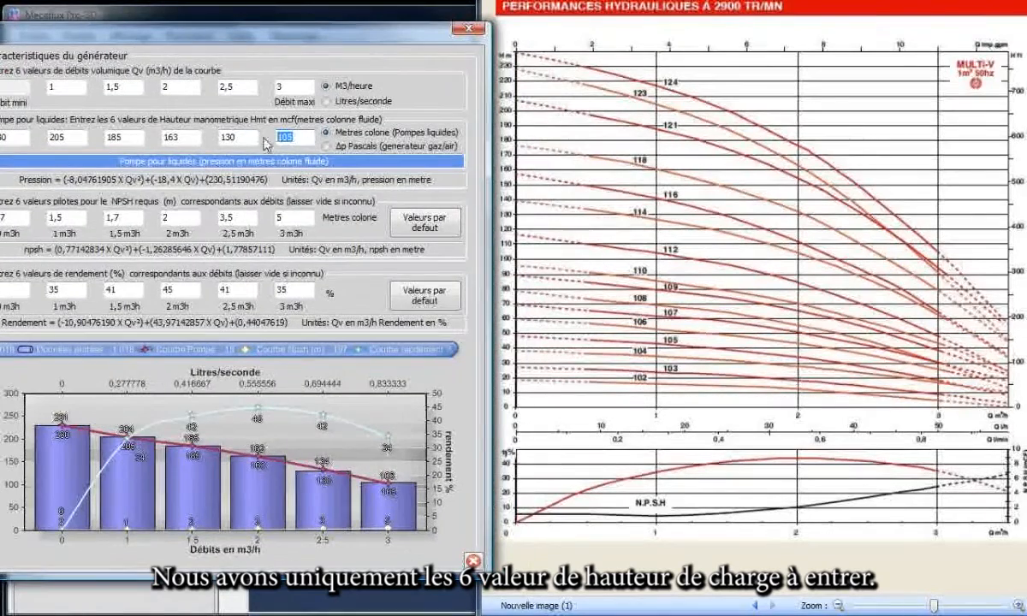
{"action": "type", "text": "90"}
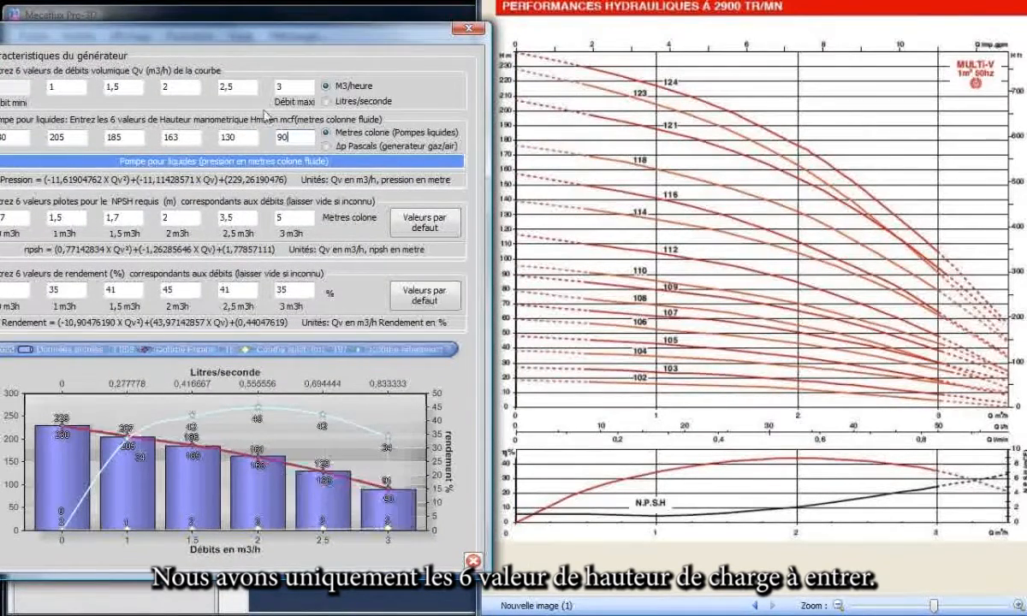
Save the multi V 1 m3h 123 mm pump to the library and move it into the multi v subfolder.
{"action": "left_click_drag", "start_coordinate": [85, 31], "coordinate": [459, 45]}
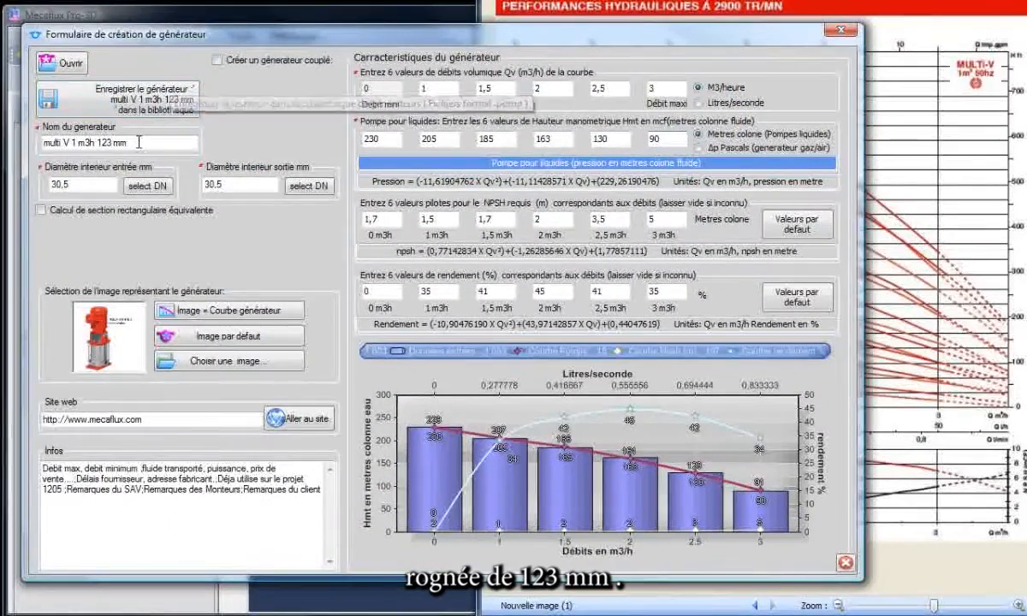
{"action": "mouse_move", "coordinate": [226, 36]}
{"action": "left_mouse_down"}
{"action": "mouse_move", "coordinate": [228, 116]}
{"action": "mouse_move", "coordinate": [231, 38]}
{"action": "left_mouse_up"}
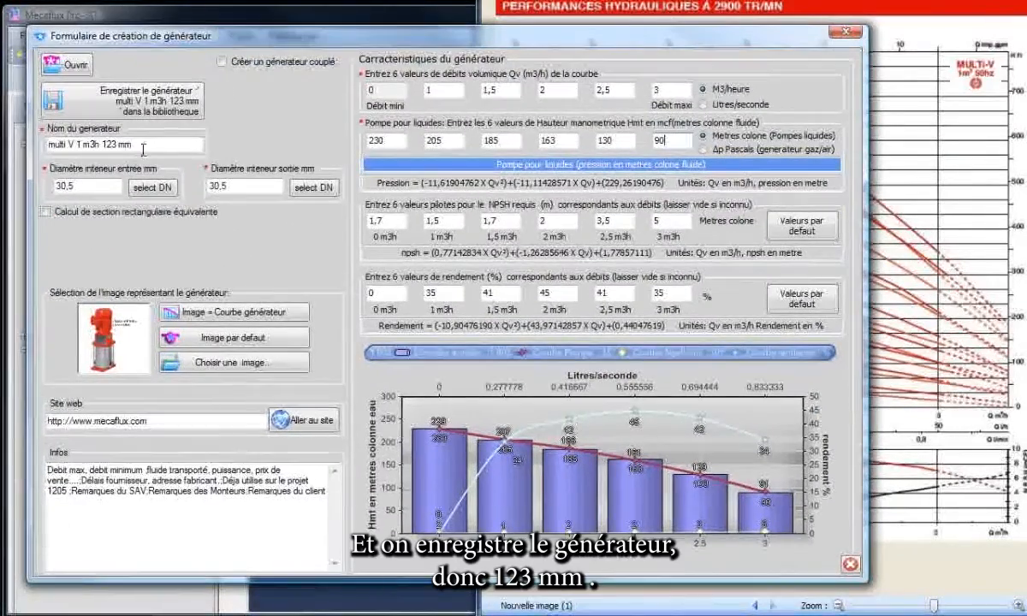
{"action": "left_click", "coordinate": [134, 106]}
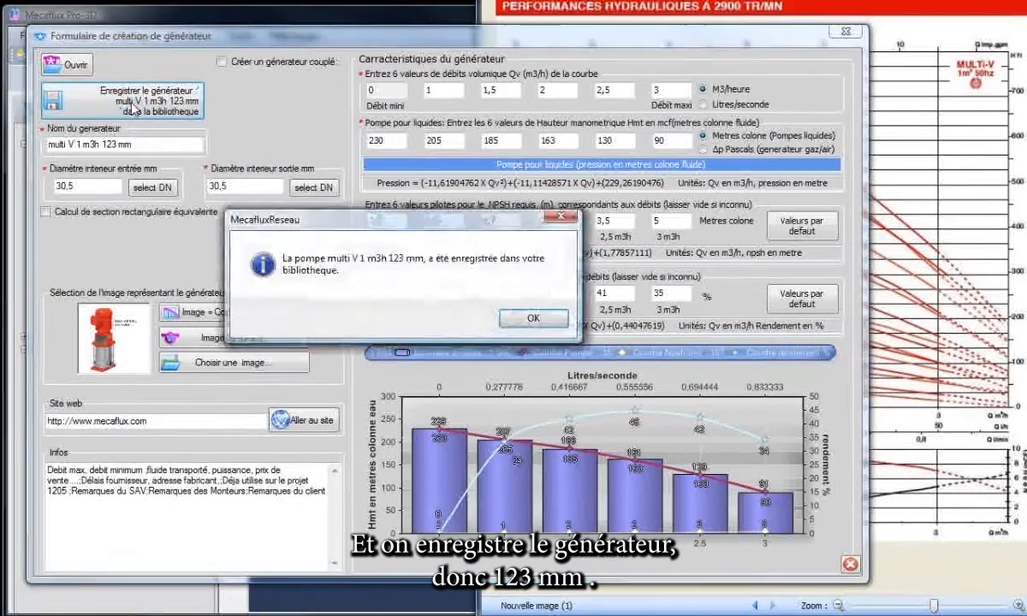
{"action": "left_click", "coordinate": [532, 318]}
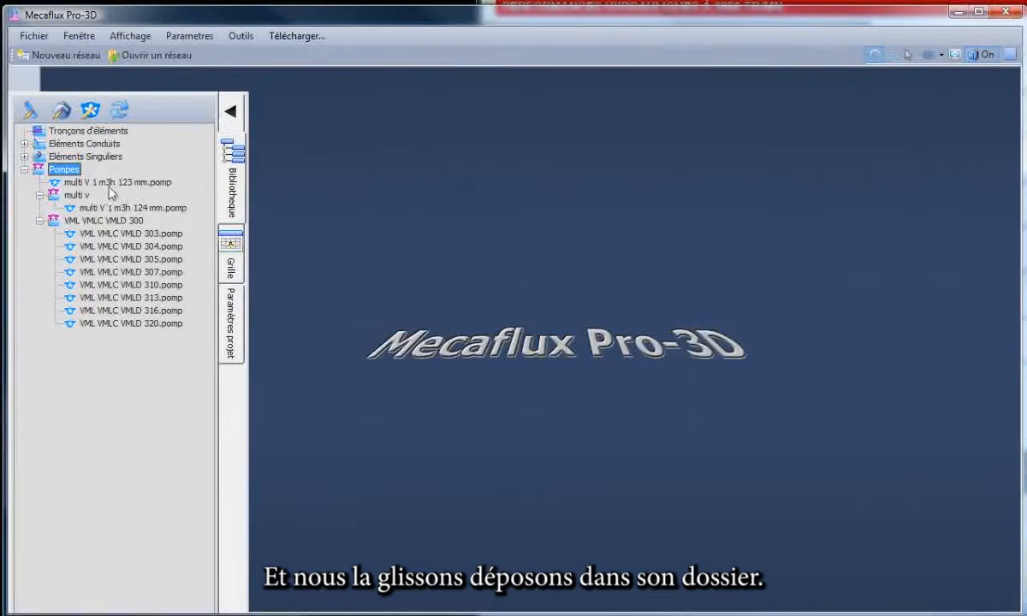
{"action": "left_click_drag", "start_coordinate": [101, 183], "coordinate": [125, 207]}
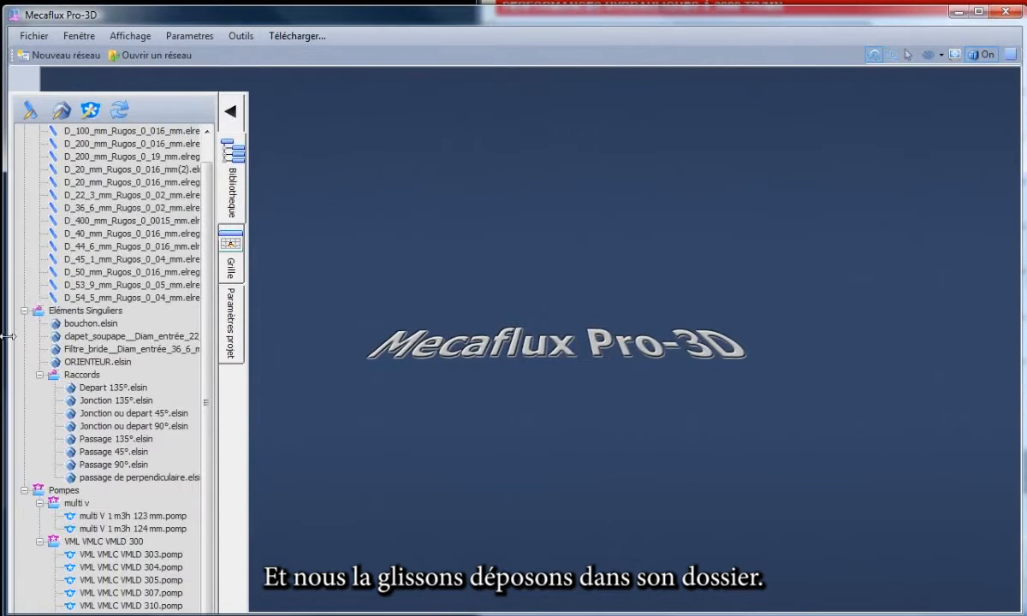
{"action": "left_click", "coordinate": [24, 311]}
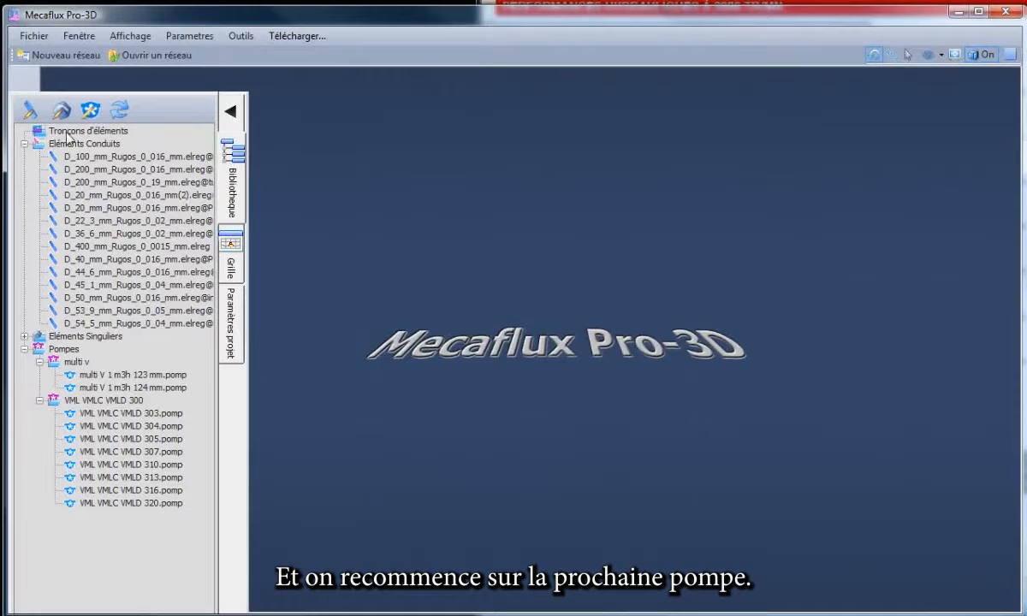
Reopen the generator creation form with the 123 mm pump's data and rename the generator multi V 1 m3h 121 mm.
{"action": "left_click", "coordinate": [90, 112]}
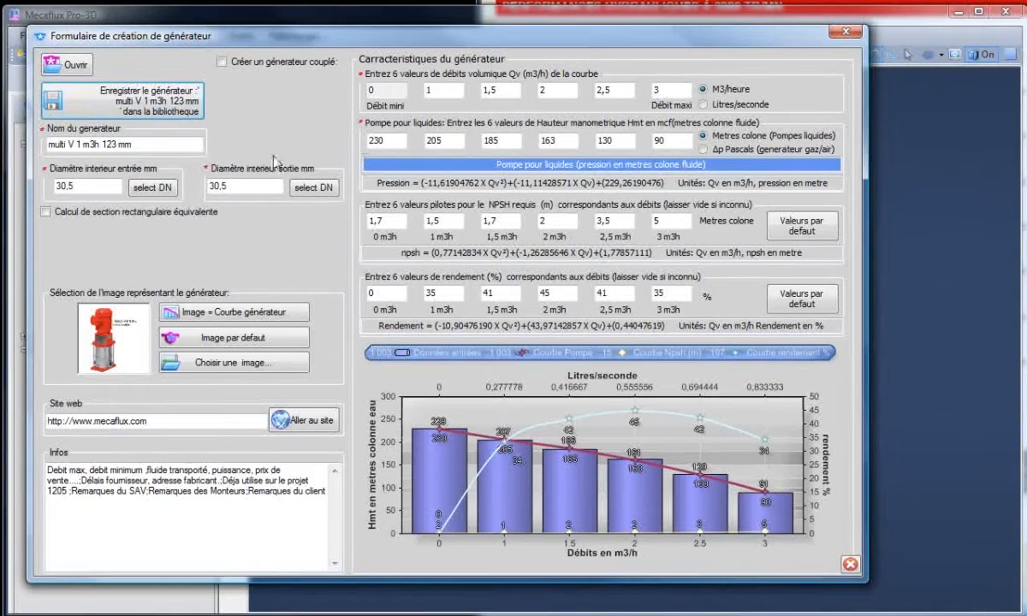
{"action": "left_click", "coordinate": [650, 3]}
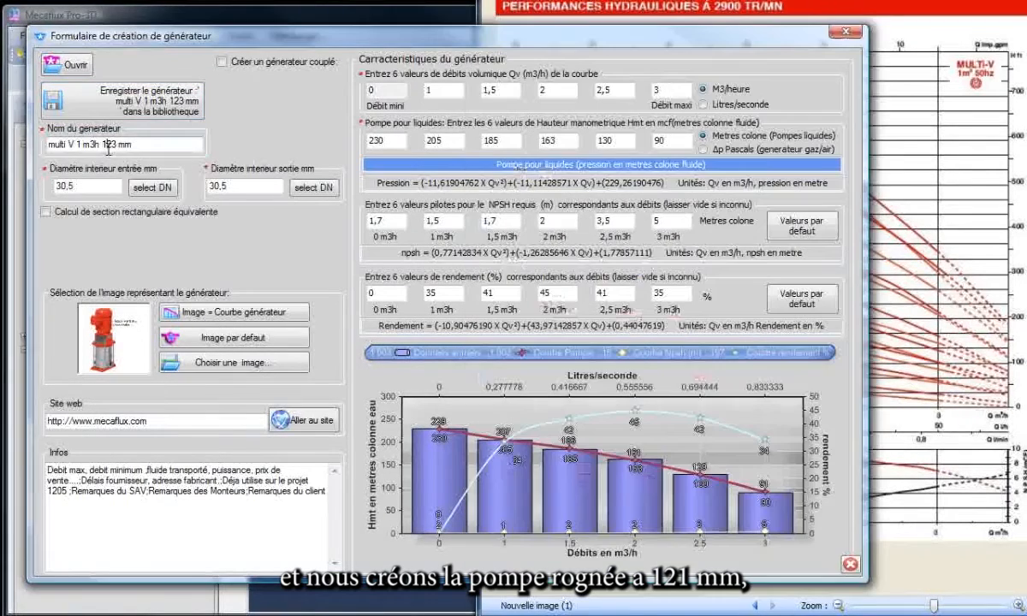
{"action": "left_click", "coordinate": [110, 146]}
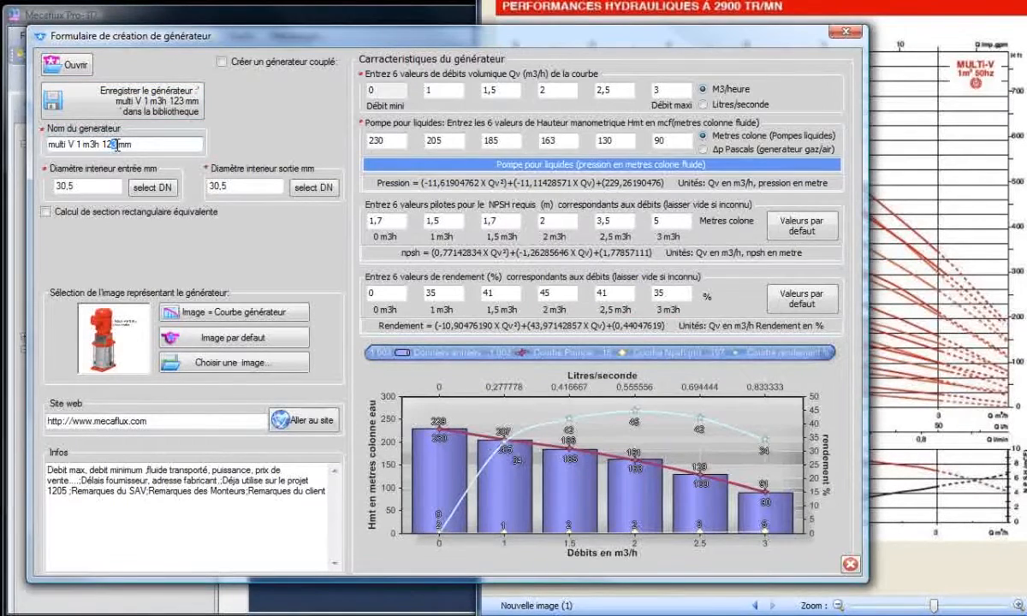
{"action": "key", "text": "Delete"}
{"action": "type", "text": "1"}
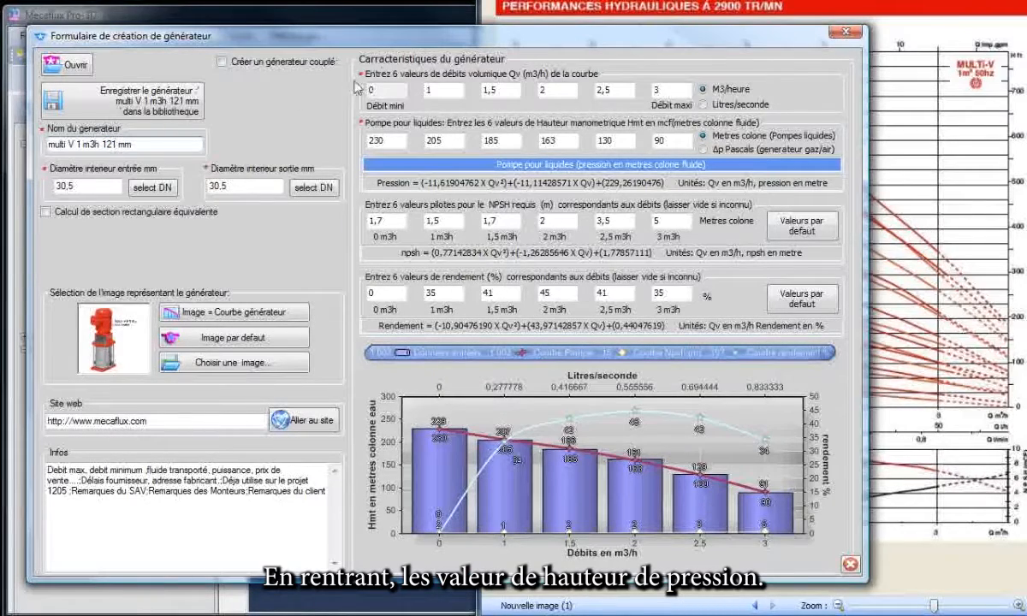
Set the 121 mm pump's head at 0 m3/h to 208 metres, using the 121 curve of the performance chart.
{"action": "left_click", "coordinate": [373, 135]}
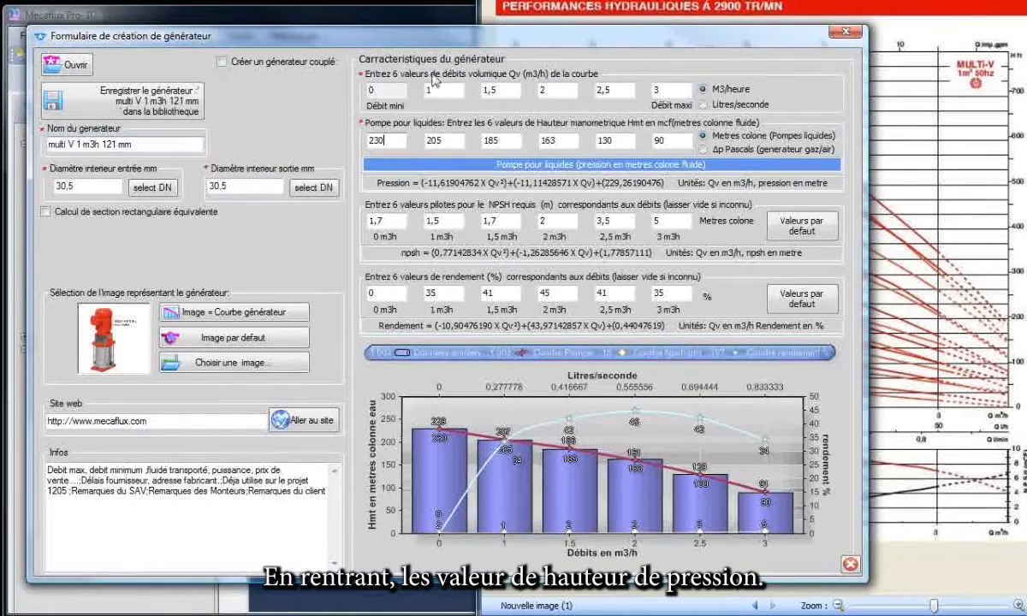
{"action": "left_click_drag", "start_coordinate": [513, 36], "coordinate": [137, 37]}
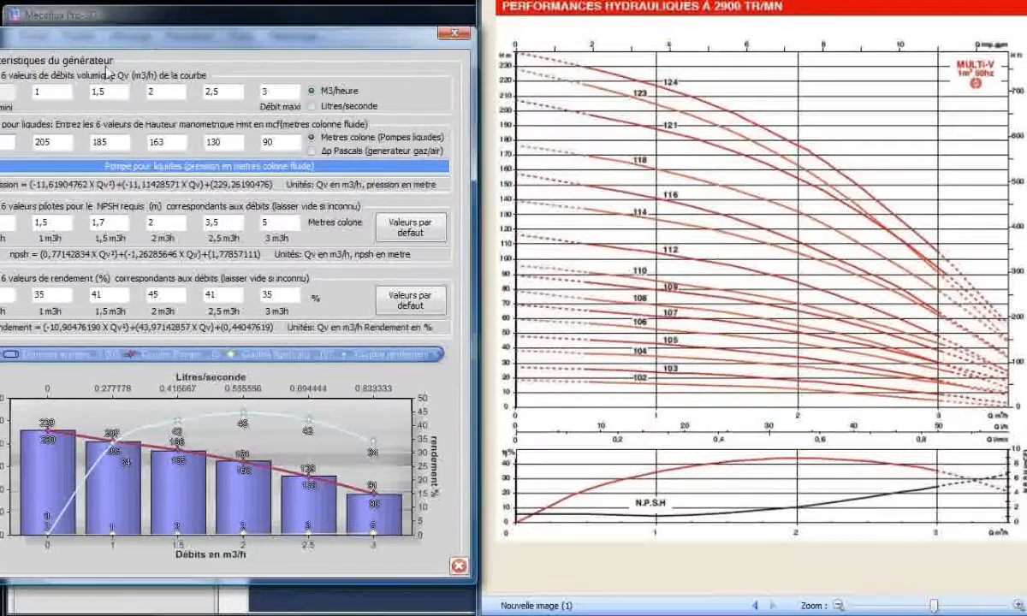
{"action": "left_click_drag", "start_coordinate": [72, 36], "coordinate": [97, 39]}
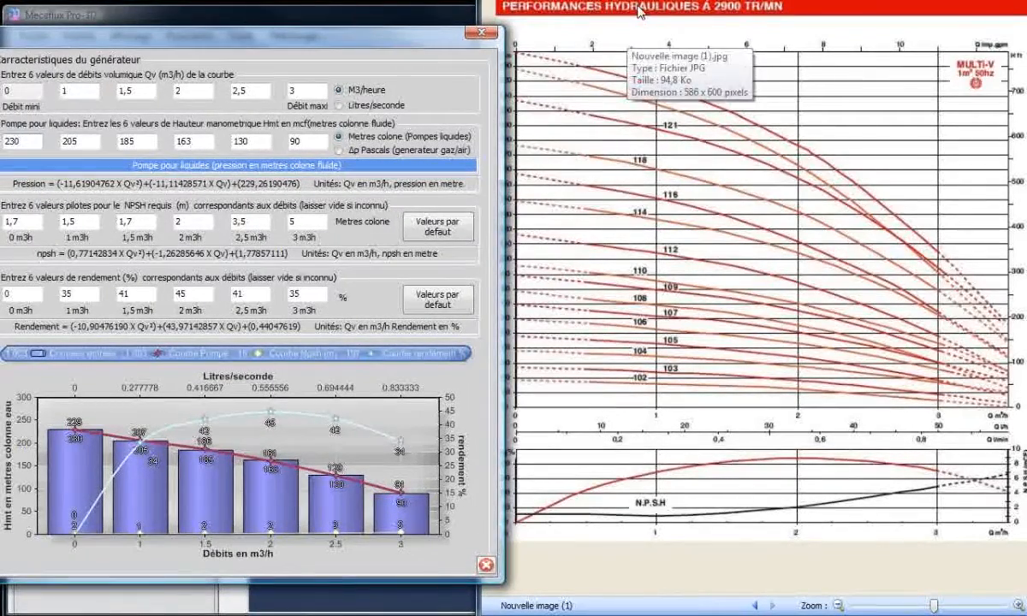
{"action": "left_click", "coordinate": [664, 12]}
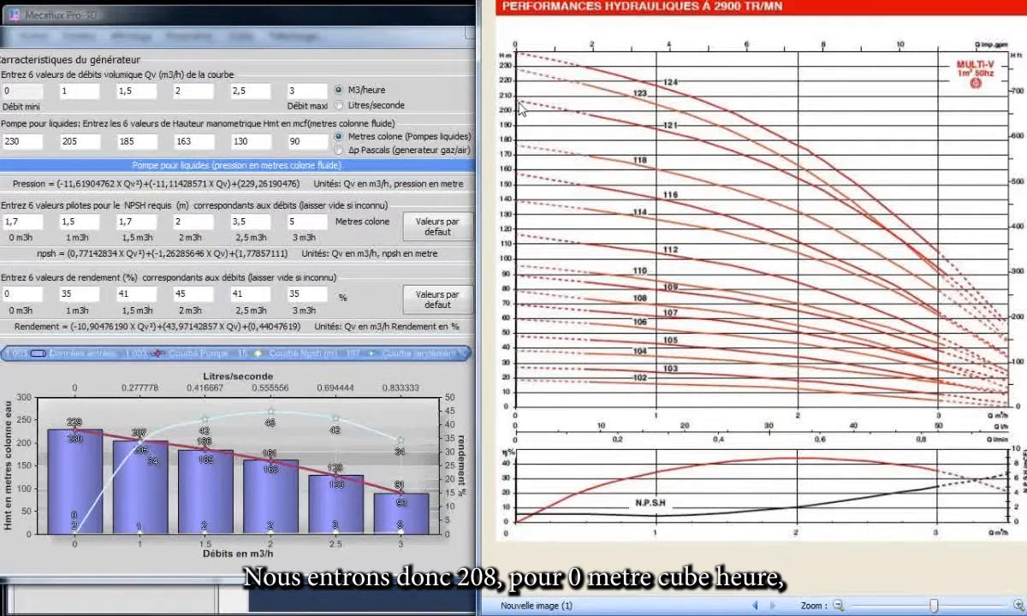
{"action": "double_click", "coordinate": [19, 142]}
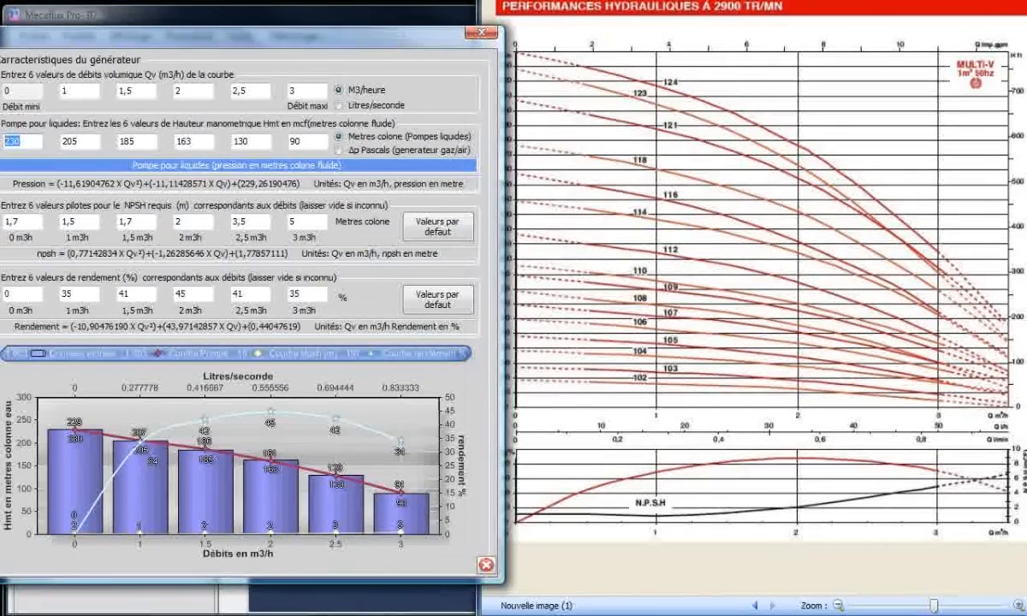
{"action": "type", "text": "208"}
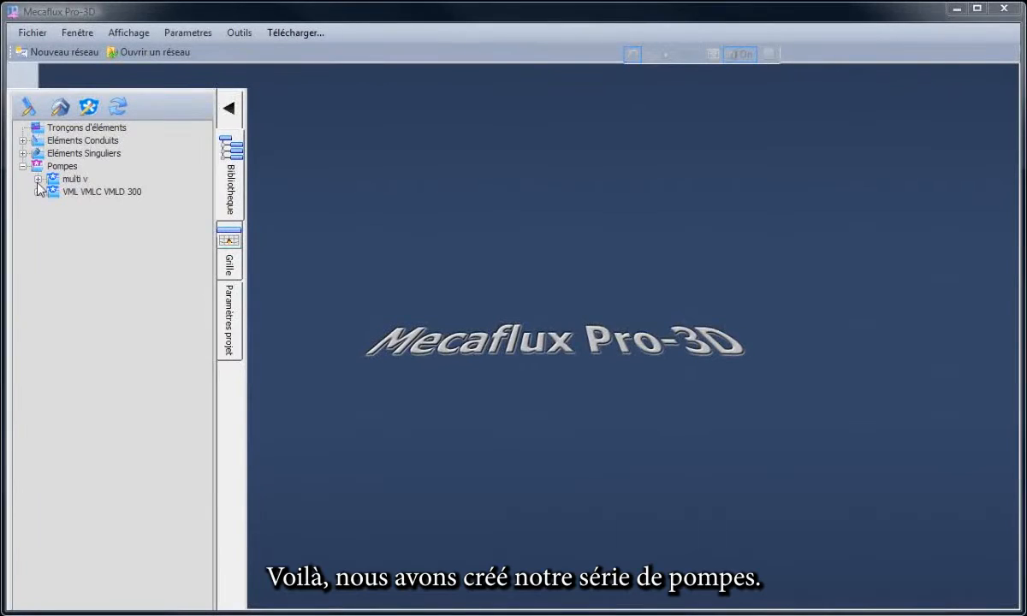
Review the series of multi V 1 m3h pumps filed in the multi v subfolder.
{"action": "left_click", "coordinate": [38, 179]}
{"action": "left_click", "coordinate": [111, 193]}
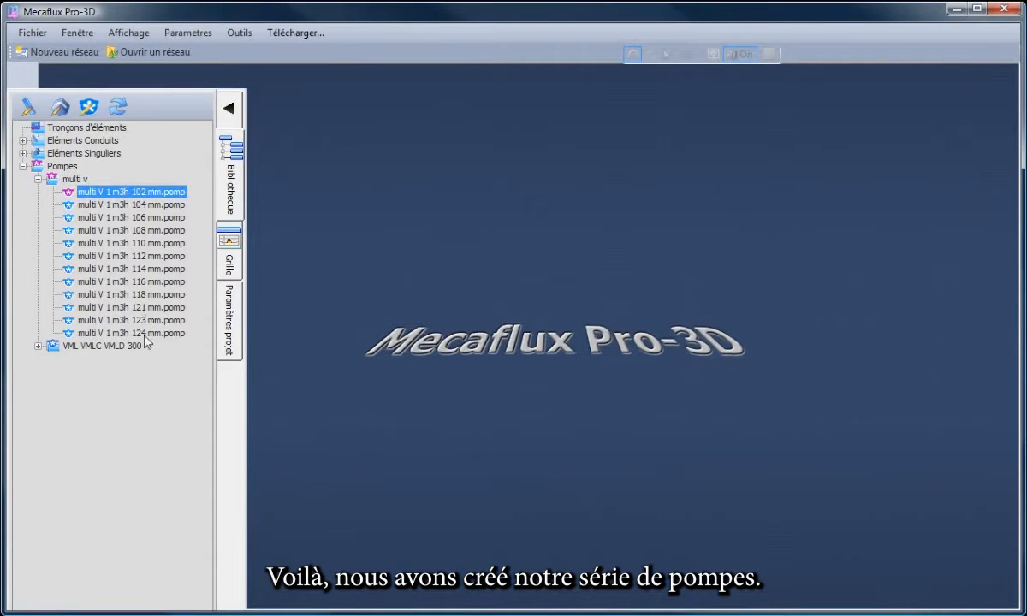
{"action": "left_click", "coordinate": [144, 334]}
{"action": "left_click", "coordinate": [26, 219]}
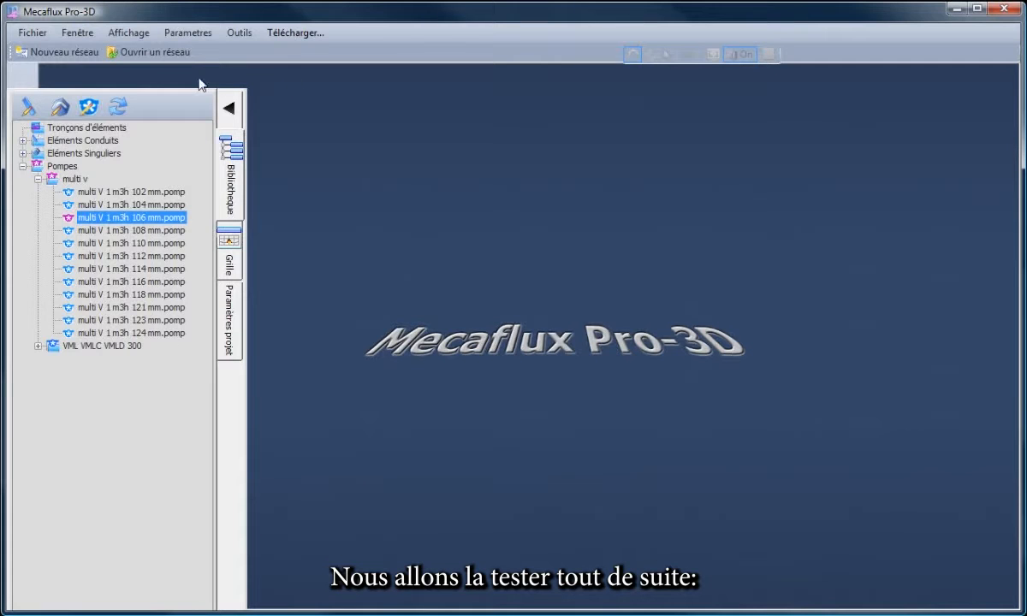
Open the existing network file Reseau simple boucle test vannes.resmec.
{"action": "left_click", "coordinate": [154, 53]}
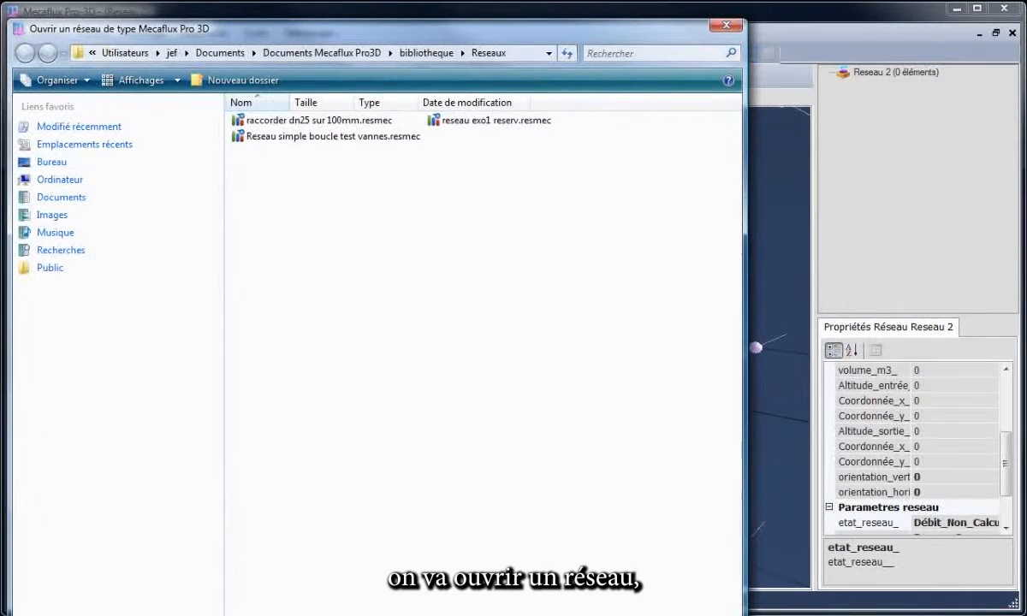
{"action": "double_click", "coordinate": [332, 137]}
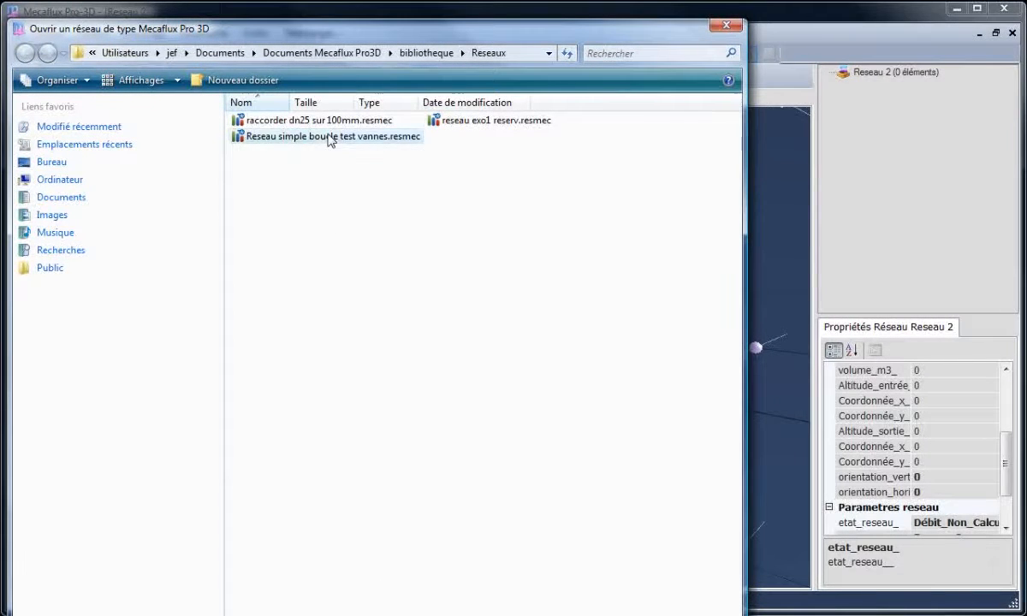
{"action": "scroll", "coordinate": [473, 488], "scroll_direction": "down", "scroll_amount": 5}
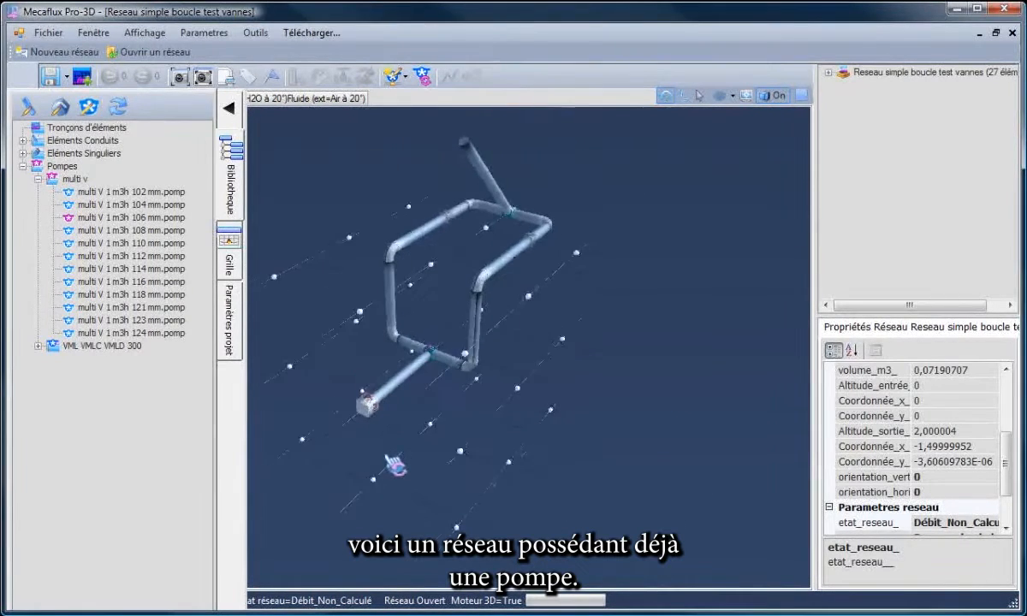
Delete the VML VMLC VMLD 320 pump from the start of the network.
{"action": "left_click", "coordinate": [363, 390]}
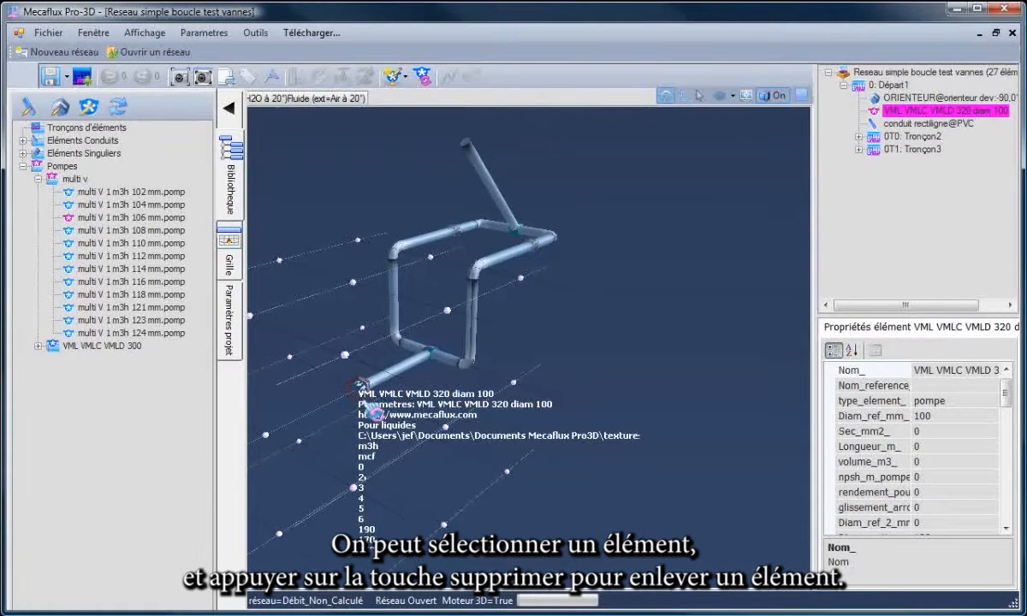
{"action": "key", "text": "Delete"}
{"action": "left_click_drag", "start_coordinate": [368, 409], "coordinate": [383, 410]}
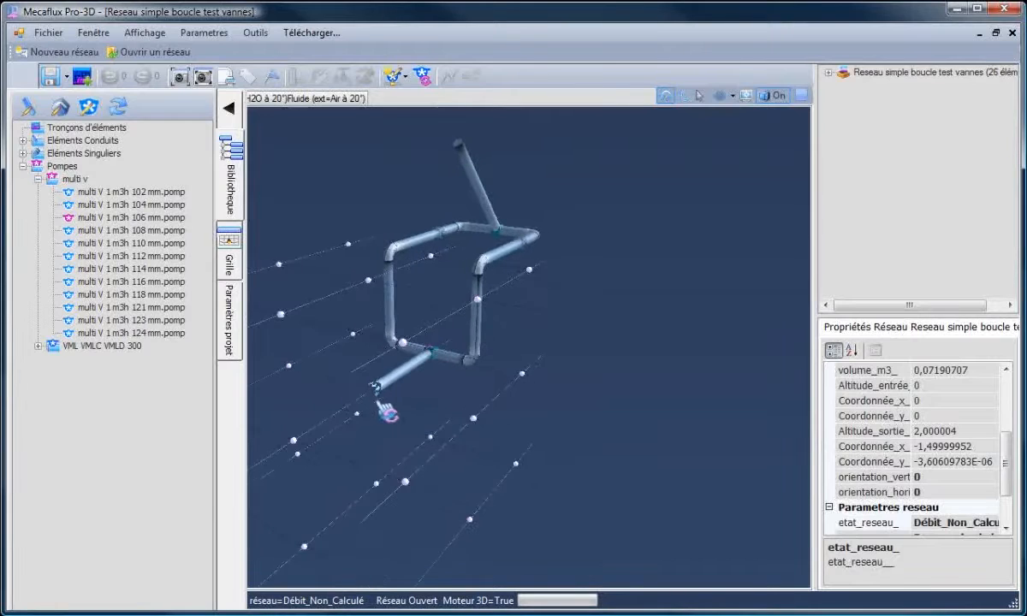
Select the straight PVC conduit at the network's inlet to examine its diameter.
{"action": "left_click_drag", "start_coordinate": [366, 374], "coordinate": [338, 325]}
{"action": "mouse_move", "coordinate": [453, 451]}
{"action": "left_mouse_down"}
{"action": "mouse_move", "coordinate": [575, 469]}
{"action": "mouse_move", "coordinate": [533, 410]}
{"action": "left_mouse_up"}
{"action": "left_click_drag", "start_coordinate": [470, 308], "coordinate": [491, 376]}
{"action": "left_click", "coordinate": [491, 375]}
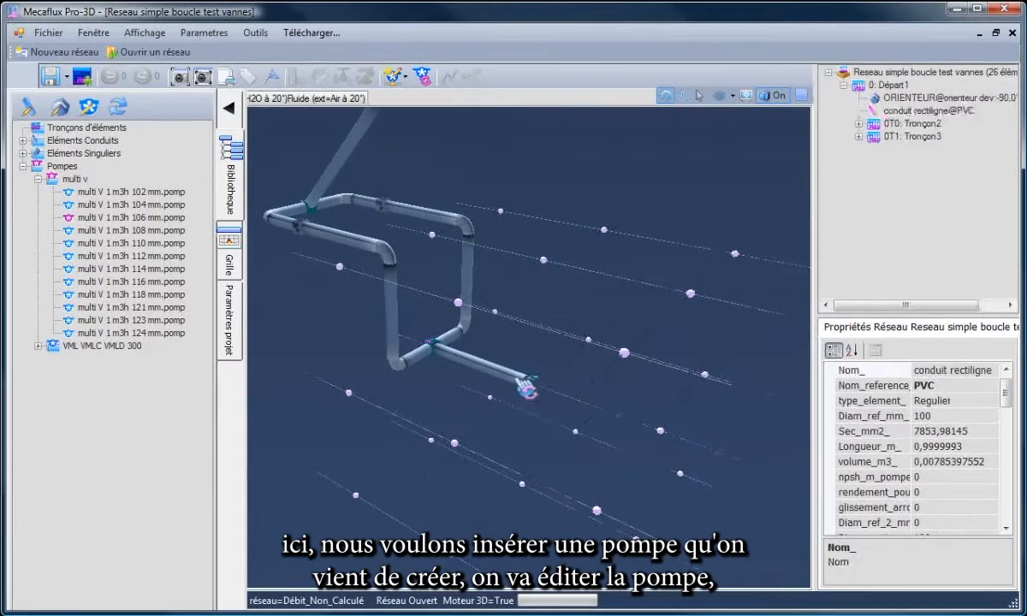
Open the multi V 1 m3h 102 mm library pump for editing and check its inlet and outlet diameters.
{"action": "left_click", "coordinate": [94, 193]}
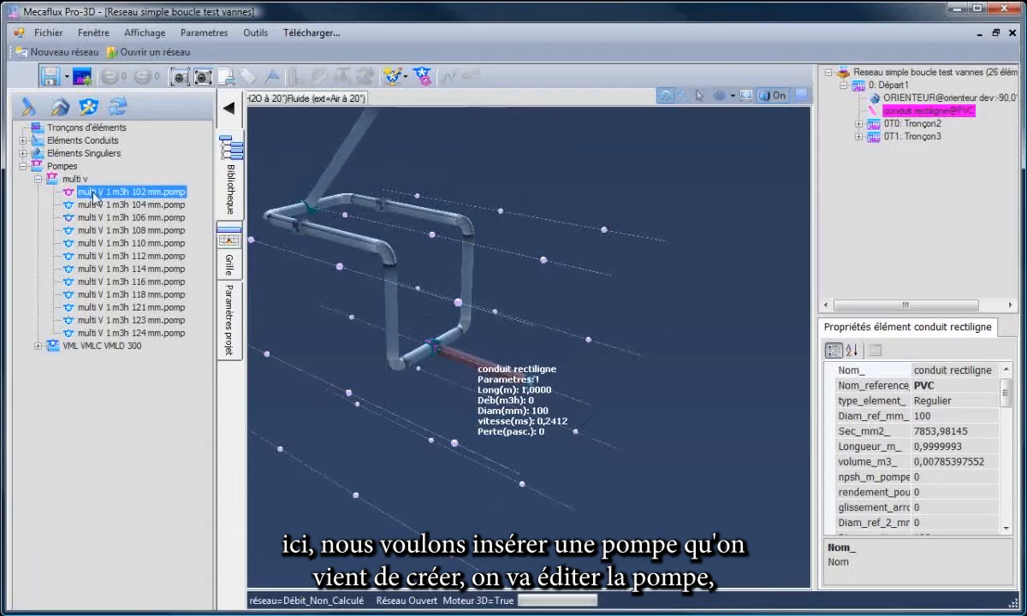
{"action": "right_click", "coordinate": [96, 195]}
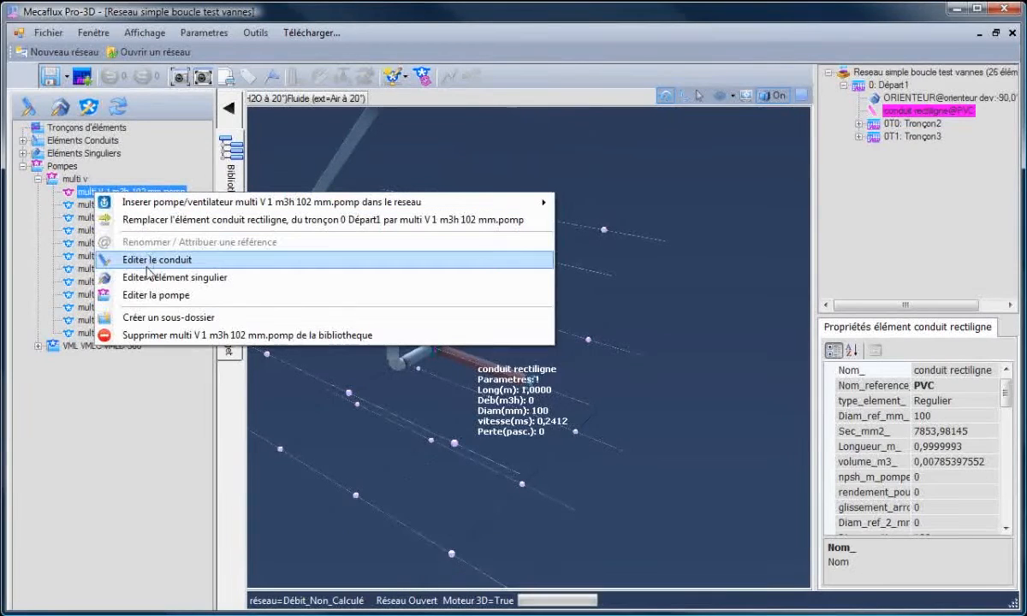
{"action": "left_click", "coordinate": [144, 294]}
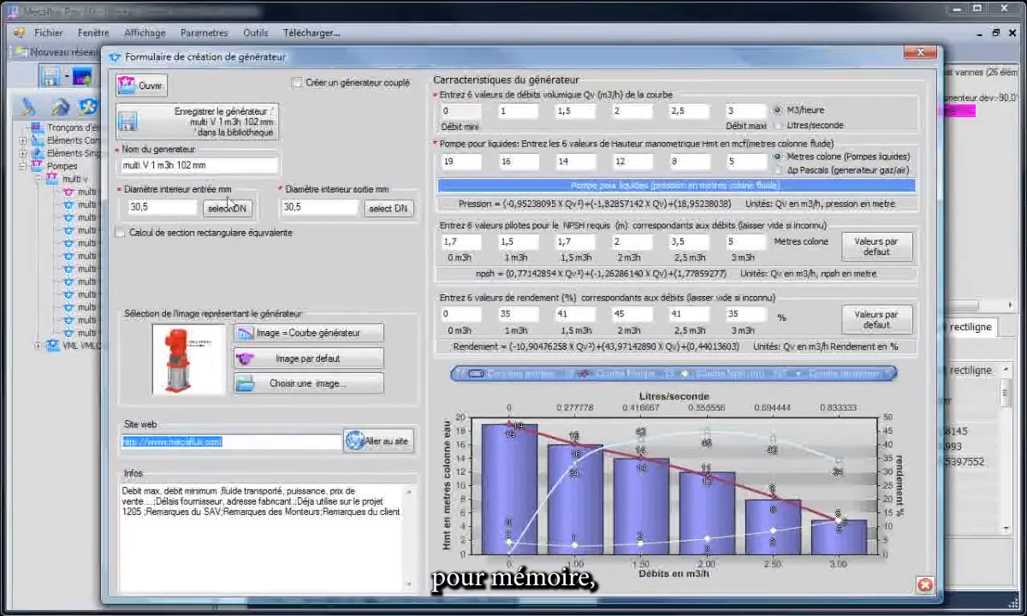
{"action": "left_click", "coordinate": [160, 207]}
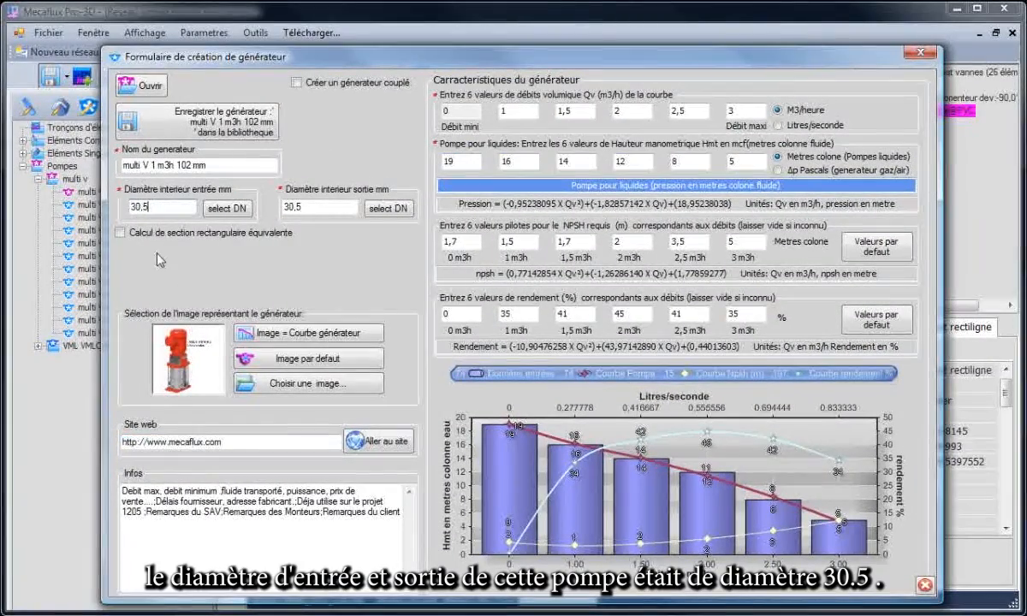
Compare the inner diameters of the multi V 1 m3h 102 mm pump with the diameter of the network's inlet conduit.
{"action": "left_click_drag", "start_coordinate": [323, 61], "coordinate": [616, 522]}
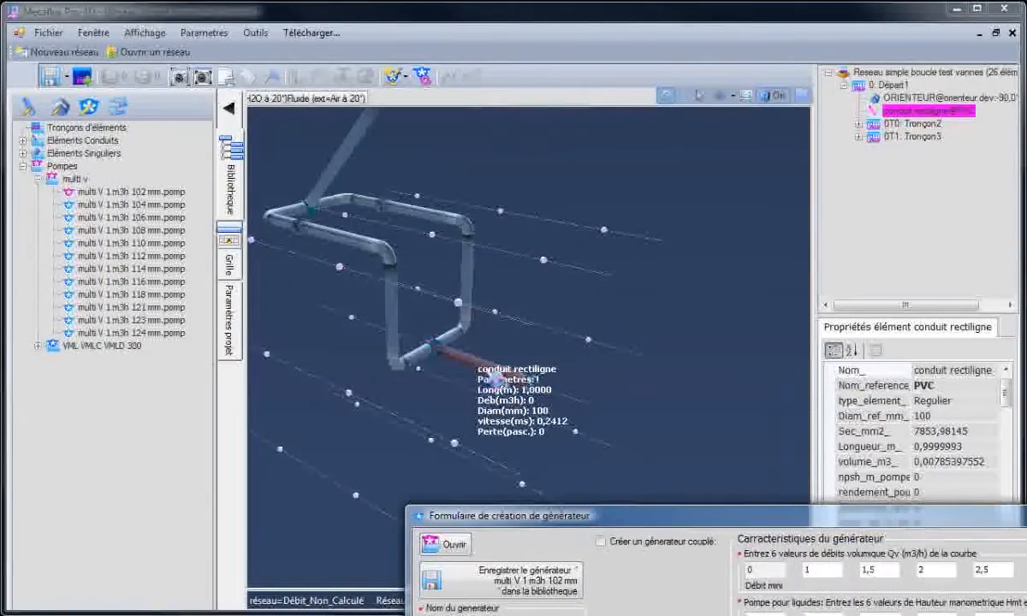
{"action": "left_click", "coordinate": [472, 356]}
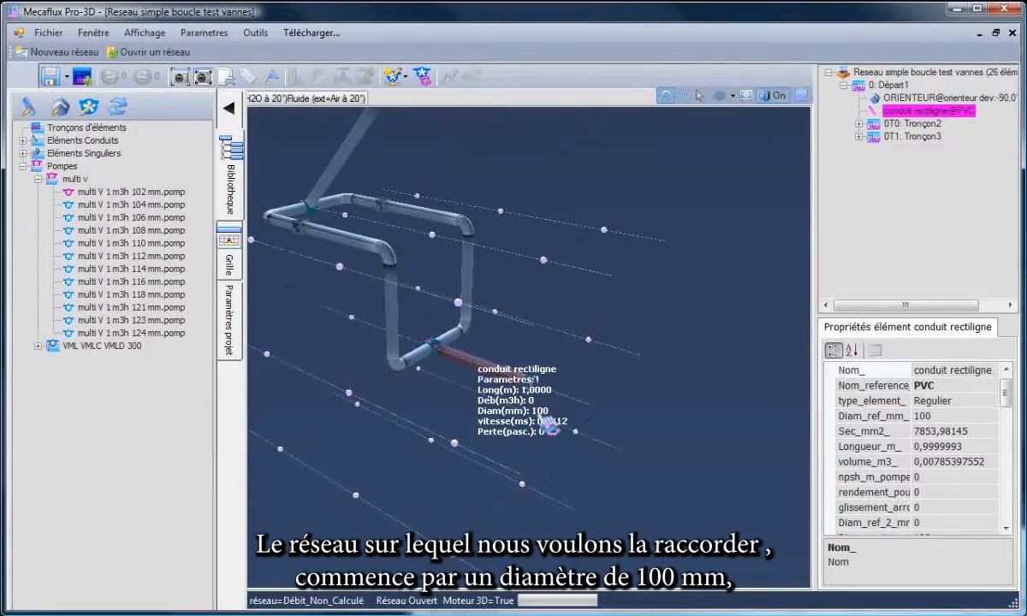
{"action": "left_click_drag", "start_coordinate": [1026, 520], "coordinate": [912, 105]}
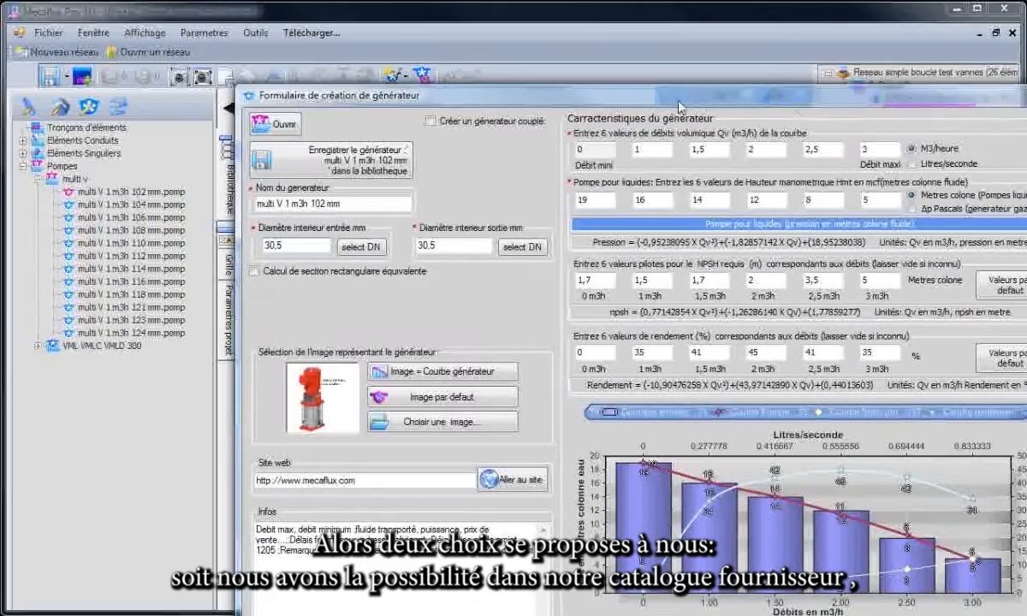
{"action": "left_click_drag", "start_coordinate": [523, 107], "coordinate": [564, 58]}
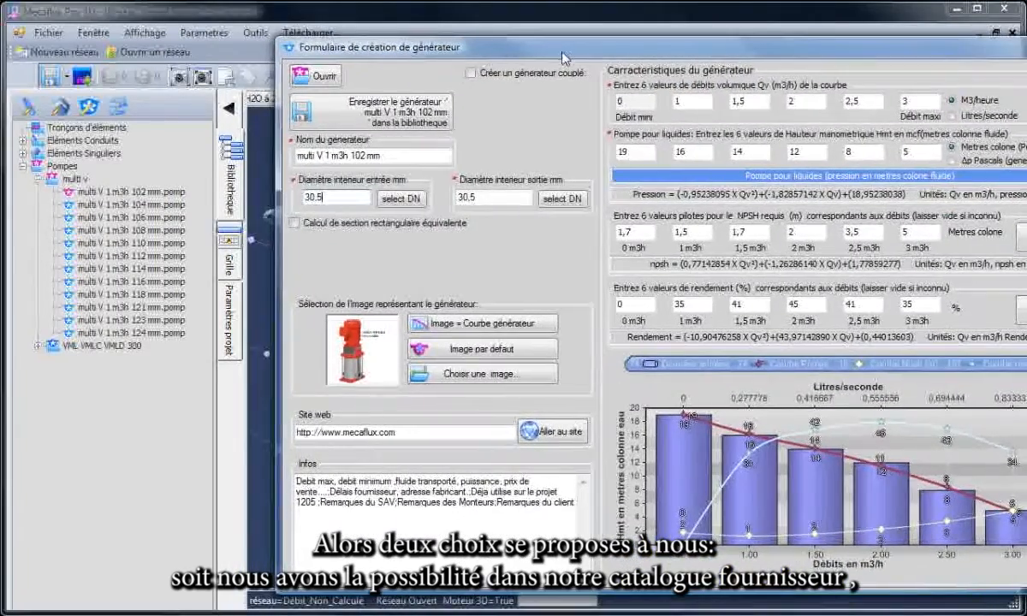
{"action": "double_click", "coordinate": [333, 195]}
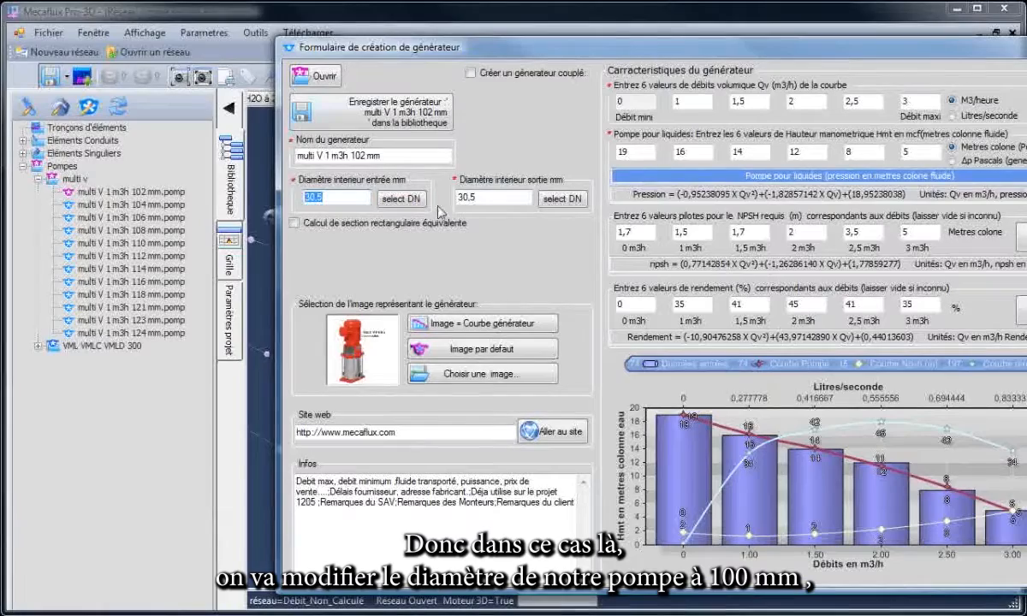
{"action": "left_click_drag", "start_coordinate": [527, 54], "coordinate": [439, 424]}
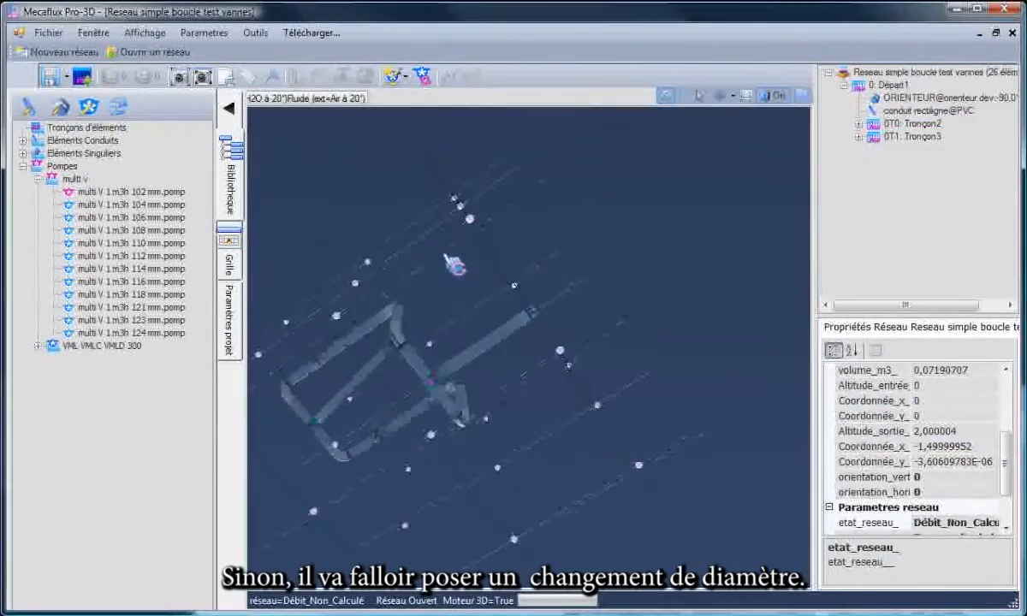
{"action": "left_click_drag", "start_coordinate": [454, 267], "coordinate": [435, 402]}
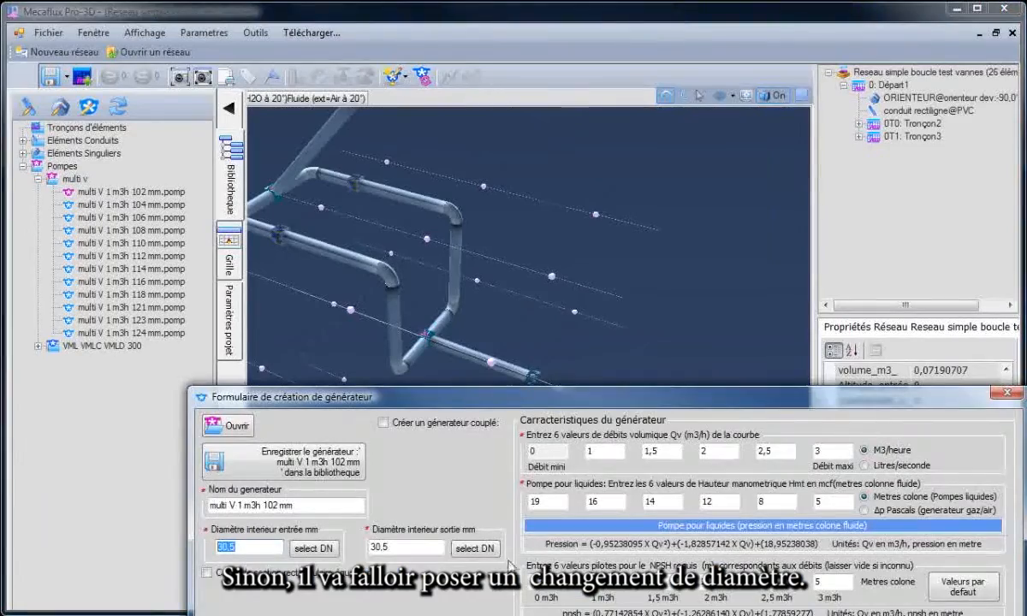
{"action": "left_click_drag", "start_coordinate": [530, 394], "coordinate": [550, 338]}
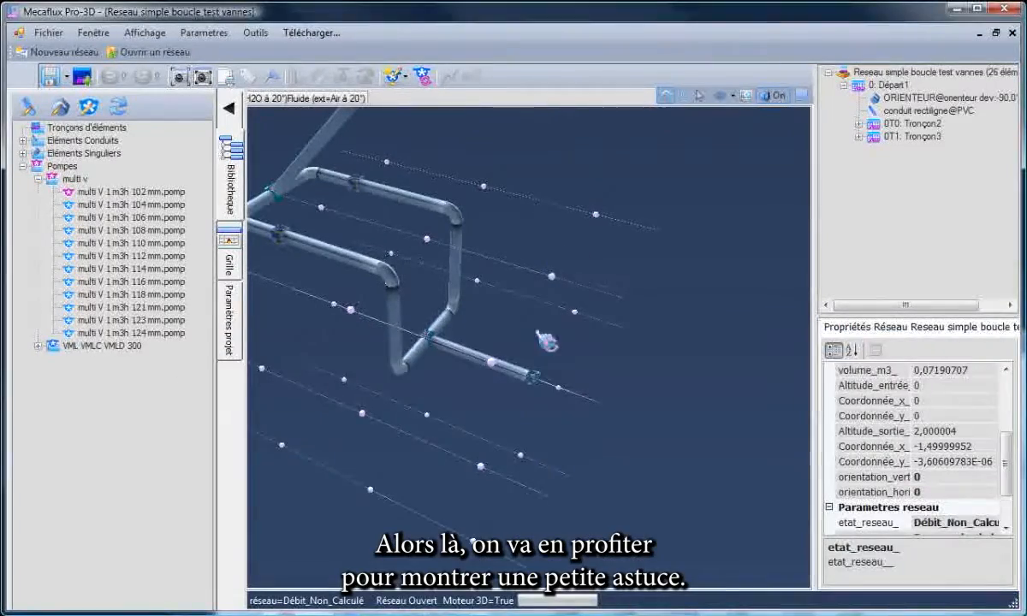
{"action": "left_click_drag", "start_coordinate": [495, 385], "coordinate": [463, 179]}
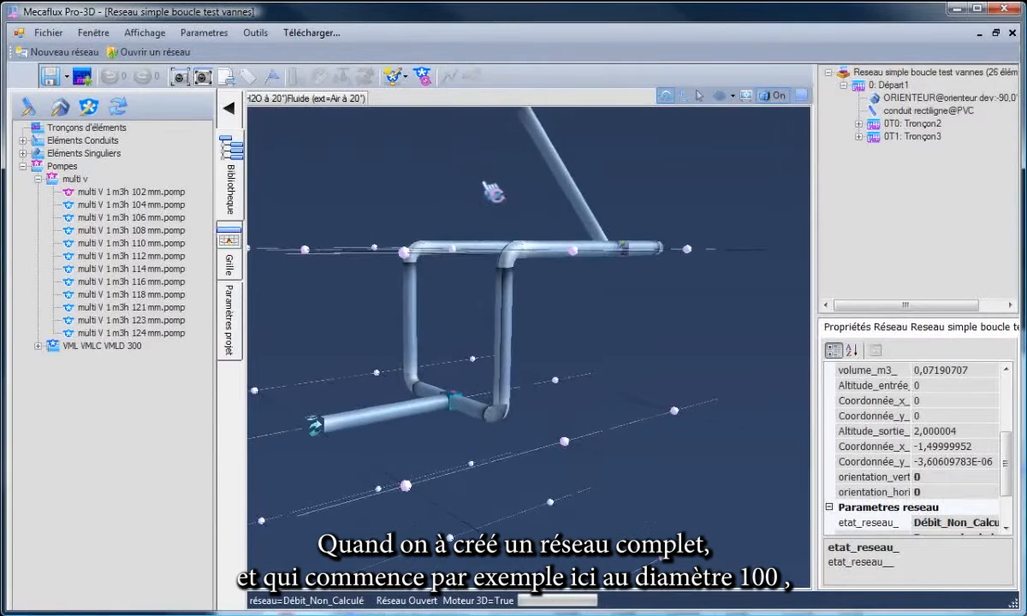
{"action": "left_click", "coordinate": [346, 433]}
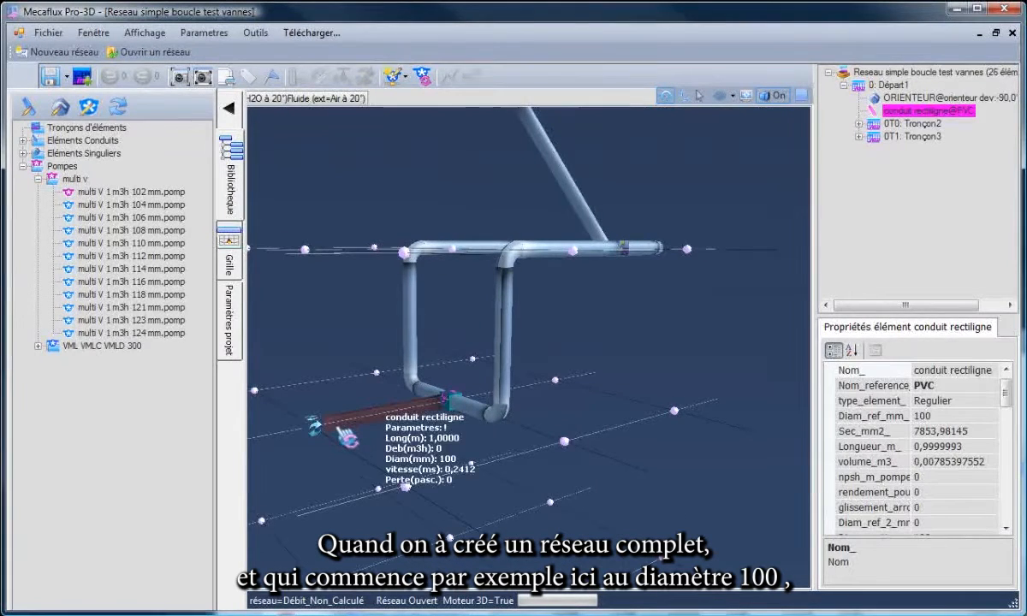
{"action": "mouse_move", "coordinate": [349, 457]}
{"action": "left_mouse_down"}
{"action": "mouse_move", "coordinate": [318, 479]}
{"action": "mouse_move", "coordinate": [355, 430]}
{"action": "mouse_move", "coordinate": [521, 420]}
{"action": "mouse_move", "coordinate": [556, 449]}
{"action": "mouse_move", "coordinate": [414, 422]}
{"action": "mouse_move", "coordinate": [355, 450]}
{"action": "left_mouse_up"}
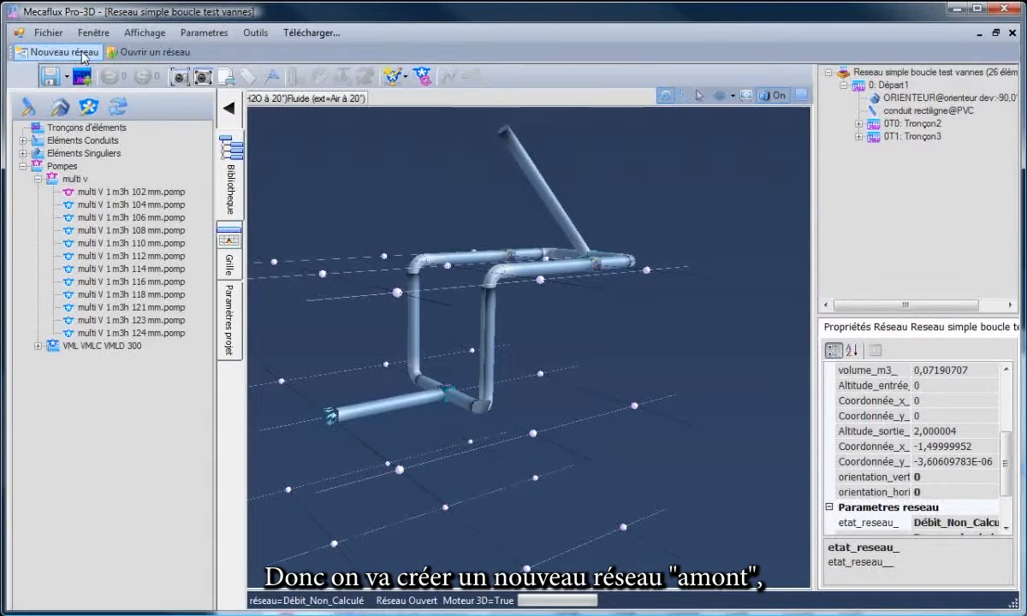
Create a new network and place the library conduit D_30_5_mm_Rugos_0_04_mm in it with a length of 0.5 m.
{"action": "left_click", "coordinate": [83, 79]}
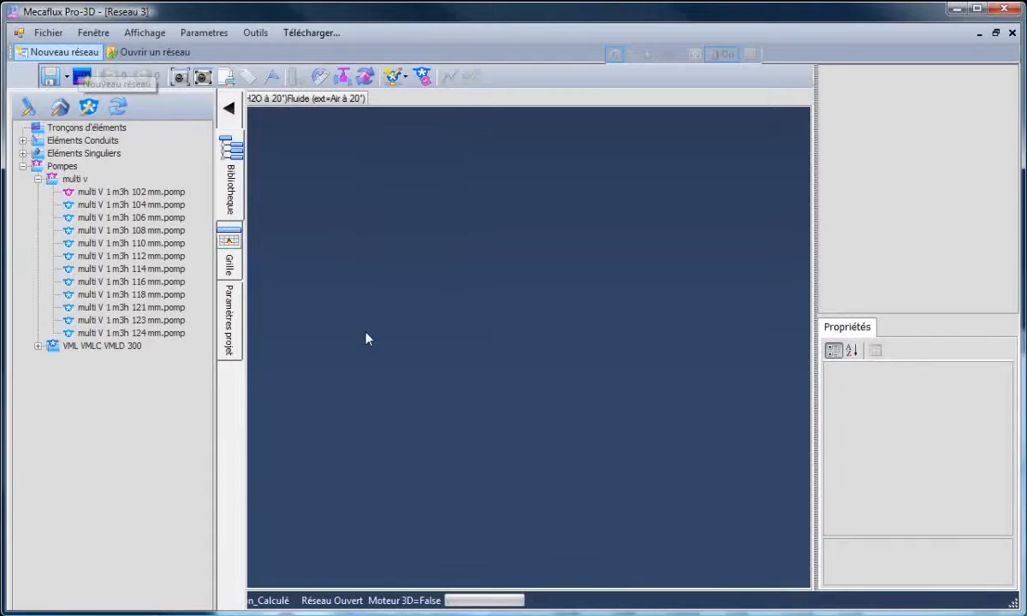
{"action": "mouse_move", "coordinate": [424, 417]}
{"action": "left_mouse_down"}
{"action": "mouse_move", "coordinate": [396, 426]}
{"action": "mouse_move", "coordinate": [412, 416]}
{"action": "left_mouse_up"}
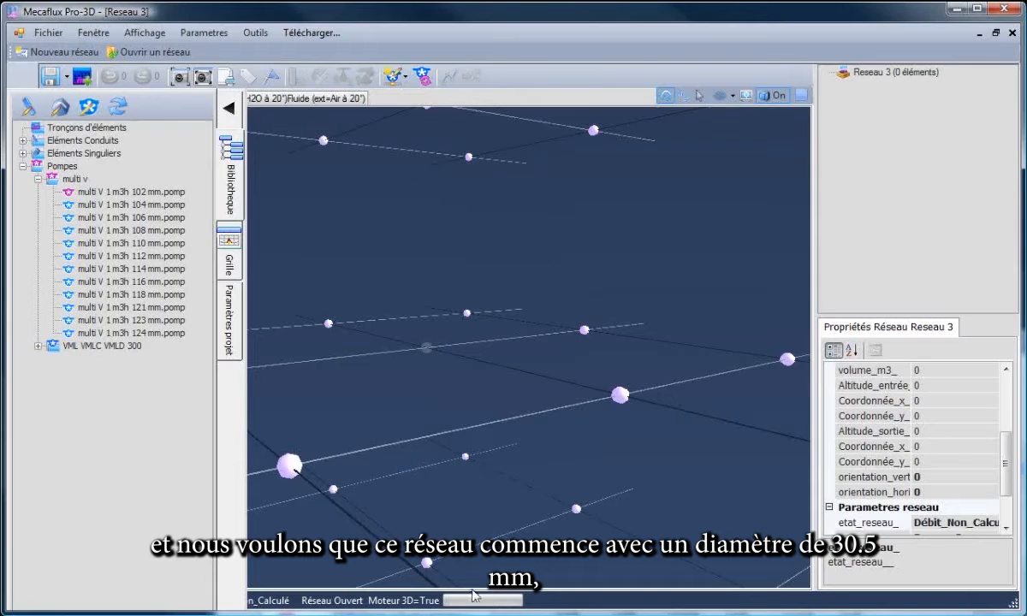
{"action": "left_click", "coordinate": [23, 140]}
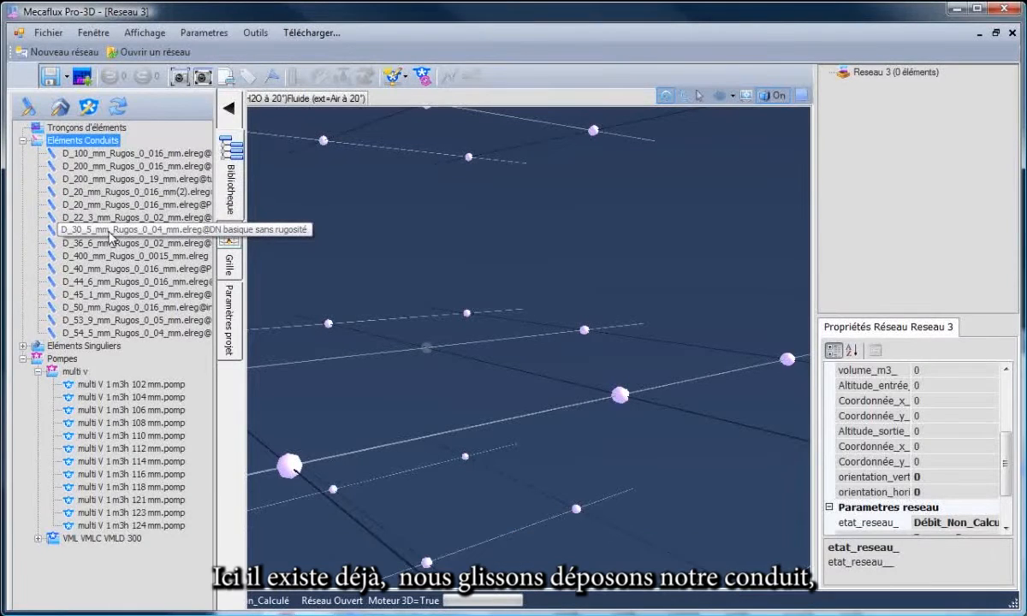
{"action": "left_click_drag", "start_coordinate": [99, 238], "coordinate": [515, 387]}
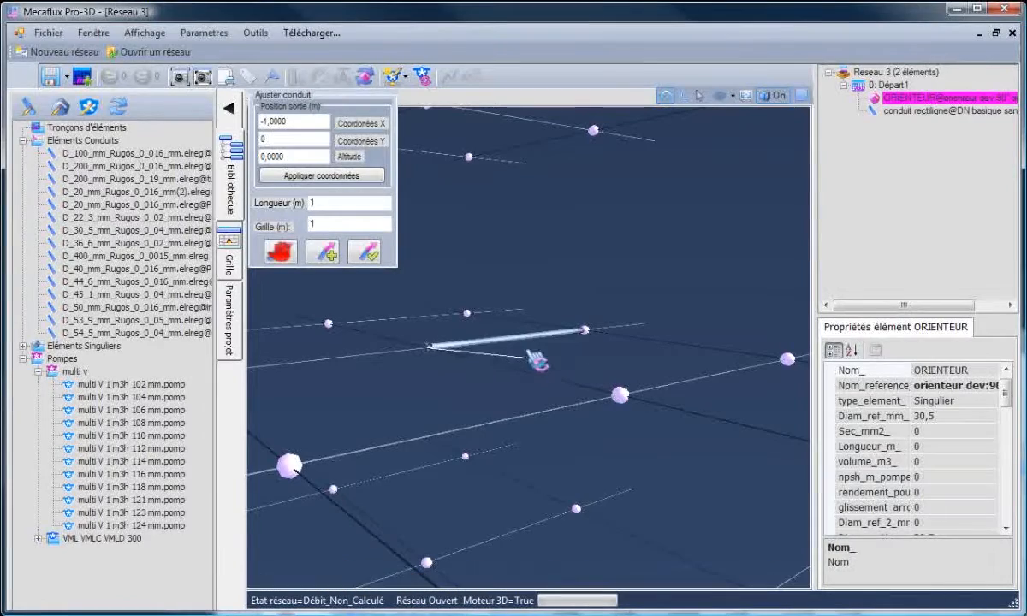
{"action": "left_click", "coordinate": [517, 339]}
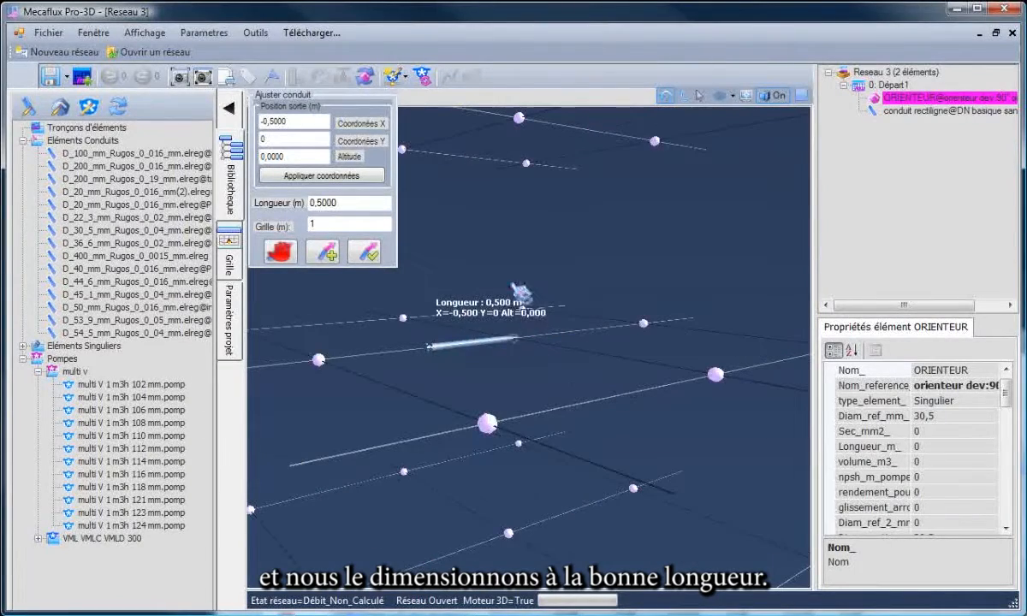
{"action": "left_click", "coordinate": [368, 255]}
Insert a divergent cone with a 100 mm outlet diameter downstream of the 30.5 mm conduit.
{"action": "scroll", "coordinate": [537, 369], "scroll_direction": "up", "scroll_amount": 5}
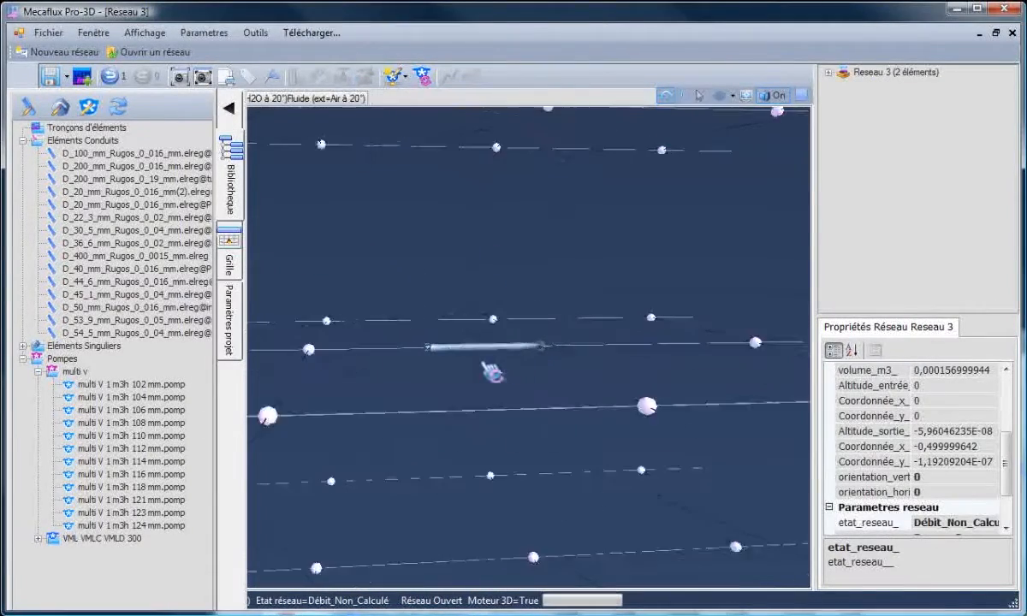
{"action": "scroll", "coordinate": [669, 426], "scroll_direction": "down", "scroll_amount": 3}
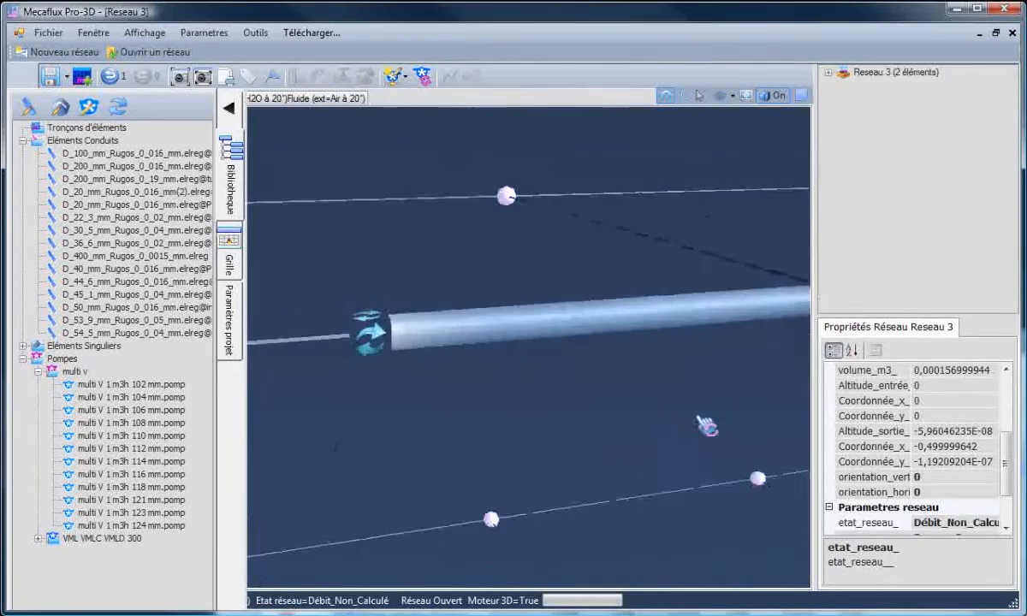
{"action": "left_click", "coordinate": [693, 318]}
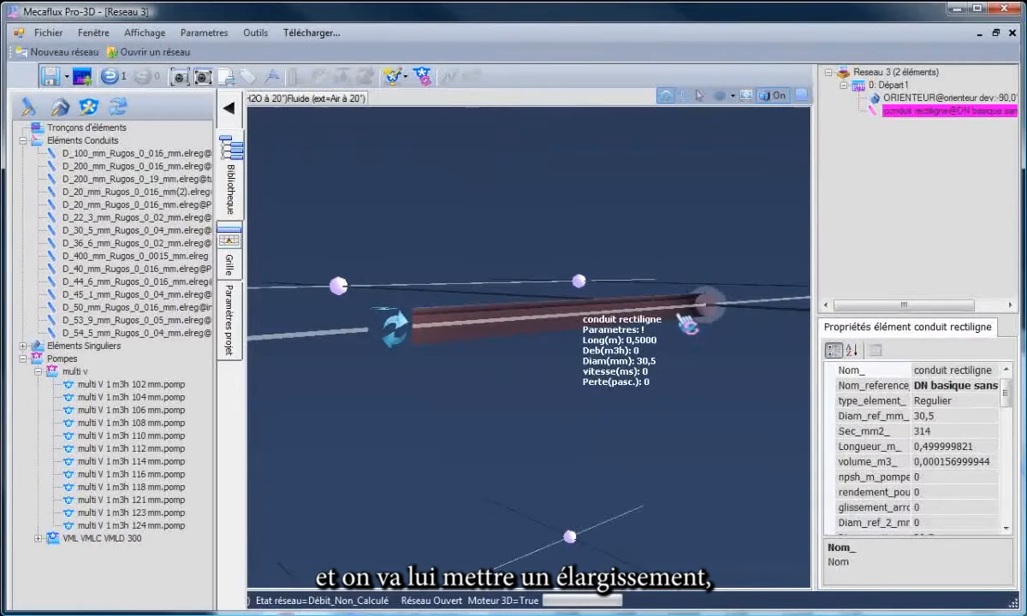
{"action": "right_click", "coordinate": [682, 316]}
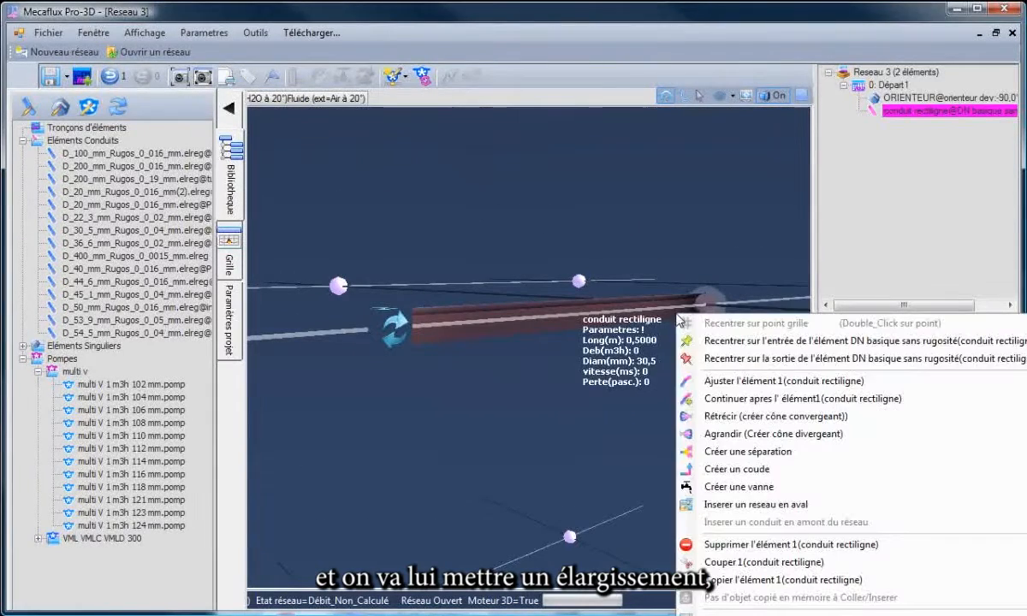
{"action": "left_click", "coordinate": [724, 435]}
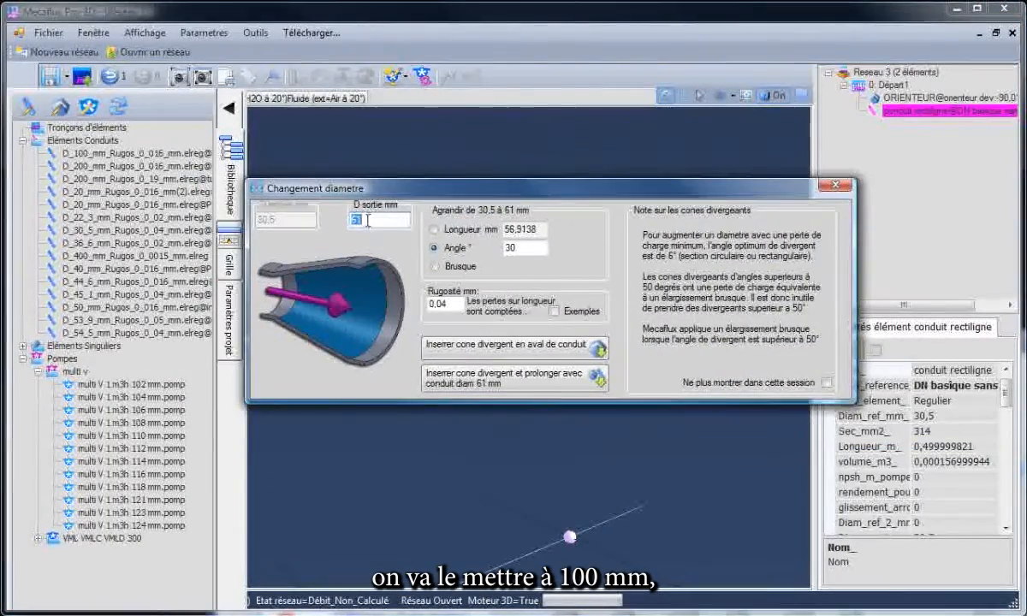
{"action": "type", "text": "100"}
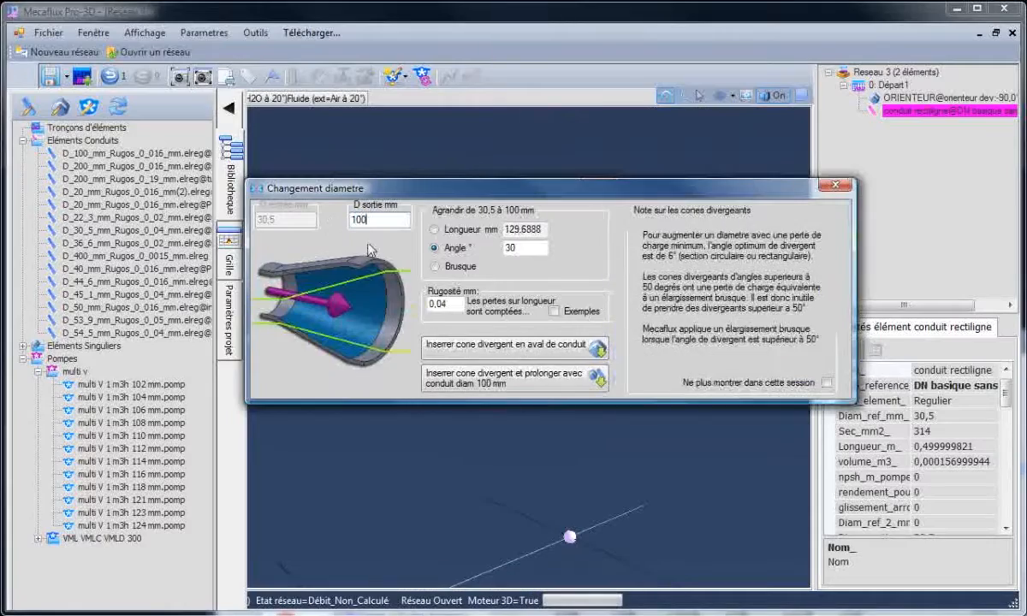
{"action": "left_click", "coordinate": [582, 346]}
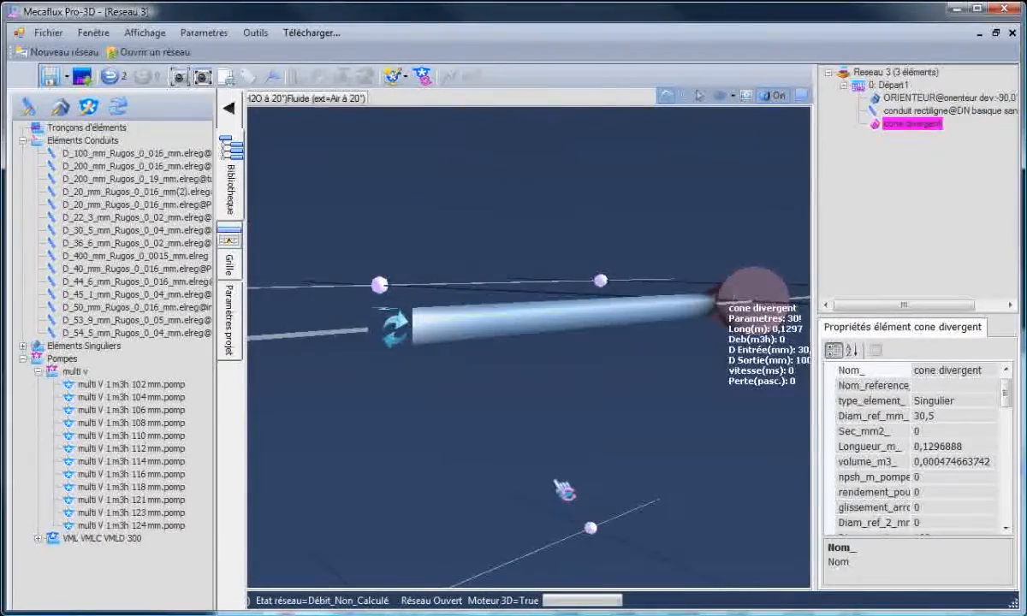
Insert the network file Reseau simple boucle test vannes.resmec downstream of the divergent cone.
{"action": "left_click_drag", "start_coordinate": [667, 419], "coordinate": [693, 280]}
{"action": "scroll", "coordinate": [753, 197], "scroll_direction": "up", "scroll_amount": 3}
{"action": "scroll", "coordinate": [746, 196], "scroll_direction": "down", "scroll_amount": 3}
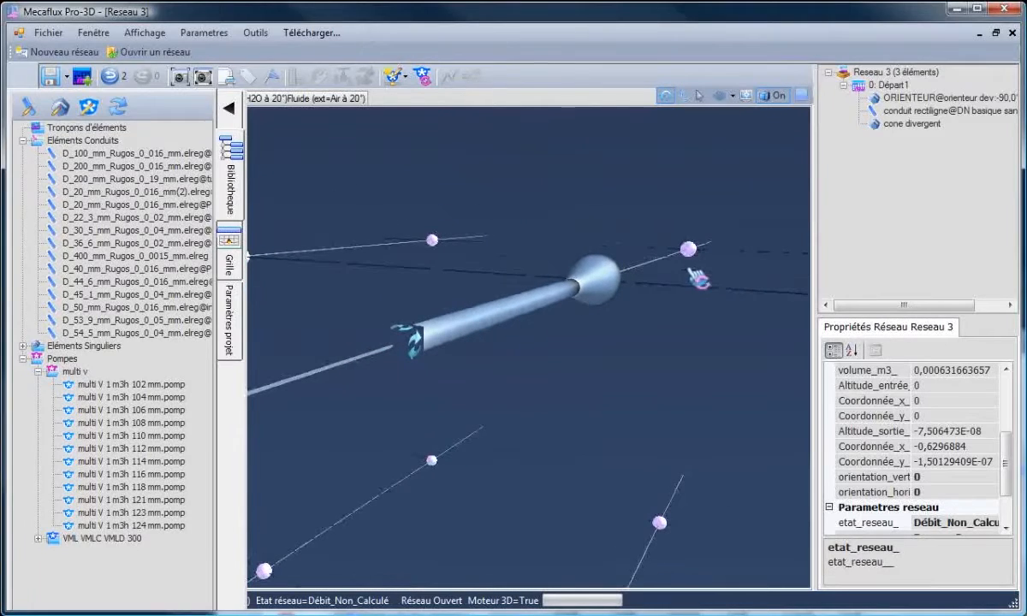
{"action": "left_click", "coordinate": [612, 296]}
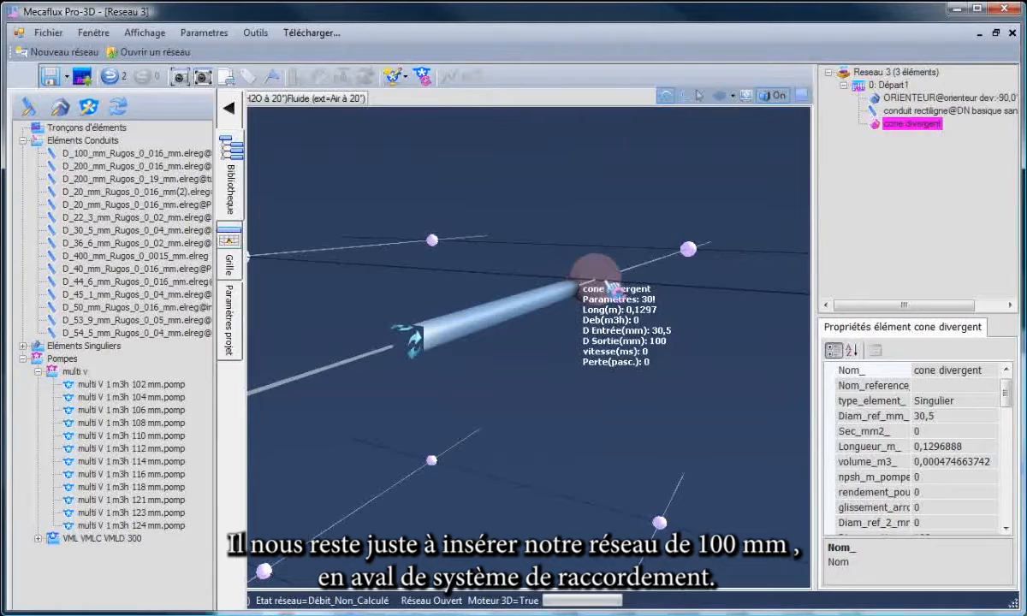
{"action": "right_click", "coordinate": [611, 284]}
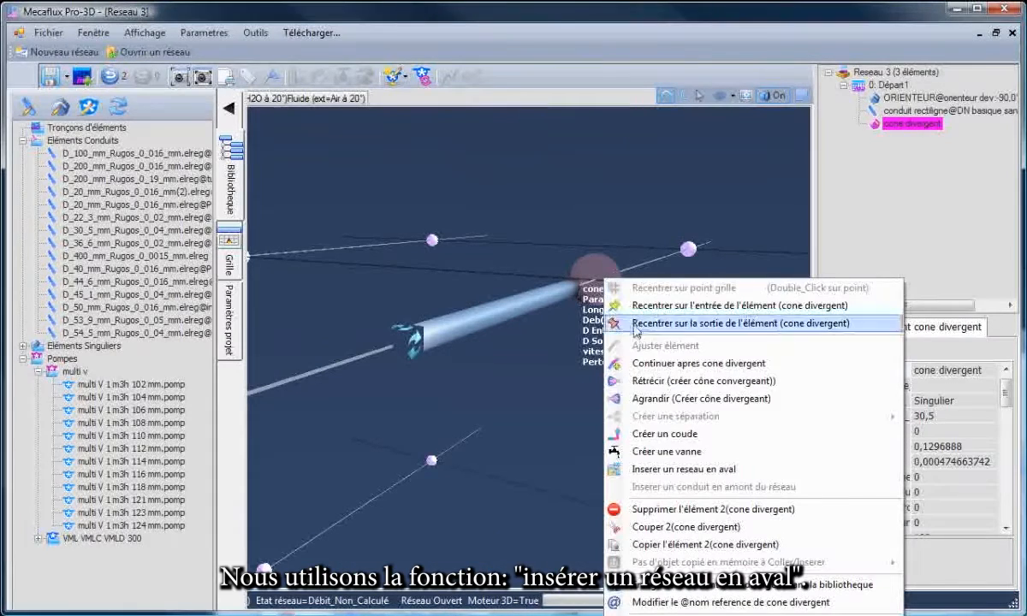
{"action": "left_click", "coordinate": [654, 470]}
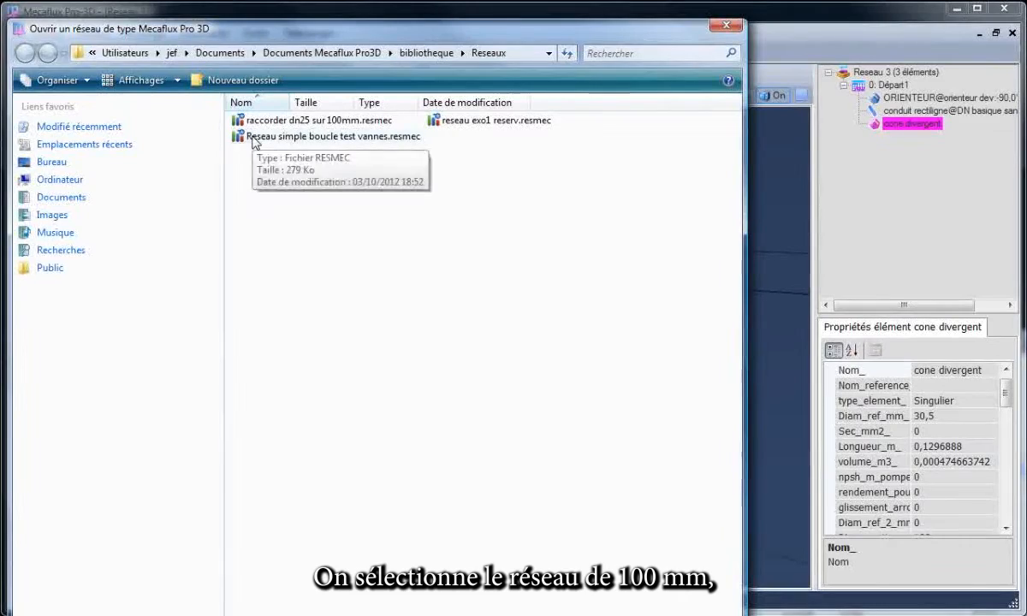
{"action": "double_click", "coordinate": [253, 139]}
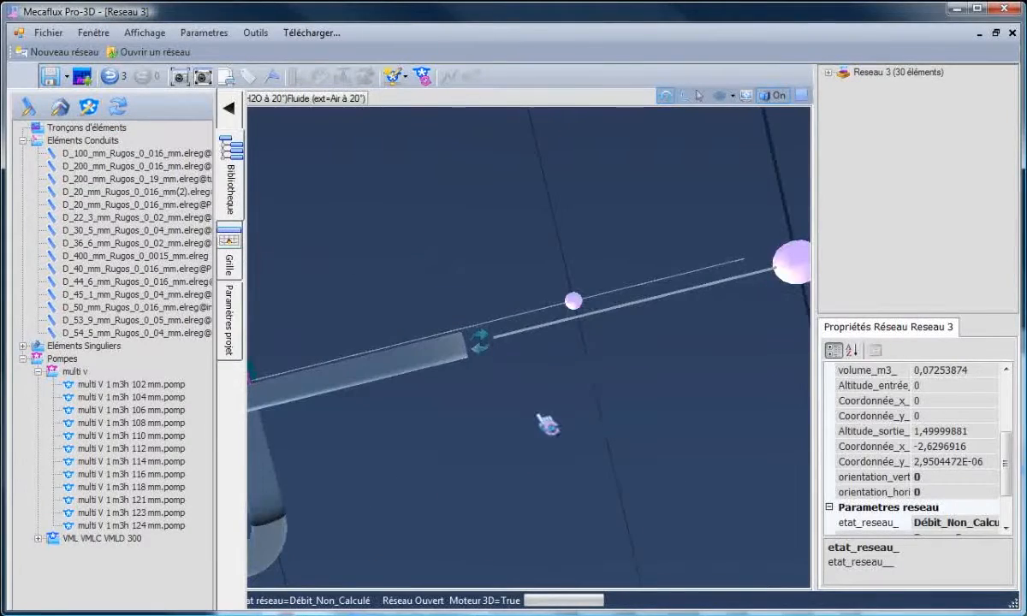
Delete the VML VMLC VMLD 320 diam 100 pump between the divergent cone and the inserted network.
{"action": "left_click_drag", "start_coordinate": [537, 414], "coordinate": [565, 305]}
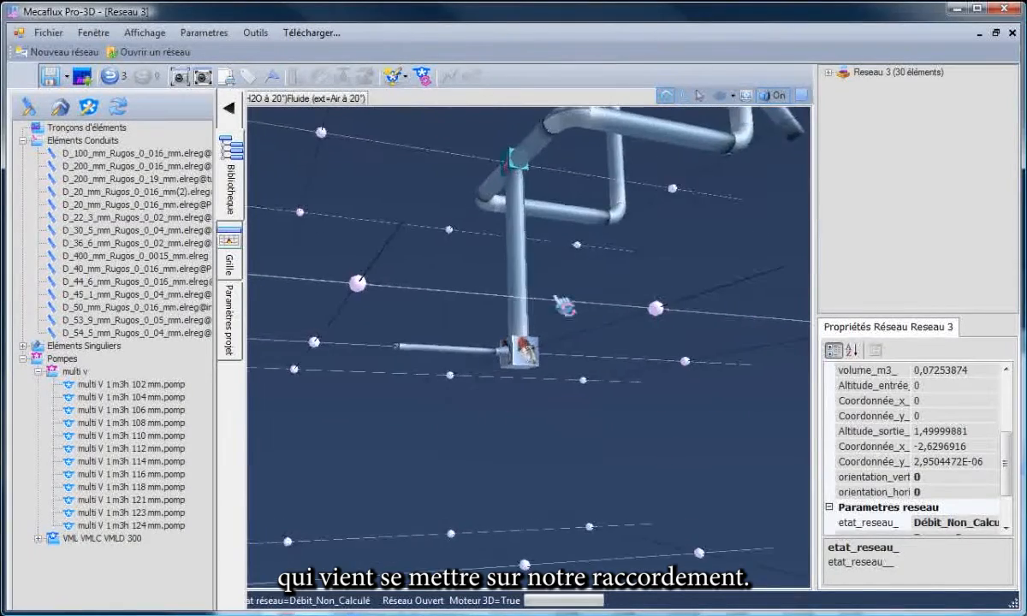
{"action": "scroll", "coordinate": [546, 303], "scroll_direction": "up", "scroll_amount": 4}
{"action": "left_click", "coordinate": [583, 391]}
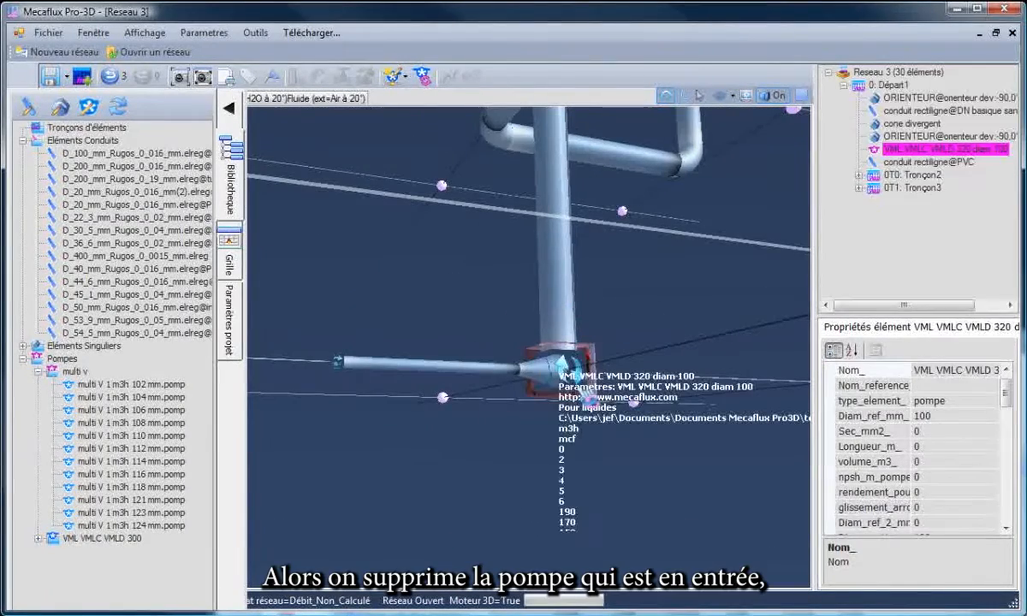
{"action": "key", "text": "Delete"}
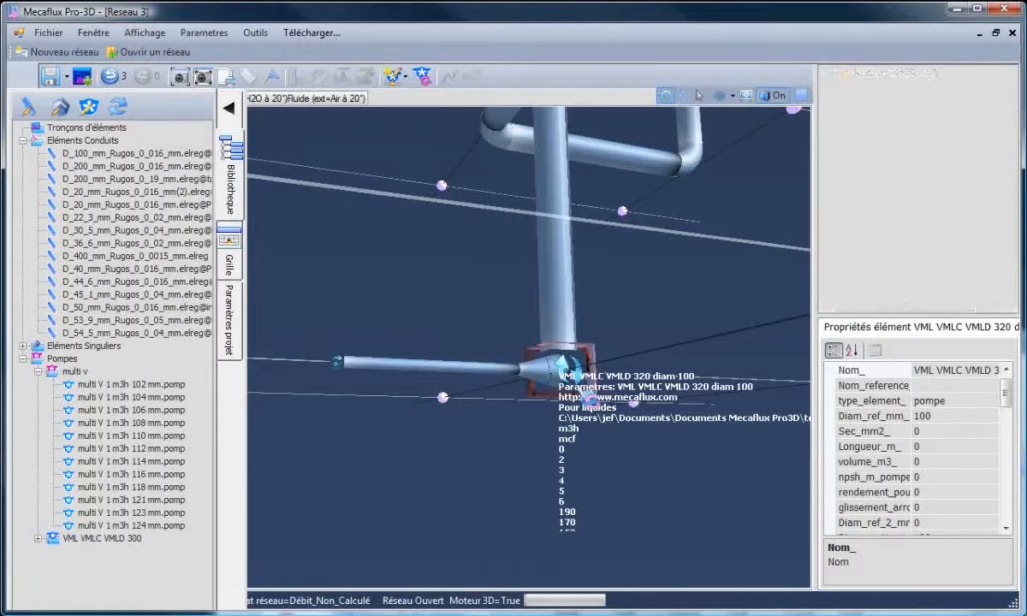
Delete the orienter between the divergent cone and the inserted network's PVC conduit.
{"action": "left_click", "coordinate": [588, 391]}
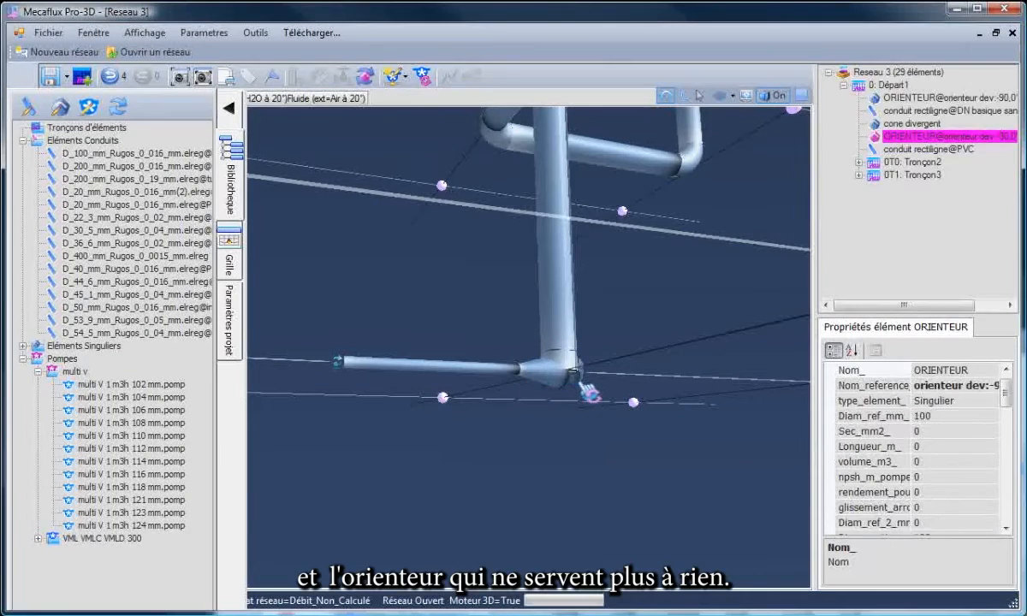
{"action": "left_click", "coordinate": [902, 140]}
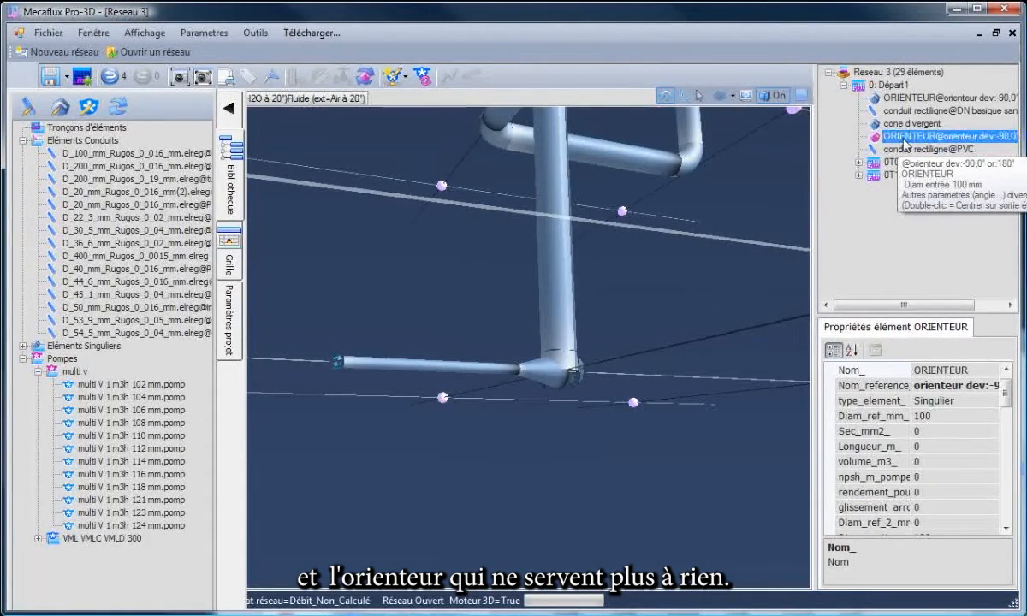
{"action": "key", "text": "Delete"}
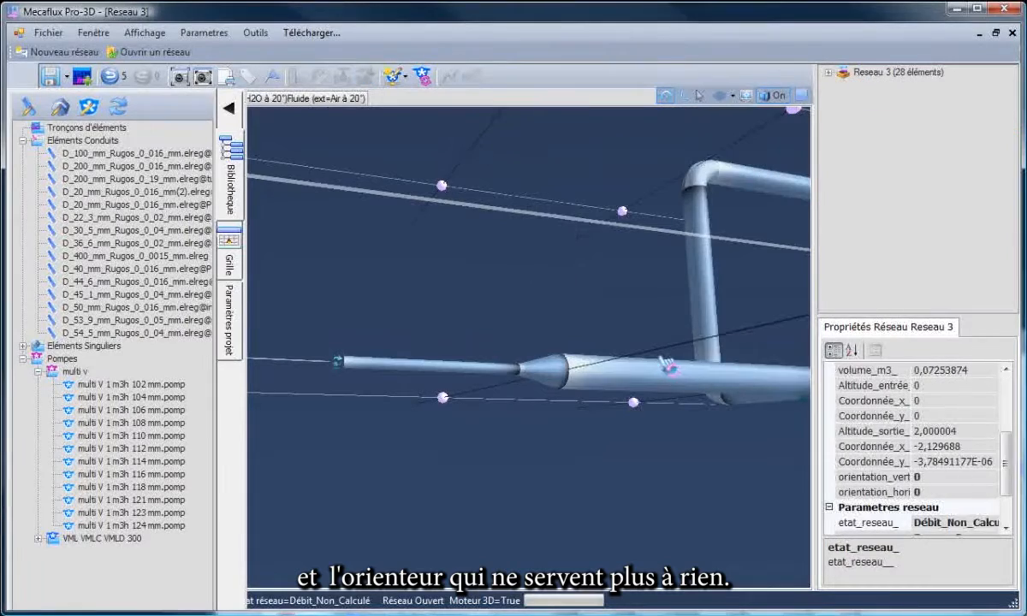
Insert the library pump multi V 1 m3h 102 mm at the start of the network.
{"action": "left_click_drag", "start_coordinate": [659, 343], "coordinate": [694, 350]}
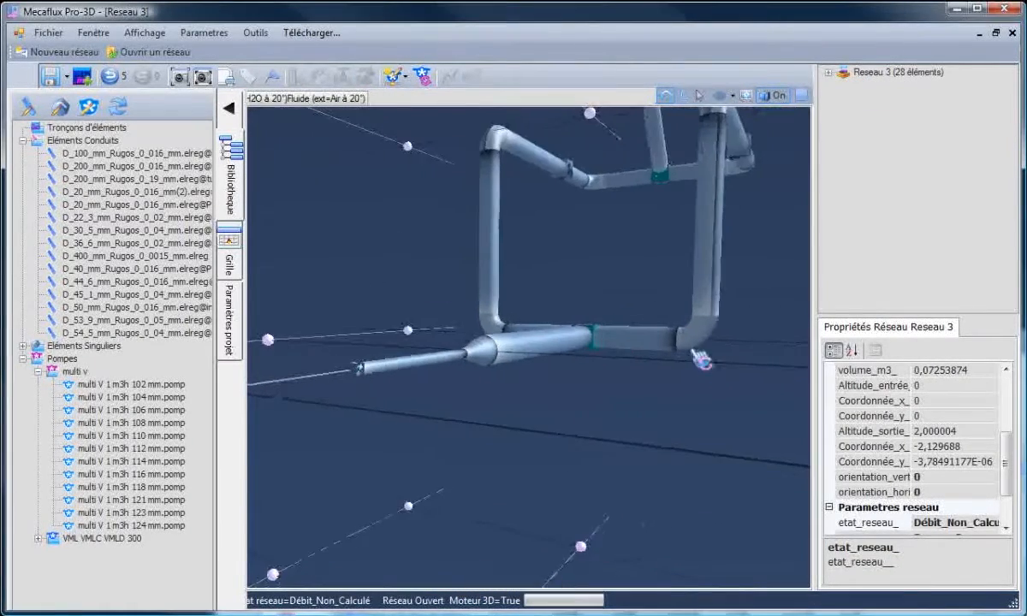
{"action": "scroll", "coordinate": [623, 275], "scroll_direction": "down", "scroll_amount": 5}
{"action": "left_click_drag", "start_coordinate": [633, 284], "coordinate": [438, 368]}
{"action": "scroll", "coordinate": [436, 369], "scroll_direction": "up", "scroll_amount": 5}
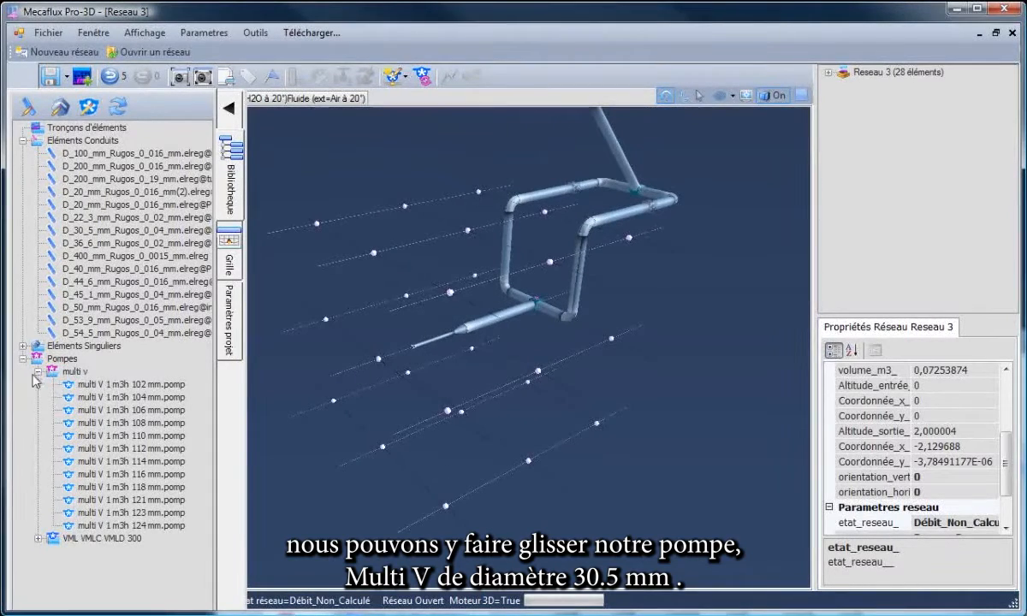
{"action": "left_click", "coordinate": [101, 386]}
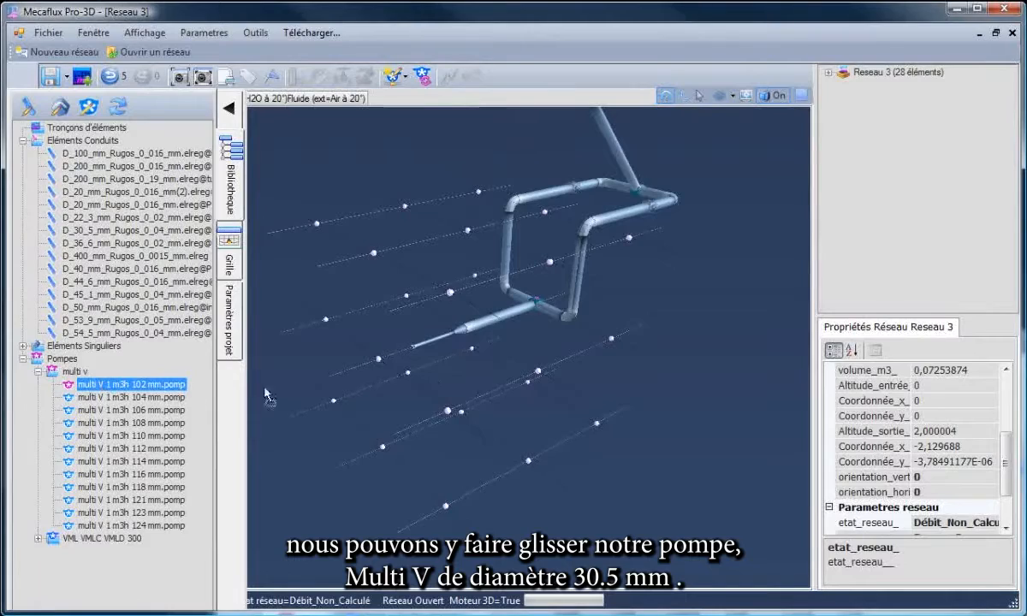
{"action": "left_click_drag", "start_coordinate": [474, 381], "coordinate": [475, 382]}
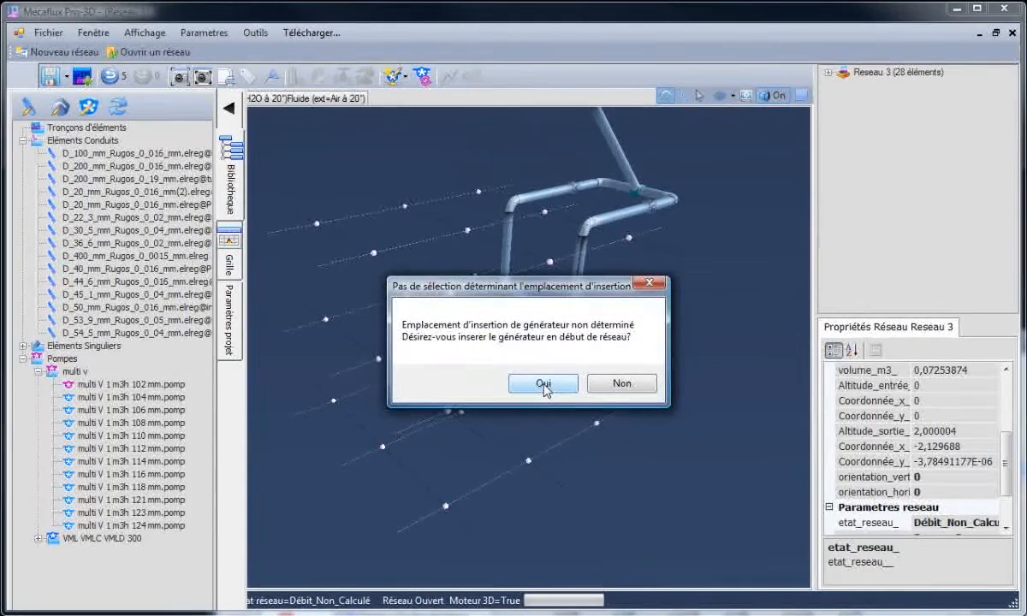
{"action": "left_click_drag", "start_coordinate": [556, 298], "coordinate": [615, 409]}
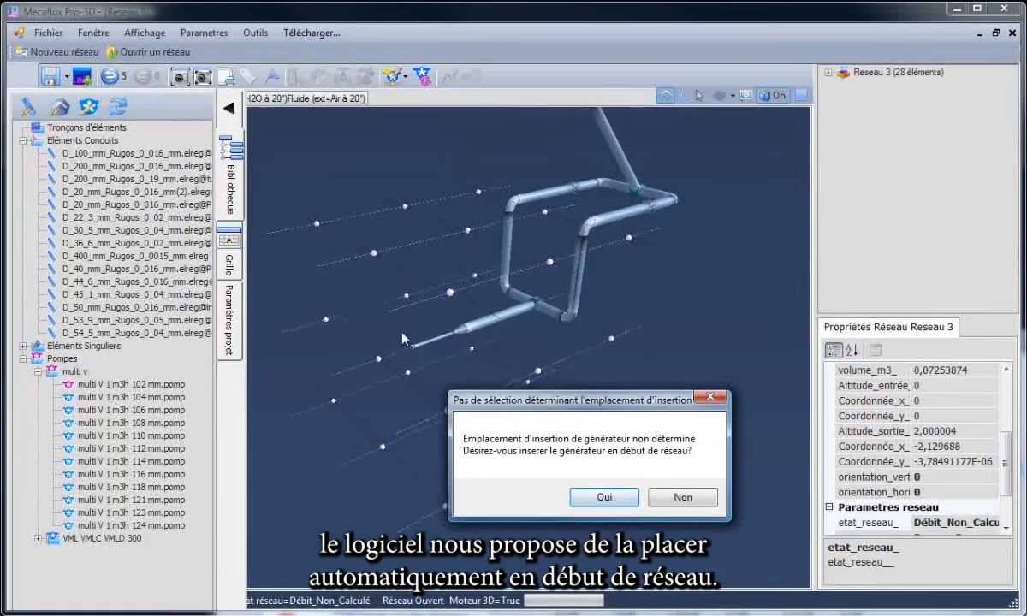
{"action": "left_click", "coordinate": [603, 497]}
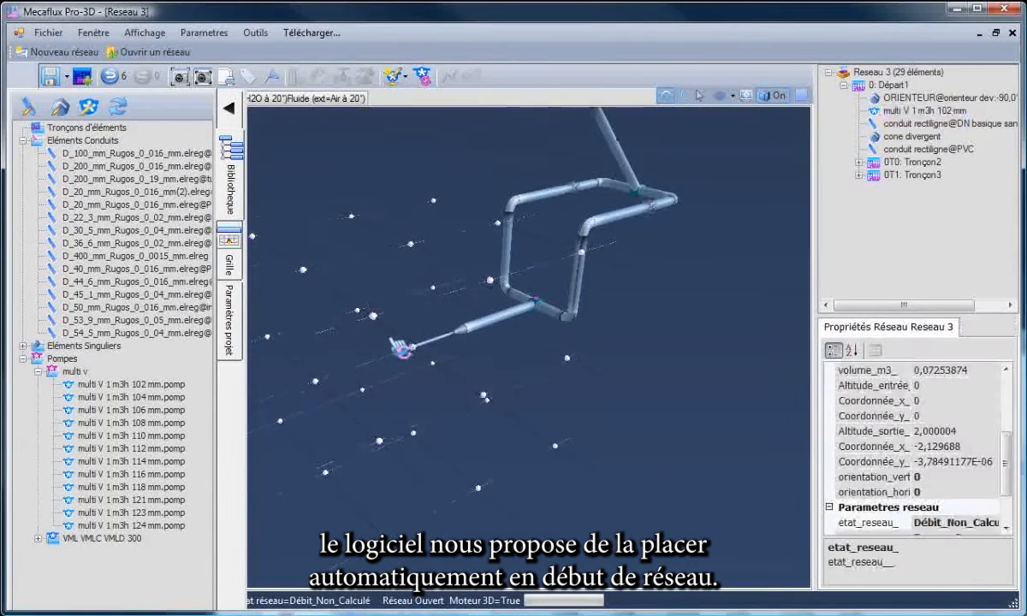
Calculate the network's operating flow rate with the inserted pump and collapse the library to see the full results.
{"action": "scroll", "coordinate": [398, 347], "scroll_direction": "up", "scroll_amount": 6}
{"action": "scroll", "coordinate": [397, 347], "scroll_direction": "up", "scroll_amount": 5}
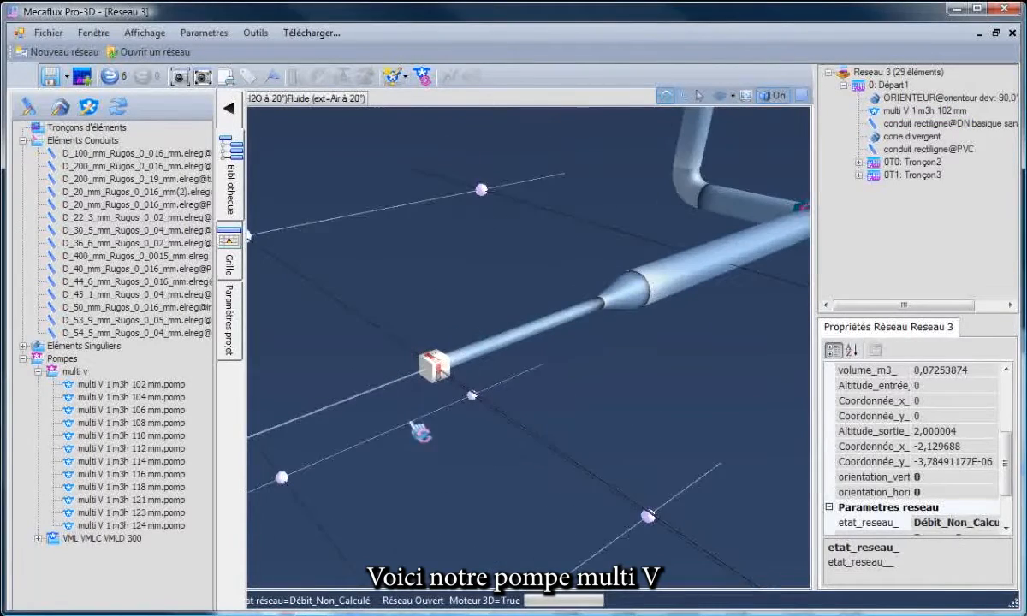
{"action": "scroll", "coordinate": [400, 336], "scroll_direction": "up", "scroll_amount": 1}
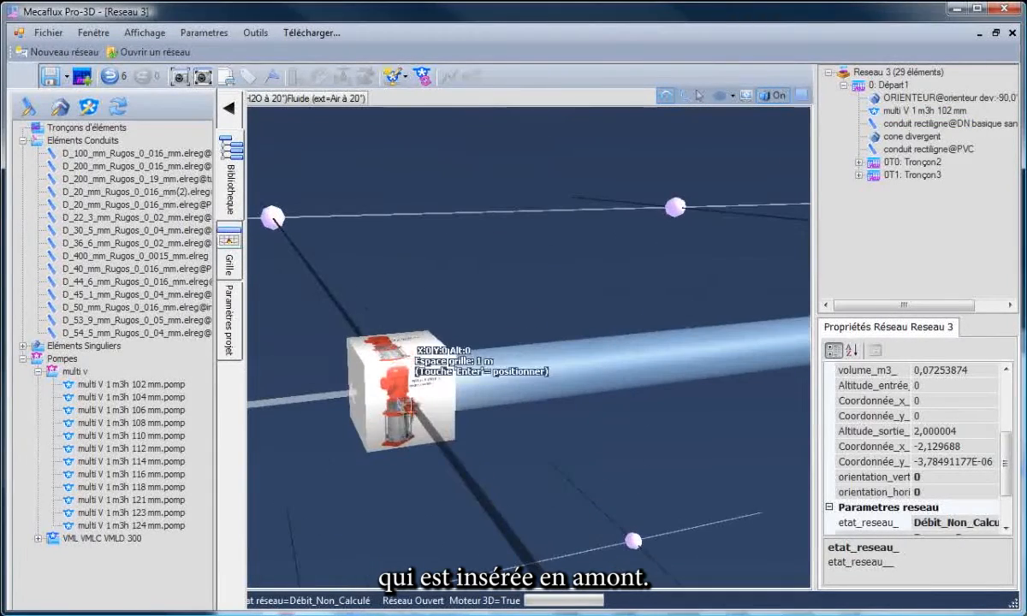
{"action": "scroll", "coordinate": [467, 484], "scroll_direction": "down", "scroll_amount": 5}
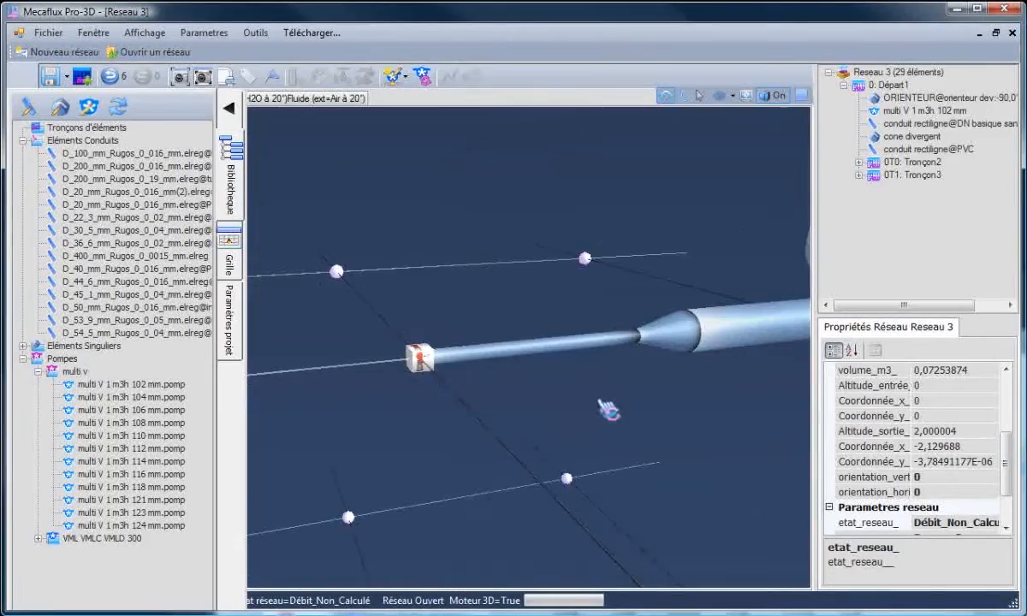
{"action": "scroll", "coordinate": [556, 349], "scroll_direction": "down", "scroll_amount": 5}
{"action": "left_click", "coordinate": [421, 76]}
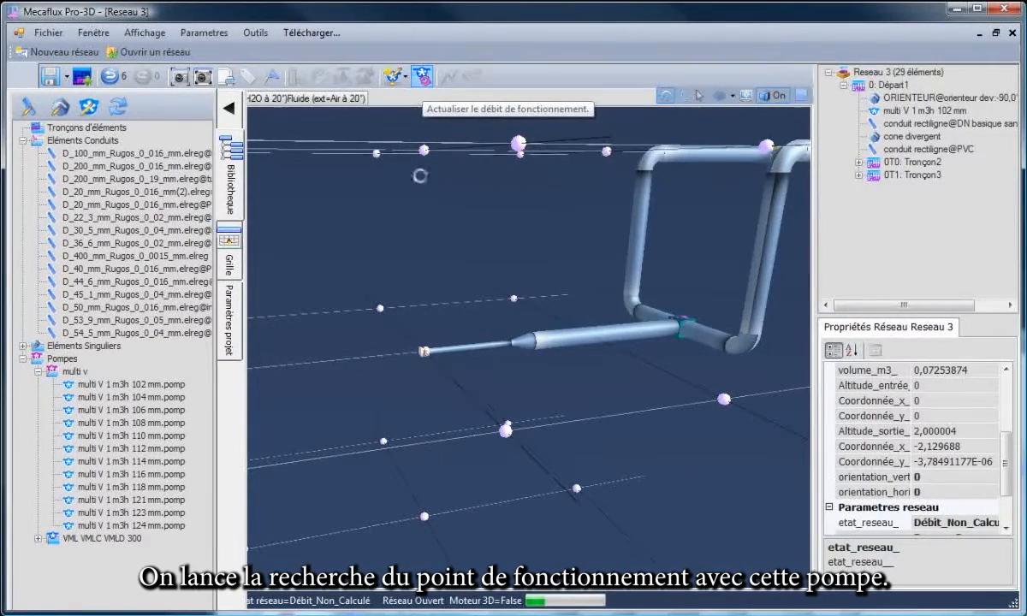
{"action": "left_click", "coordinate": [601, 385]}
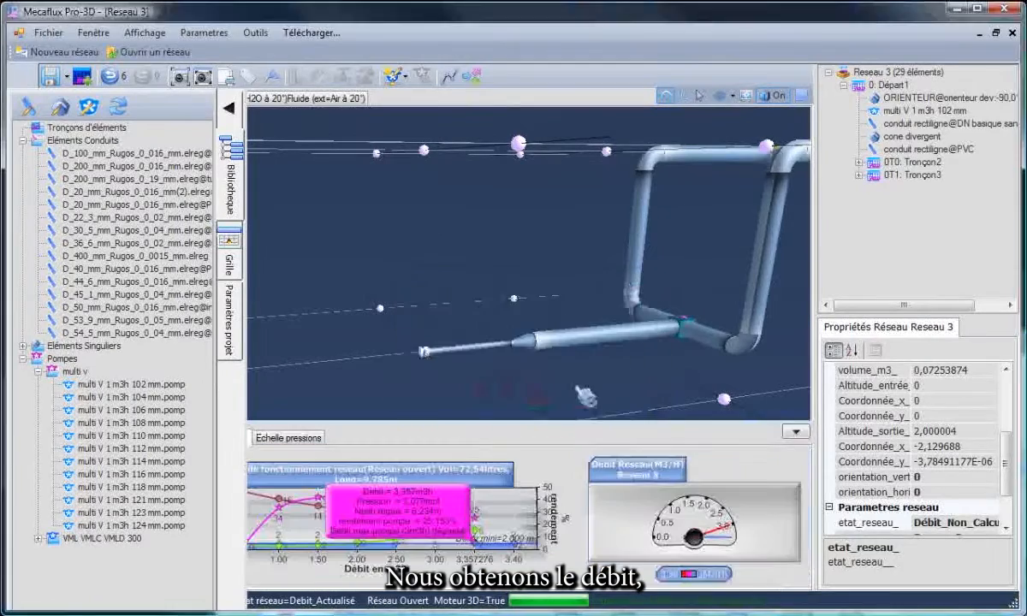
{"action": "left_click_drag", "start_coordinate": [509, 380], "coordinate": [549, 380]}
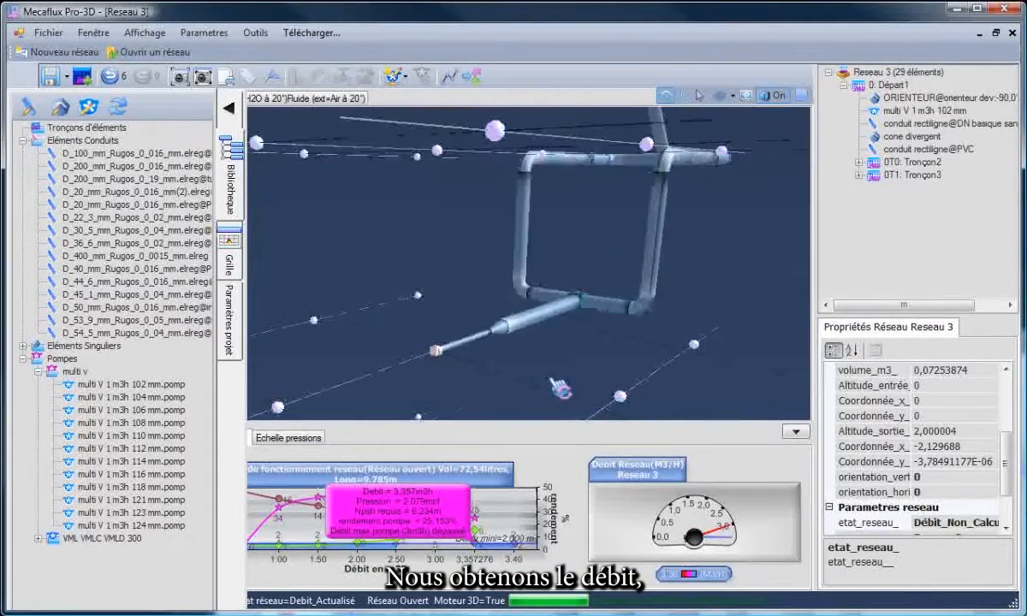
{"action": "left_click", "coordinate": [231, 108]}
{"action": "left_click_drag", "start_coordinate": [339, 359], "coordinate": [372, 358]}
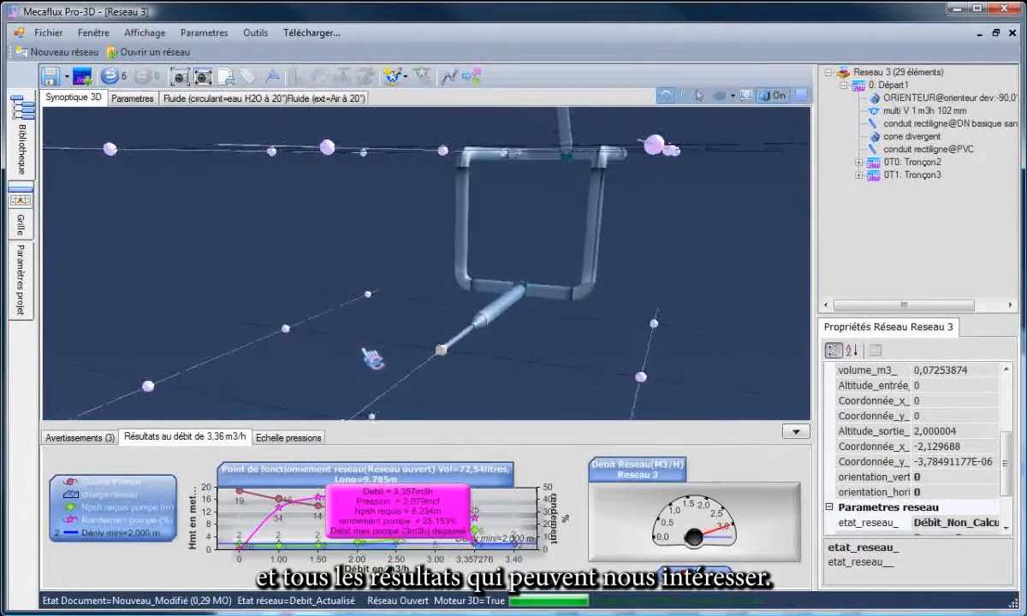
Examine the detailed properties and results of the PVC conduit downstream of the divergent cone.
{"action": "left_click", "coordinate": [513, 317]}
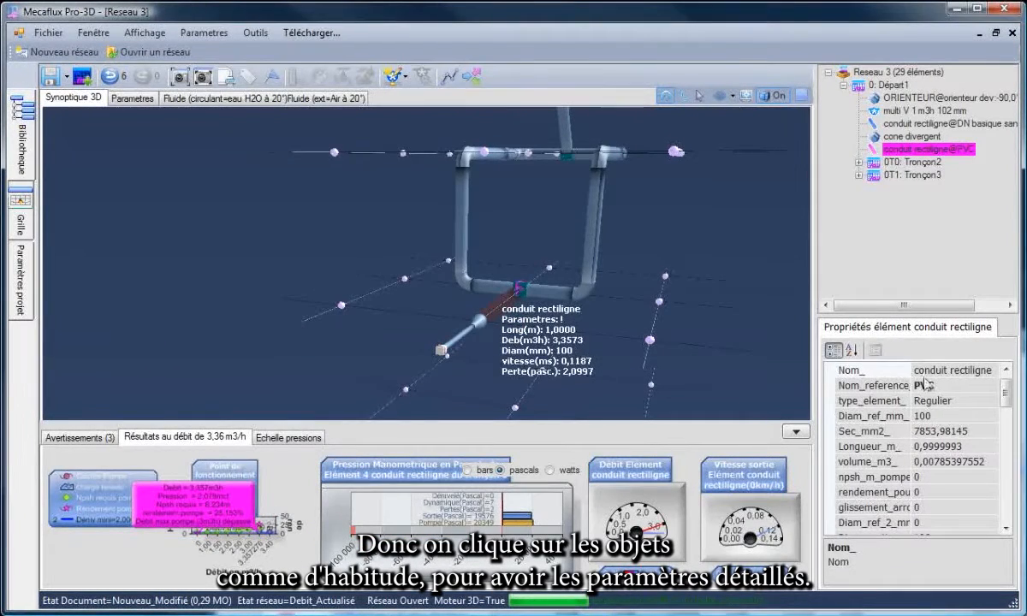
{"action": "left_click_drag", "start_coordinate": [1006, 431], "coordinate": [1006, 390]}
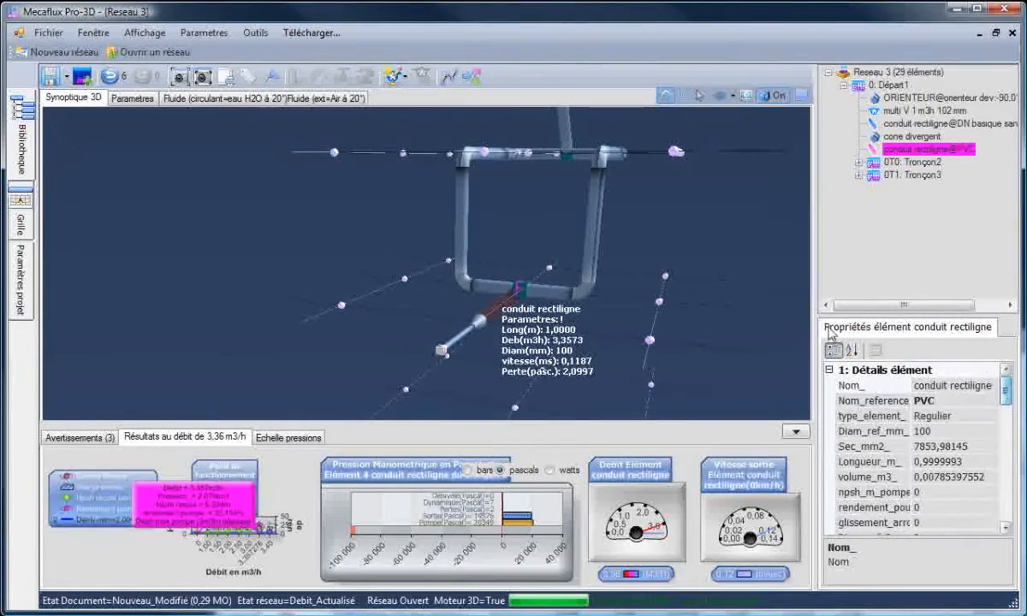
{"action": "left_click", "coordinate": [686, 283]}
Show the pressure scale and colour the network elements by pressure.
{"action": "left_click", "coordinate": [290, 438]}
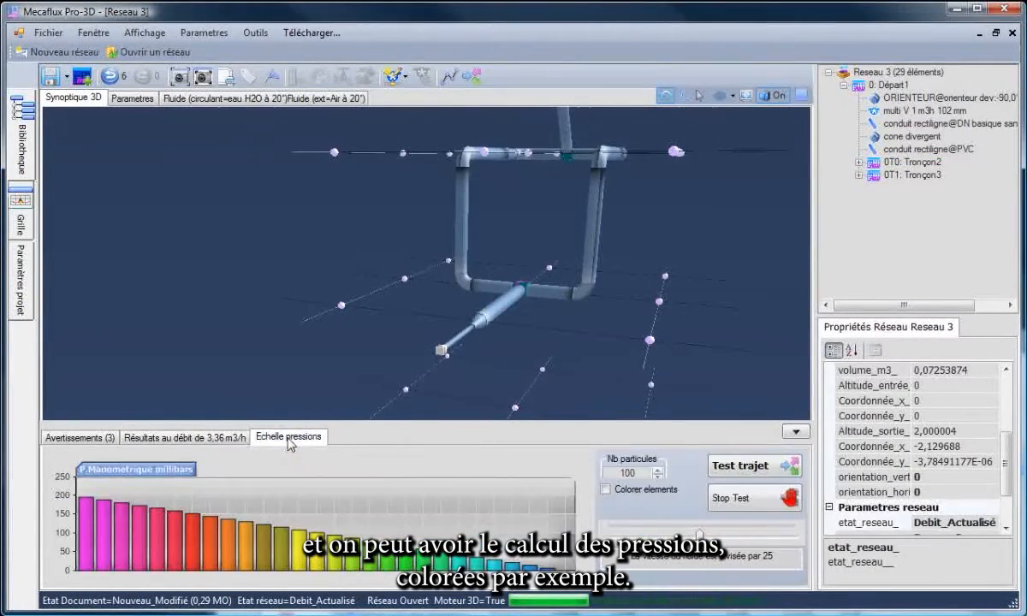
{"action": "left_click", "coordinate": [606, 489]}
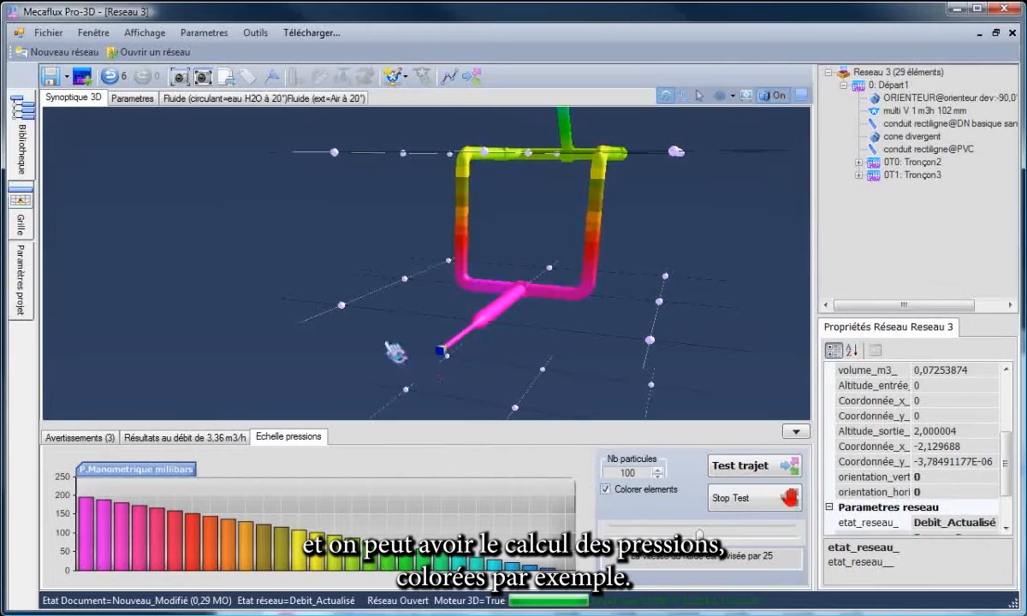
{"action": "left_click_drag", "start_coordinate": [395, 353], "coordinate": [375, 365]}
Turn off element colouring and run the particle path test with 100 particles at real fluid speed.
{"action": "left_click", "coordinate": [606, 489]}
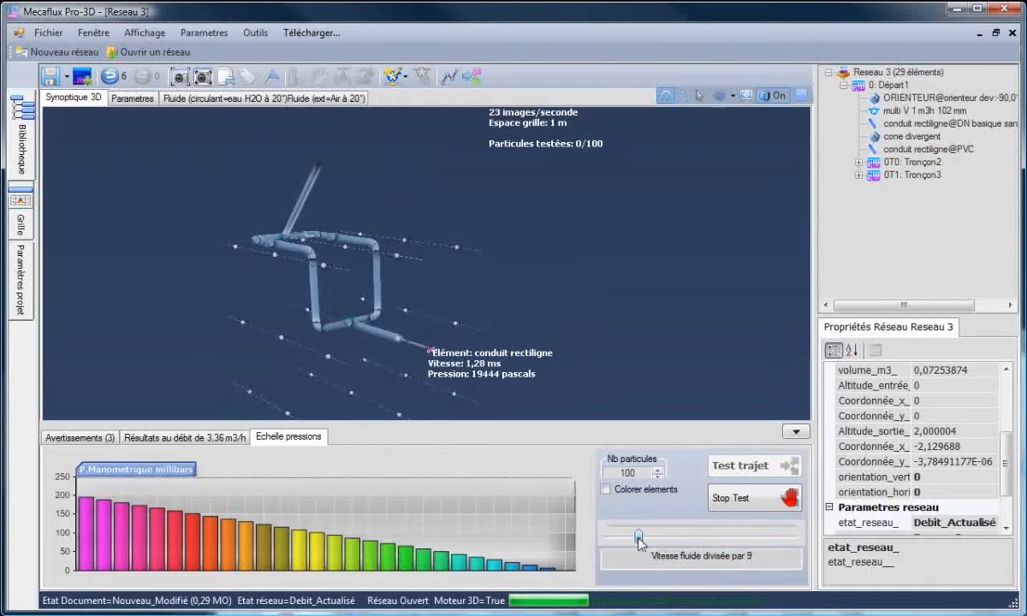
{"action": "left_click_drag", "start_coordinate": [638, 537], "coordinate": [612, 537]}
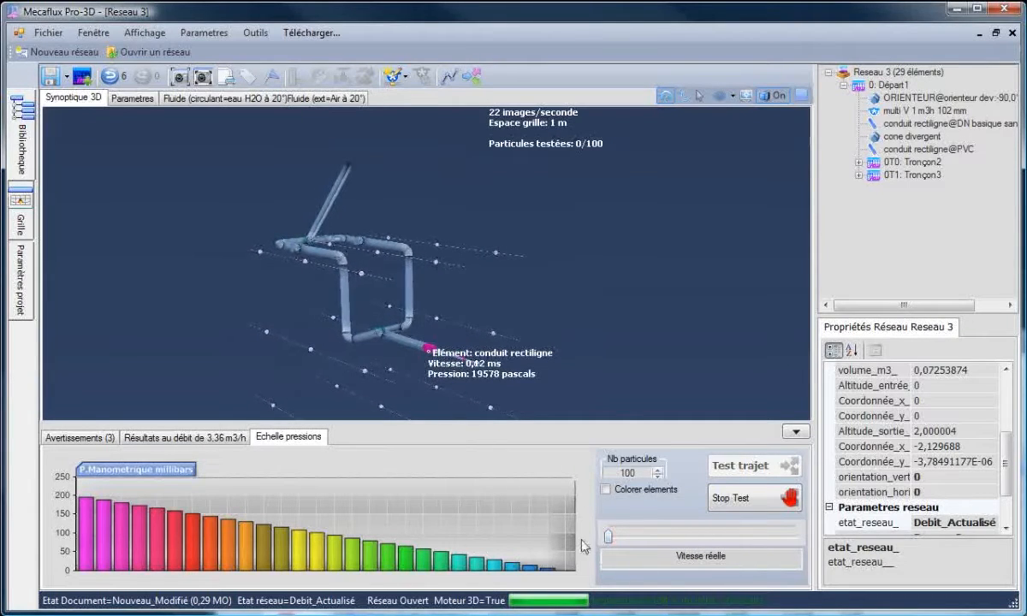
Follow the particles through the loop and compare the closure and flow of the gate valves in Tronçon3 and Tronçon2.
{"action": "scroll", "coordinate": [388, 381], "scroll_direction": "up", "scroll_amount": 5}
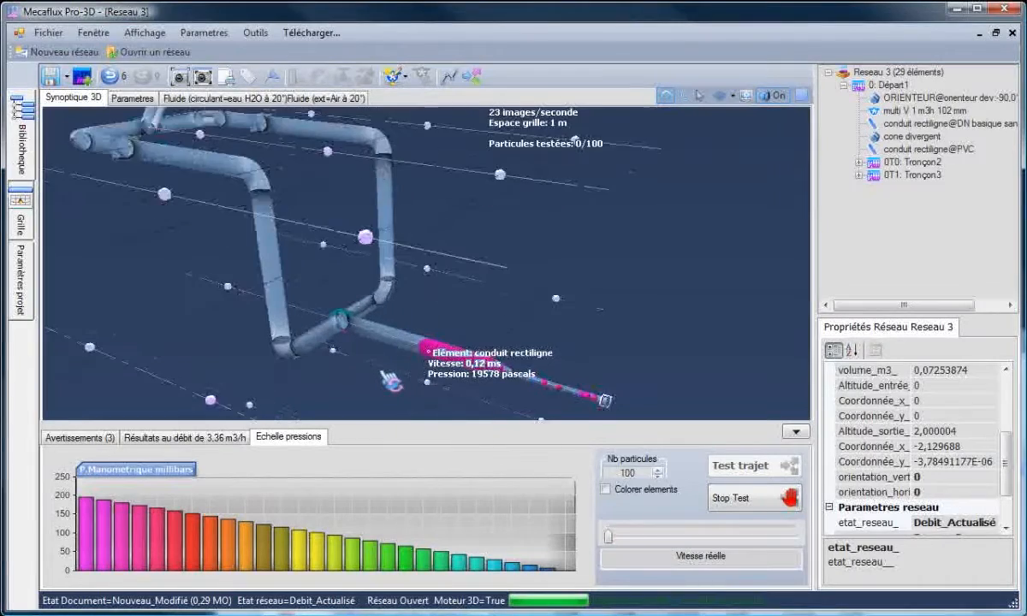
{"action": "left_click_drag", "start_coordinate": [377, 385], "coordinate": [475, 154]}
{"action": "left_click", "coordinate": [477, 152]}
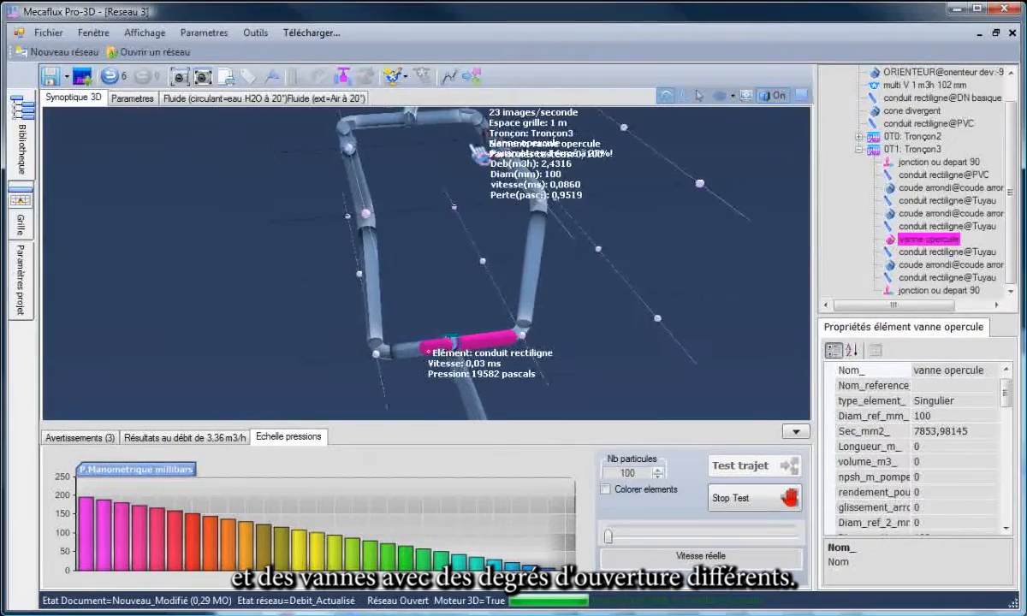
{"action": "left_click", "coordinate": [359, 166]}
{"action": "left_click_drag", "start_coordinate": [419, 236], "coordinate": [449, 280]}
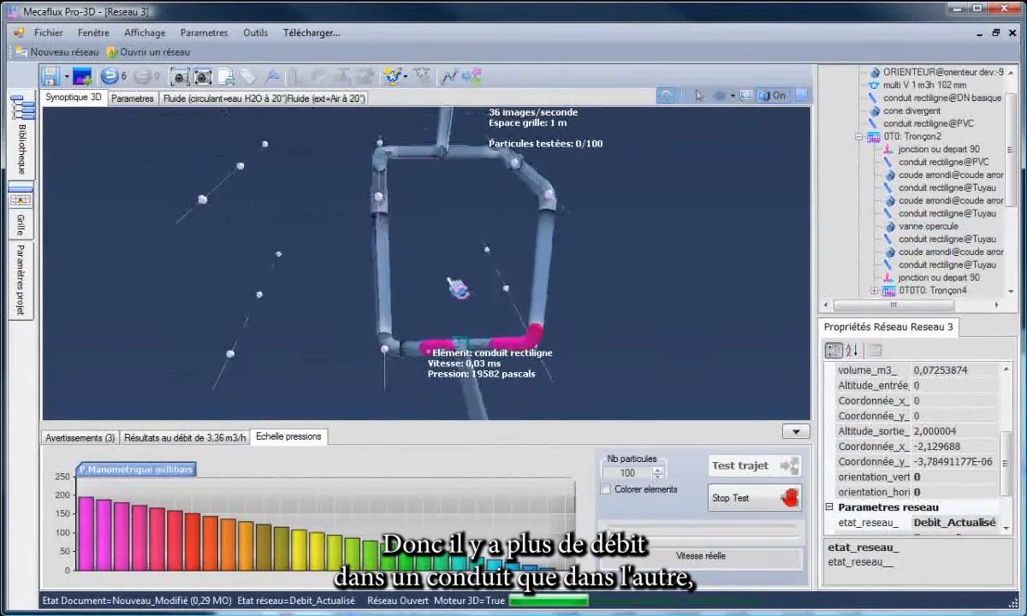
{"action": "left_click_drag", "start_coordinate": [517, 284], "coordinate": [494, 209]}
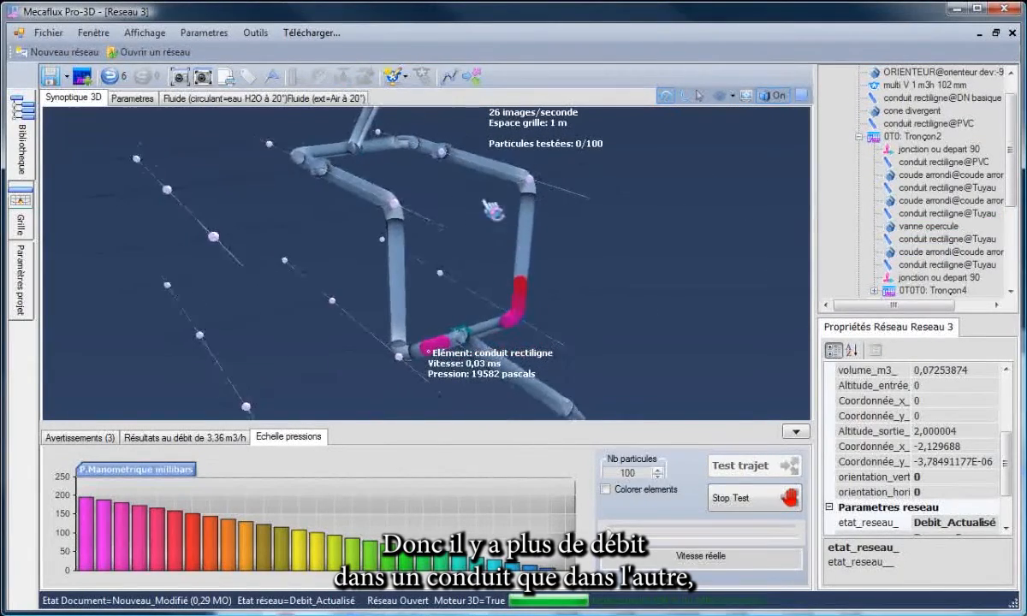
{"action": "left_click", "coordinate": [333, 184]}
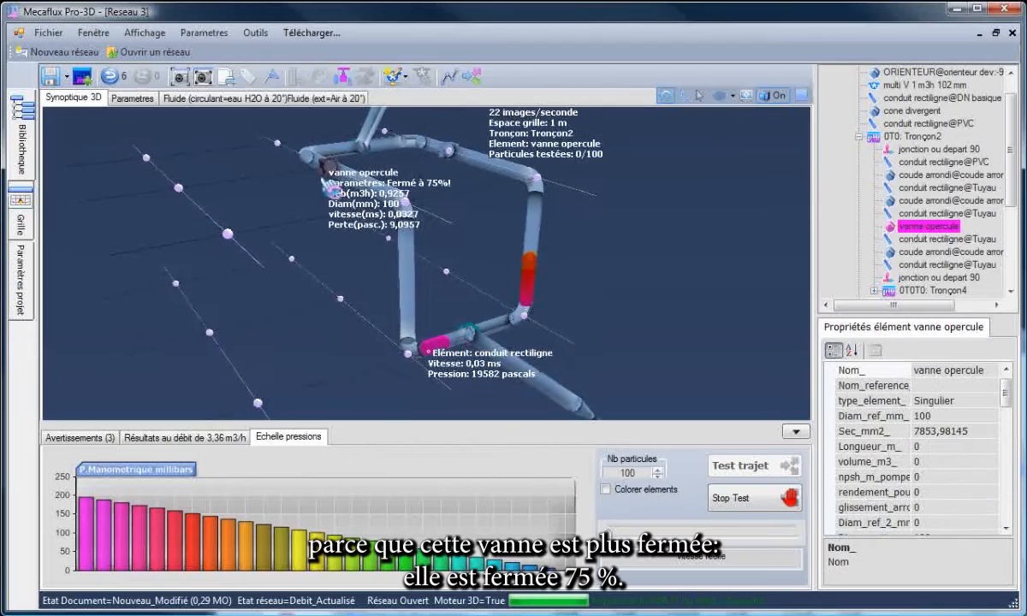
{"action": "left_click", "coordinate": [454, 154]}
{"action": "left_click", "coordinate": [494, 267]}
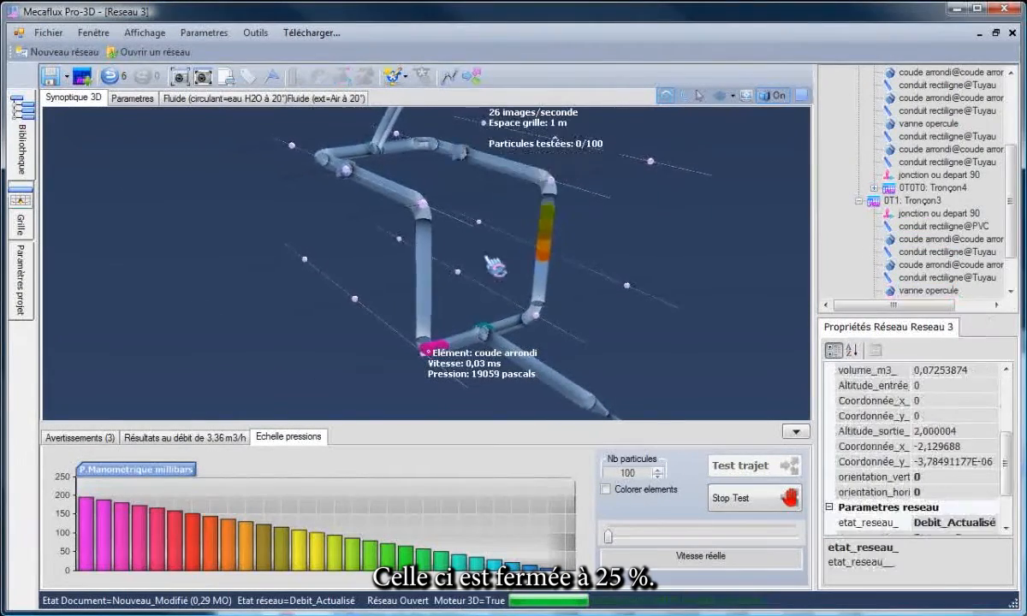
{"action": "scroll", "coordinate": [494, 267], "scroll_direction": "down", "scroll_amount": 4}
{"action": "left_click_drag", "start_coordinate": [365, 301], "coordinate": [449, 315]}
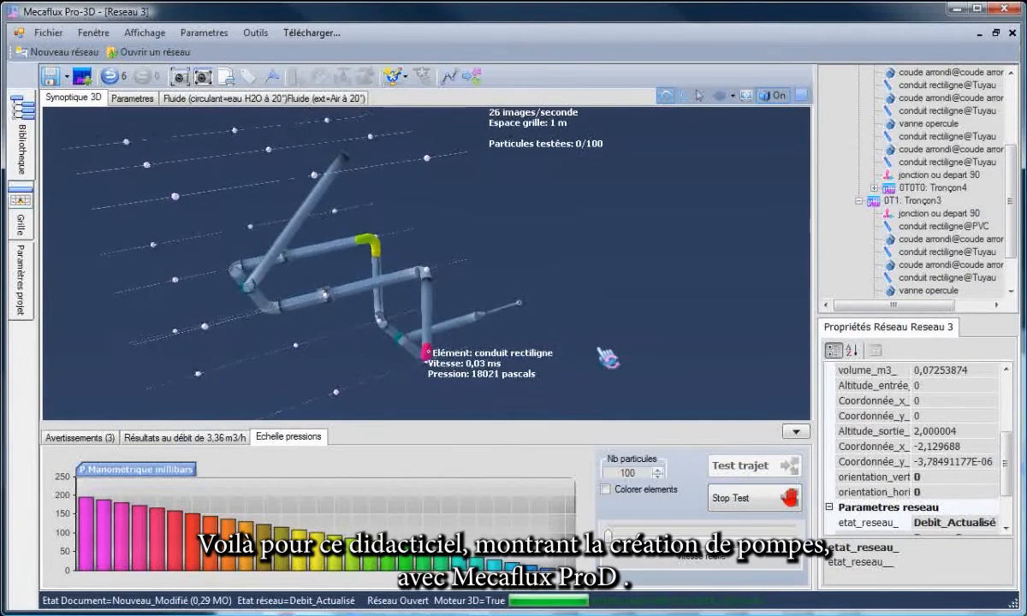